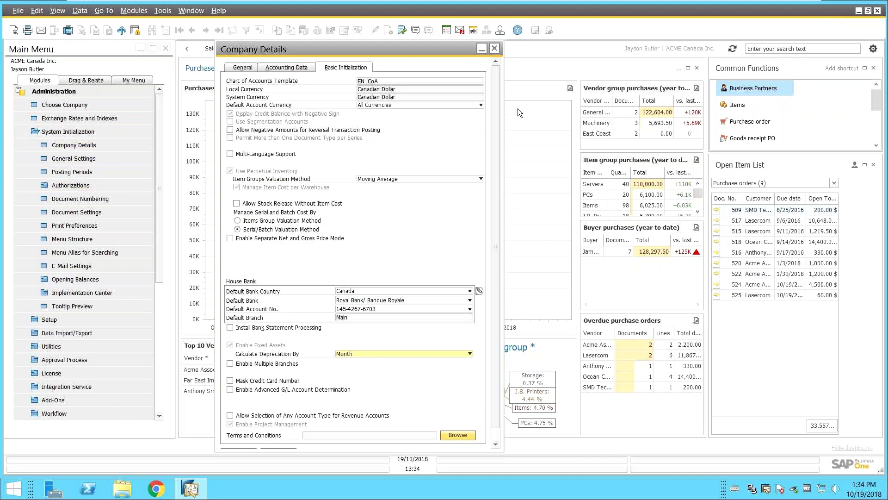
- Check the Enable Project Management option in the basic initialization settings of Company Details, and close them
click(498, 50)
click(47, 90)
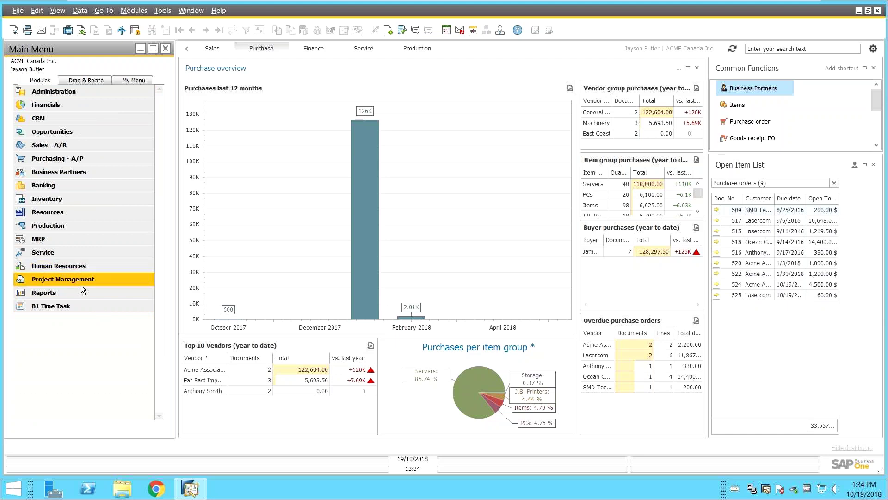
click(84, 89)
click(65, 127)
click(67, 145)
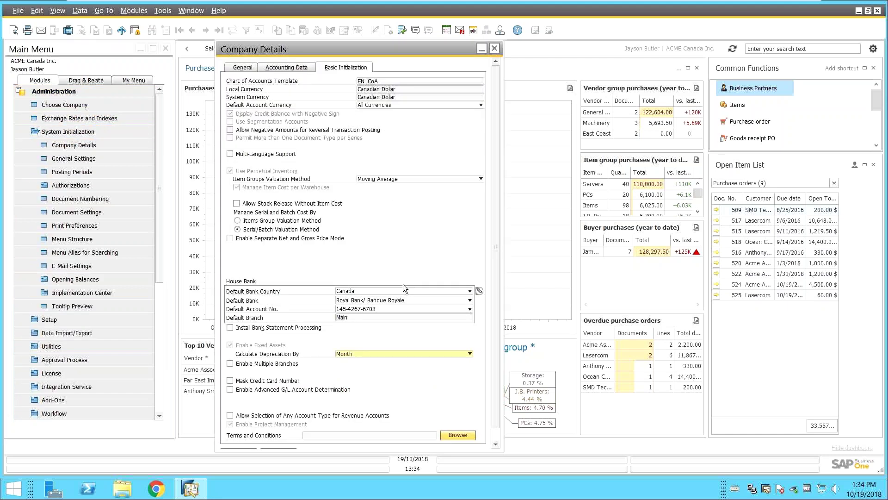
scroll(403, 287, down, 1)
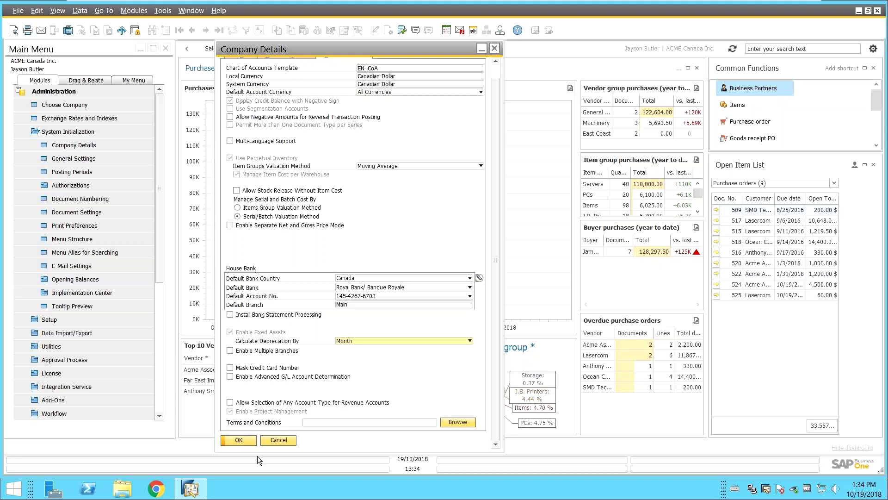
click(239, 440)
scroll(82, 138, down, 1)
click(49, 89)
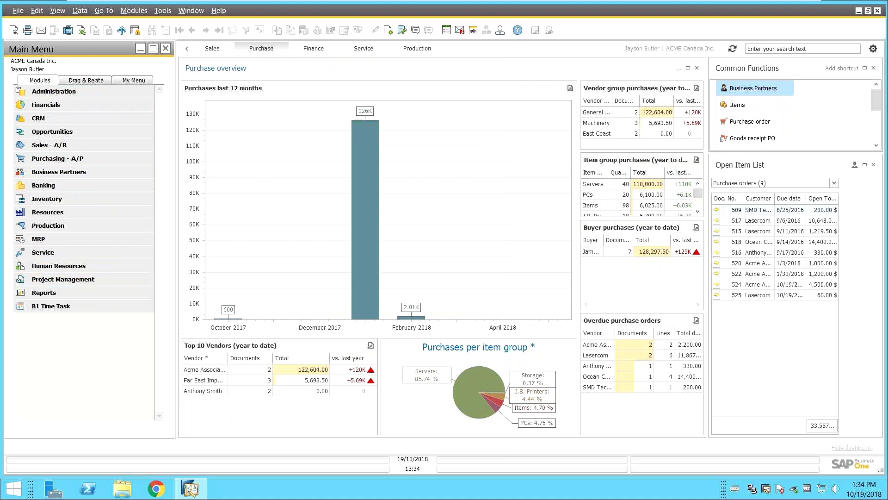
- Open the Project window and bring up the existing new server installation project record
click(59, 283)
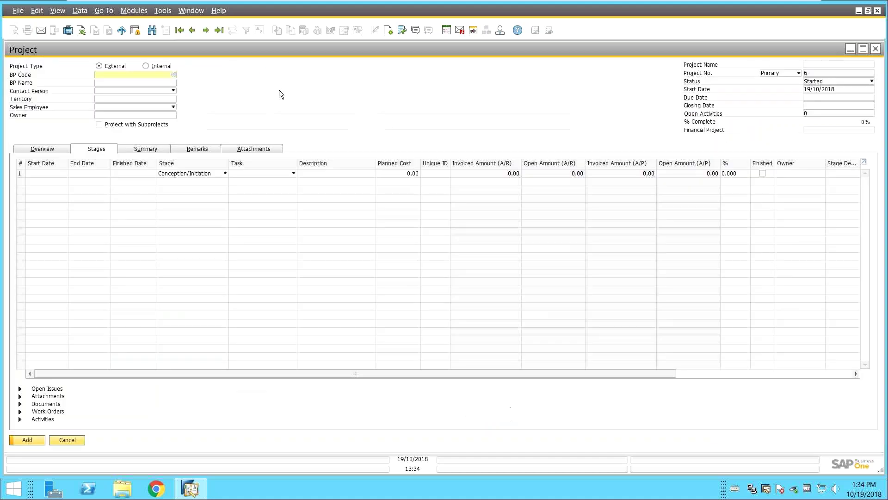
click(191, 31)
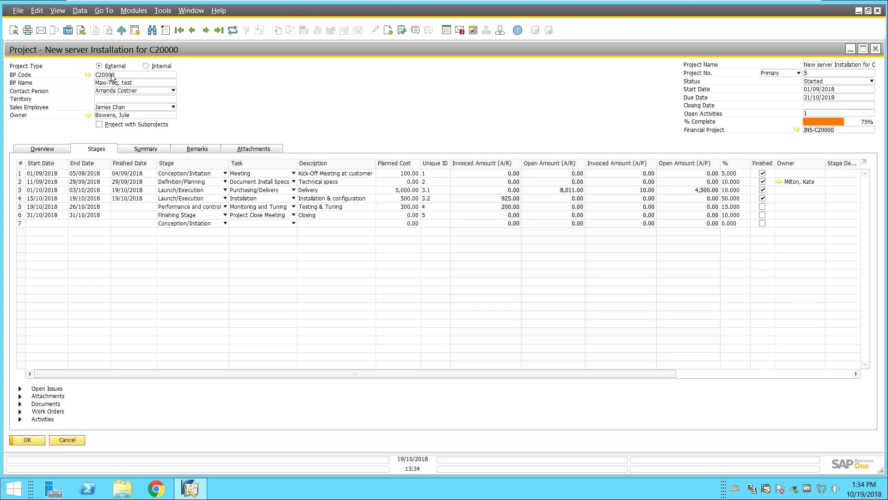
- Try the Internal project type on the record, and reload it without saving the change
click(145, 66)
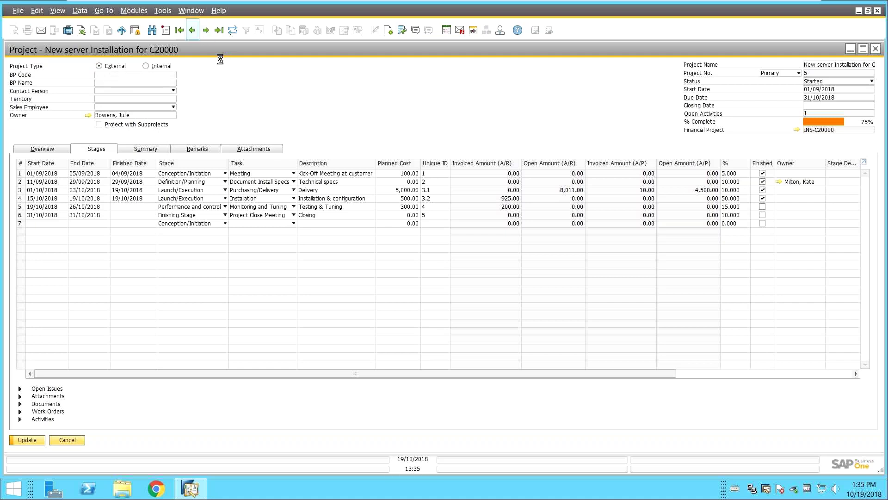
click(197, 31)
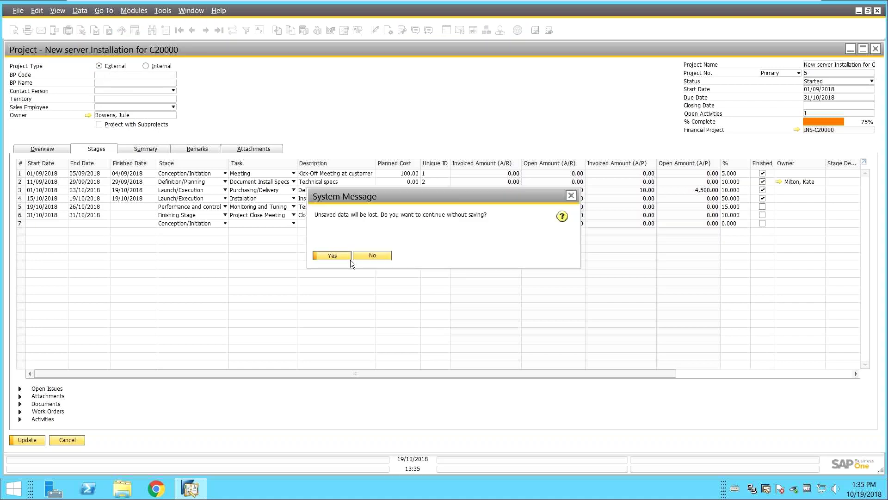
click(332, 256)
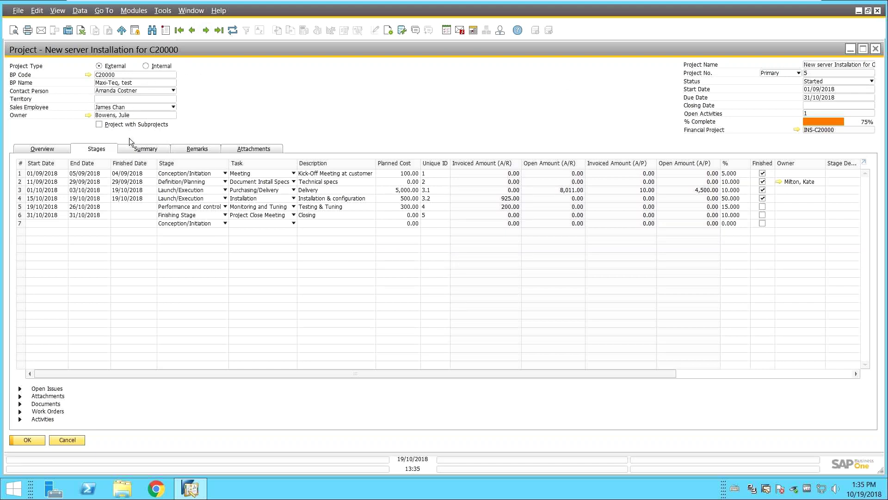
- Review the project's name, available status options, start date and due date in the header
click(820, 65)
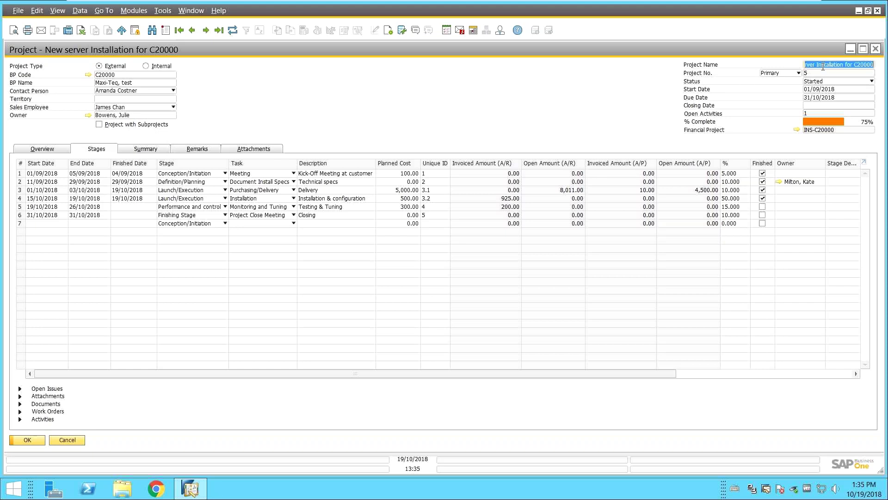
click(816, 81)
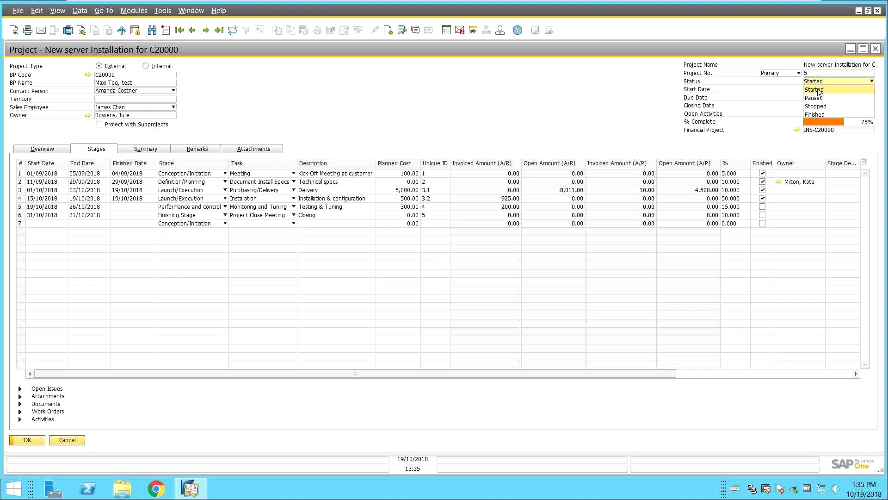
click(820, 89)
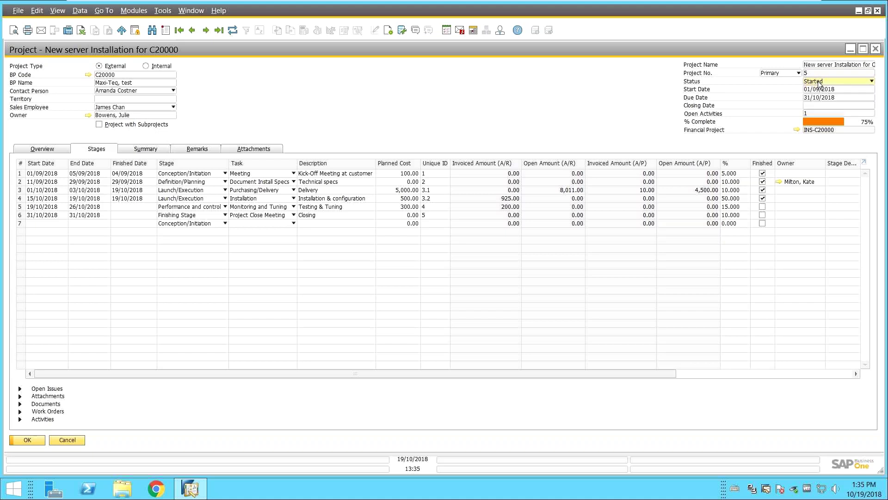
key(Tab)
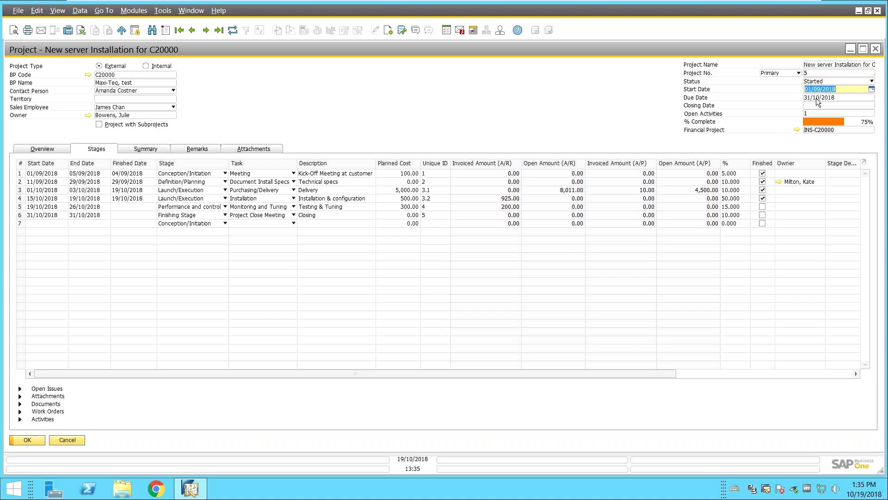
key(Tab)
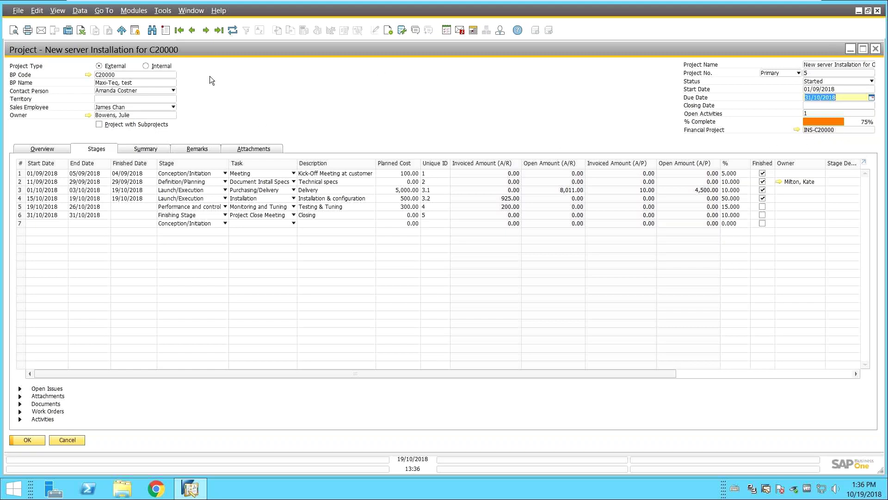
- View the linked financial project's code, name and validity in the Projects setup list, and close the list
click(797, 129)
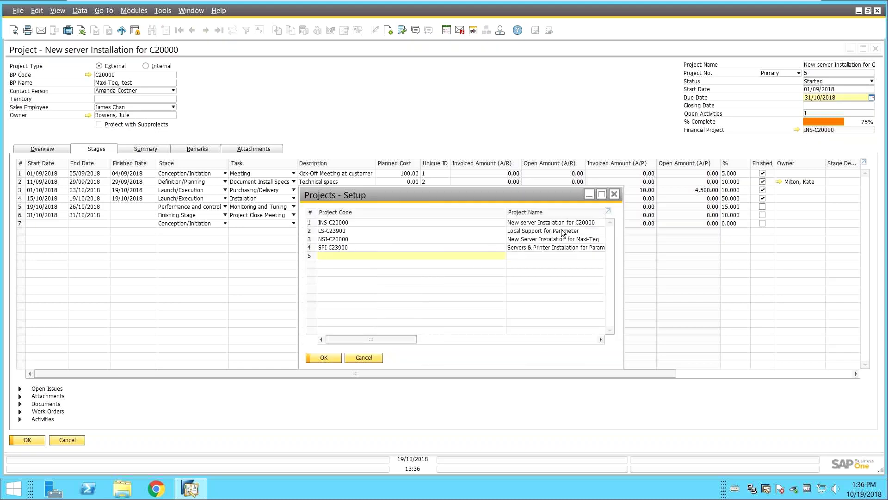
click(542, 223)
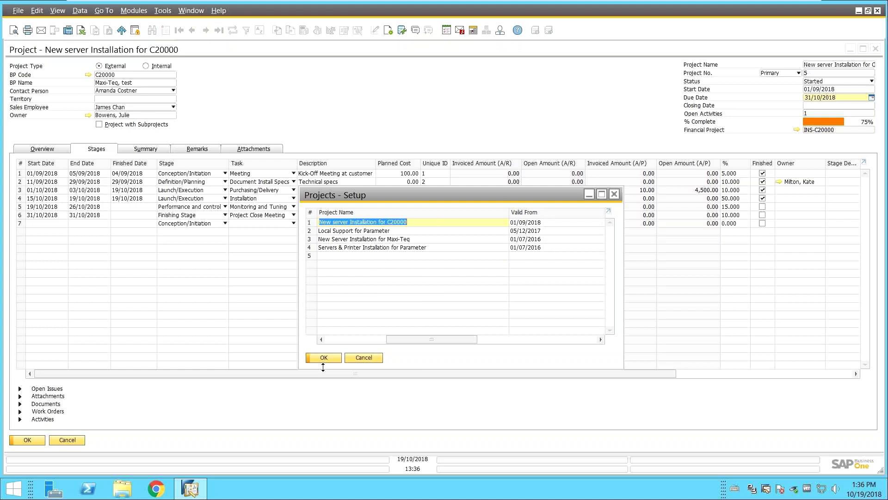
click(346, 338)
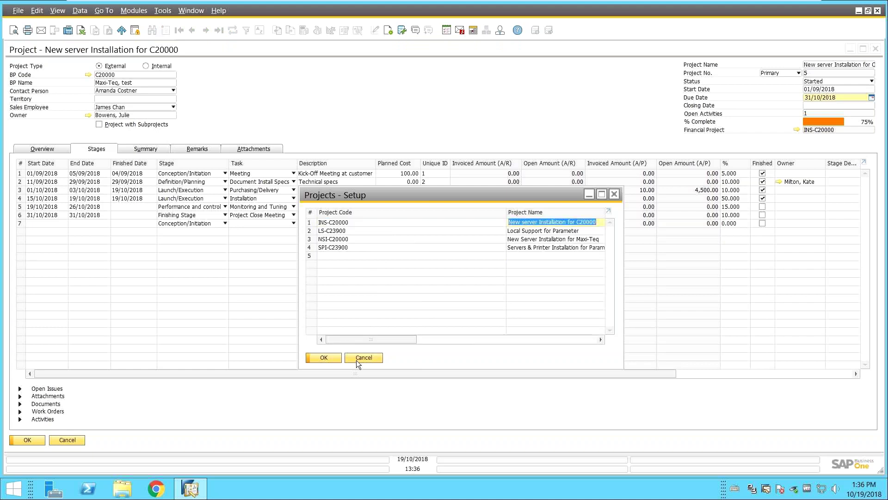
click(356, 359)
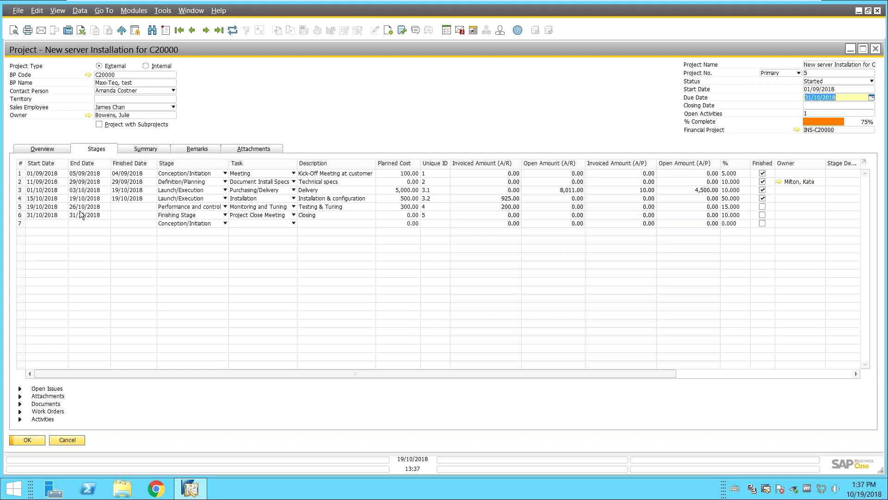
- Review the stage options for the first row and the defined stages in the Stages setup, and return to the maximized project
click(169, 176)
click(169, 178)
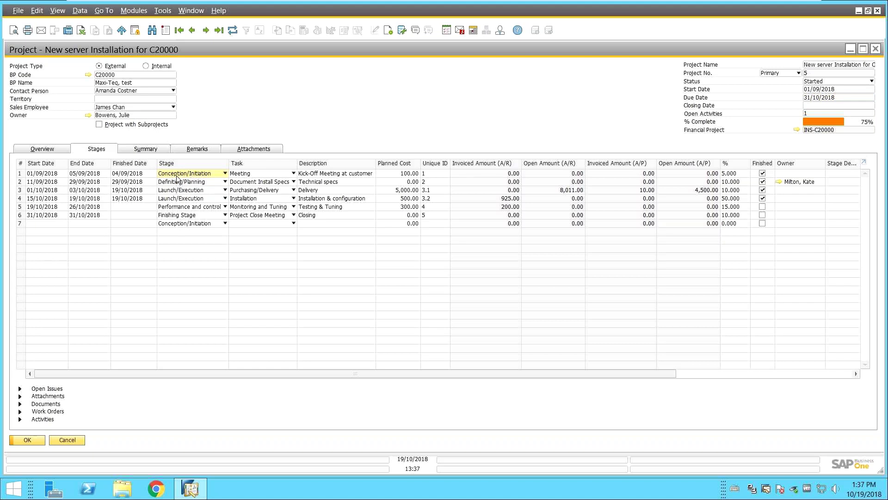
click(193, 172)
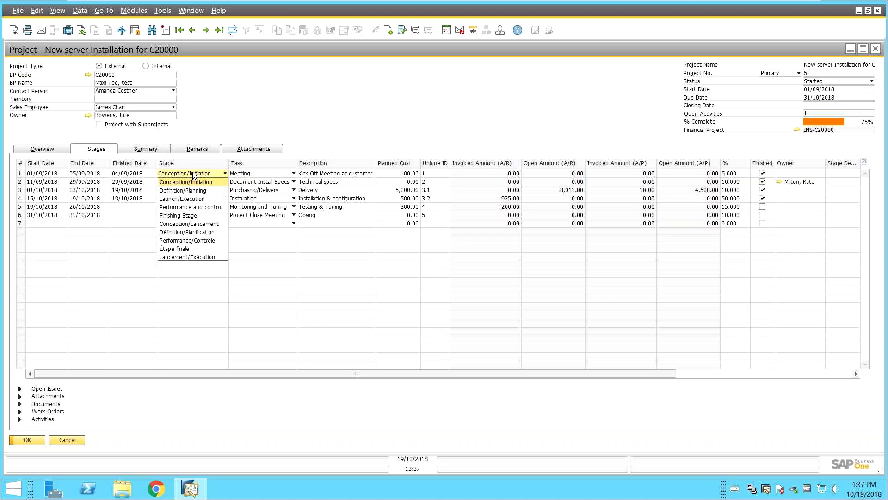
click(240, 55)
drag(551, 145, 538, 146)
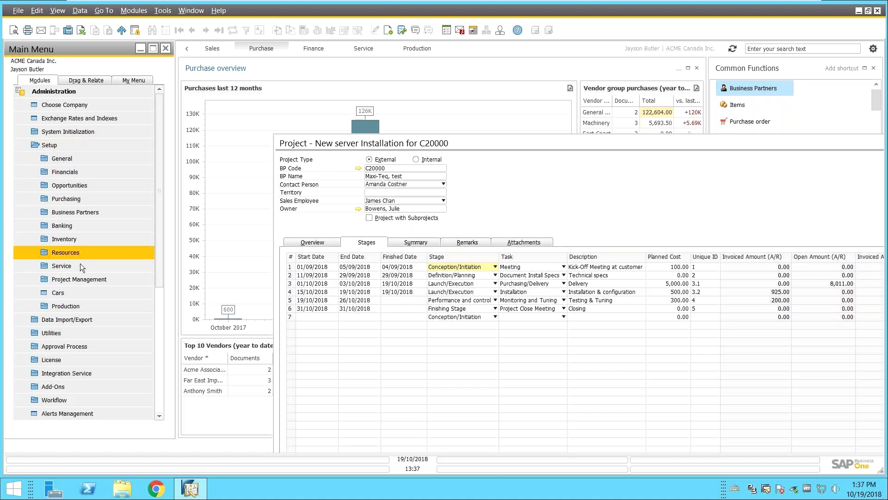
click(81, 279)
click(71, 291)
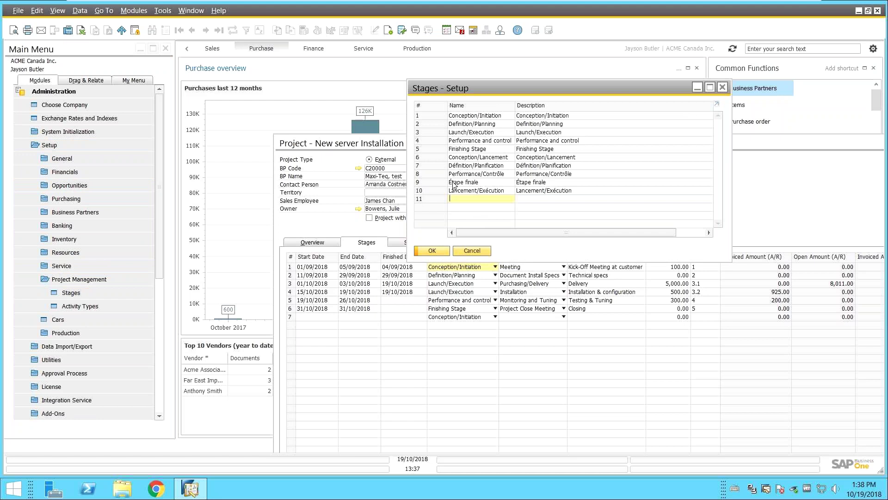
click(470, 249)
double_click(456, 146)
- Review the task options for the first stage row and the Task setup list for defining new ones, and cancel it
click(210, 173)
click(170, 174)
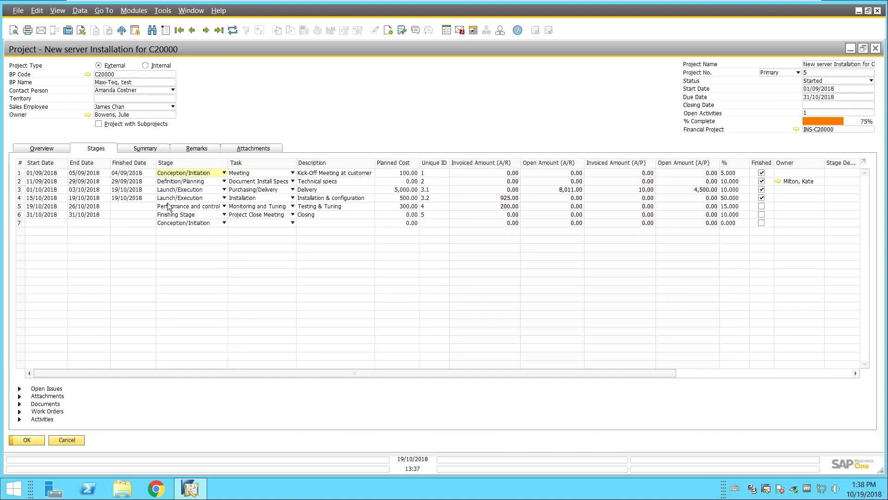
click(284, 173)
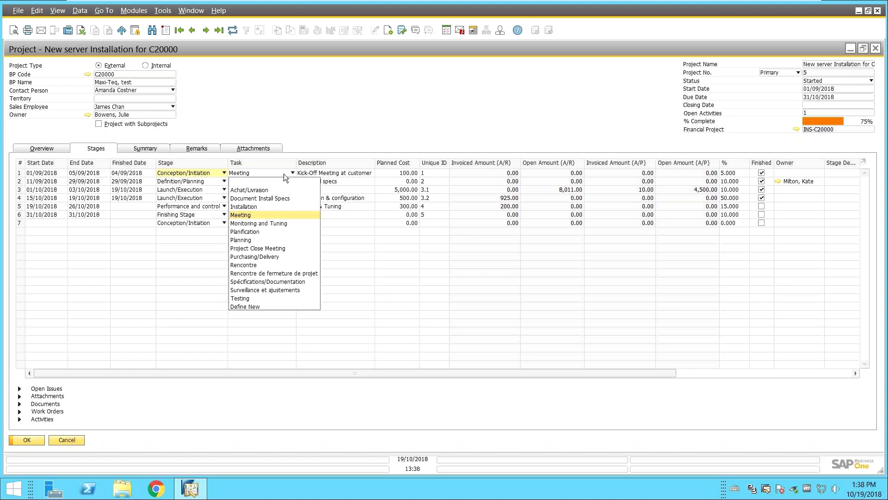
click(243, 306)
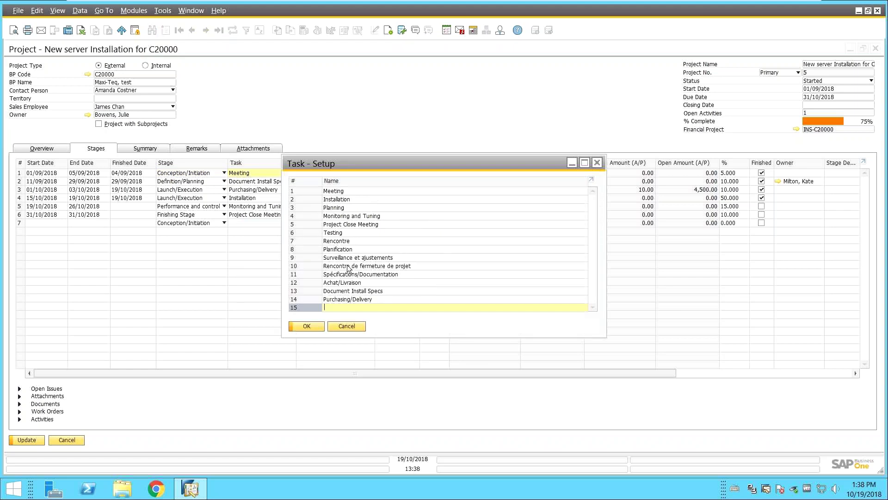
click(348, 326)
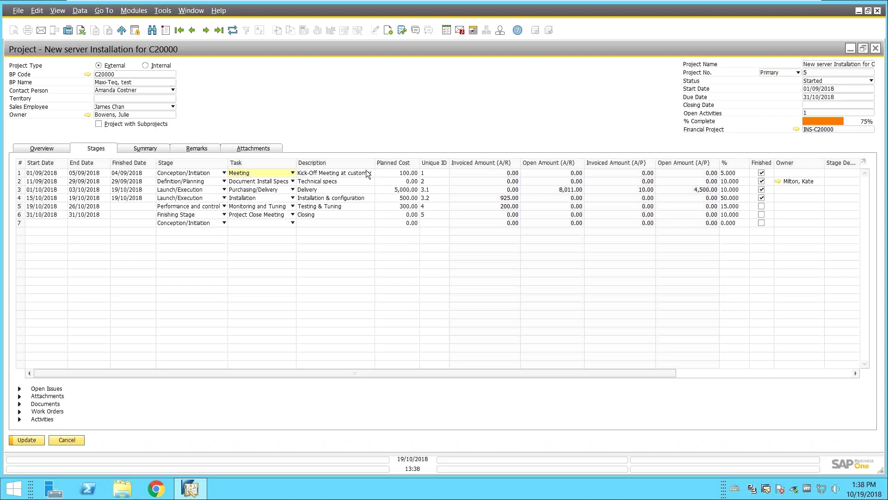
- Review the descriptions, planned costs and unique IDs of the project's stage rows
click(327, 182)
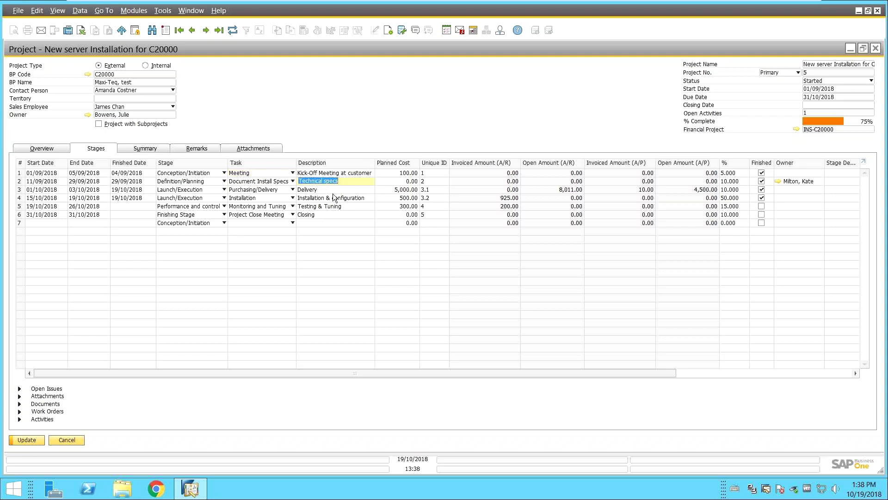
click(301, 190)
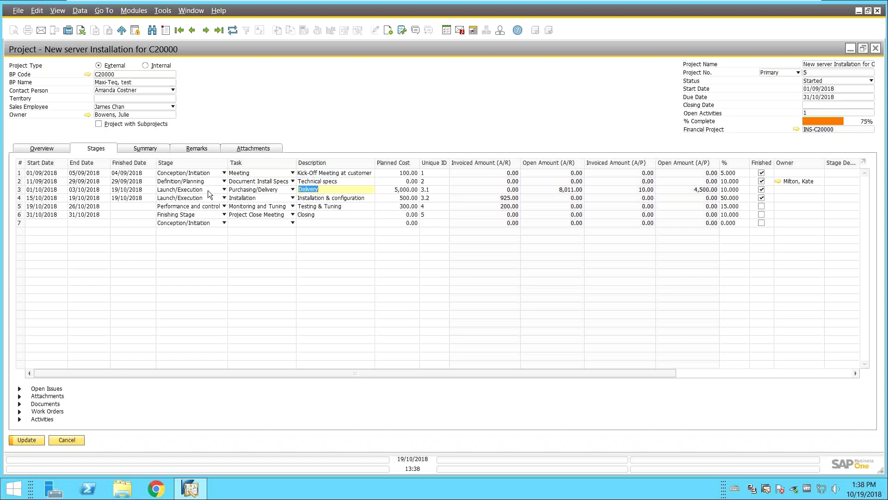
click(315, 198)
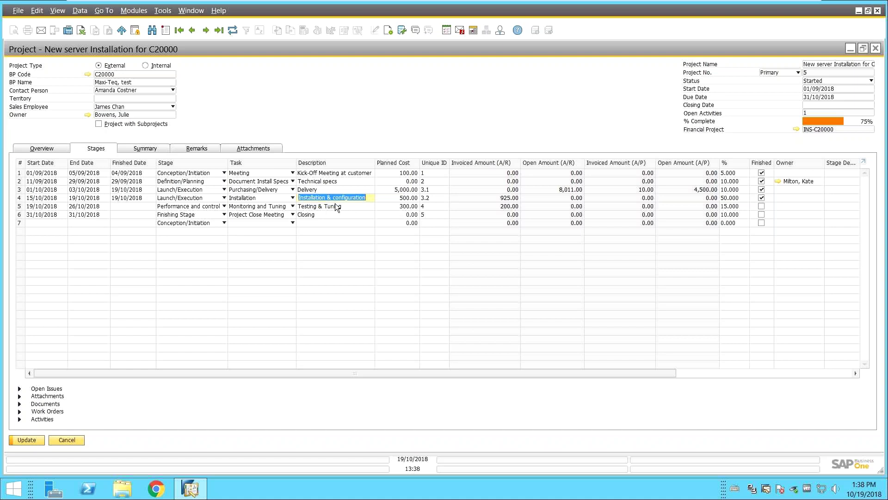
click(330, 206)
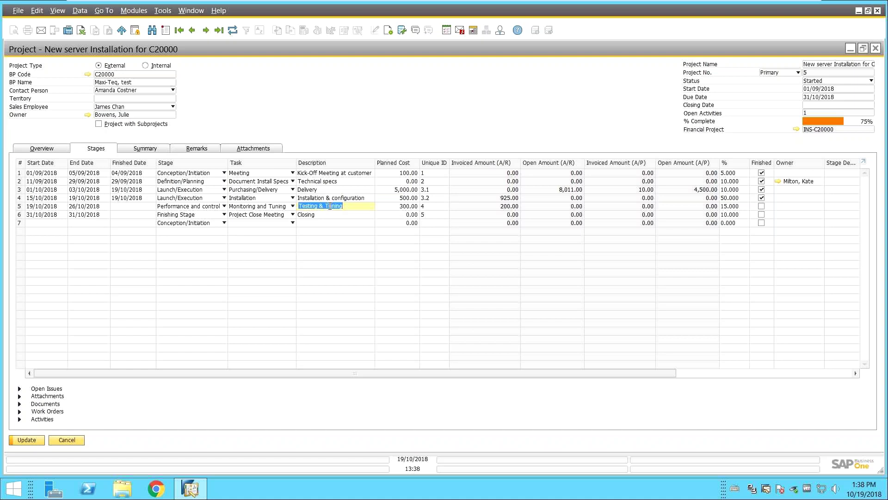
click(398, 178)
click(399, 171)
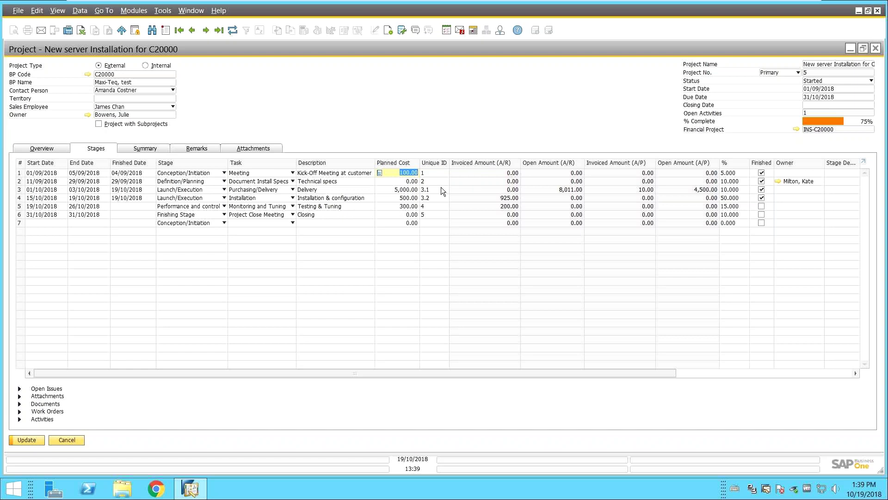
click(412, 190)
click(410, 198)
click(432, 180)
click(427, 175)
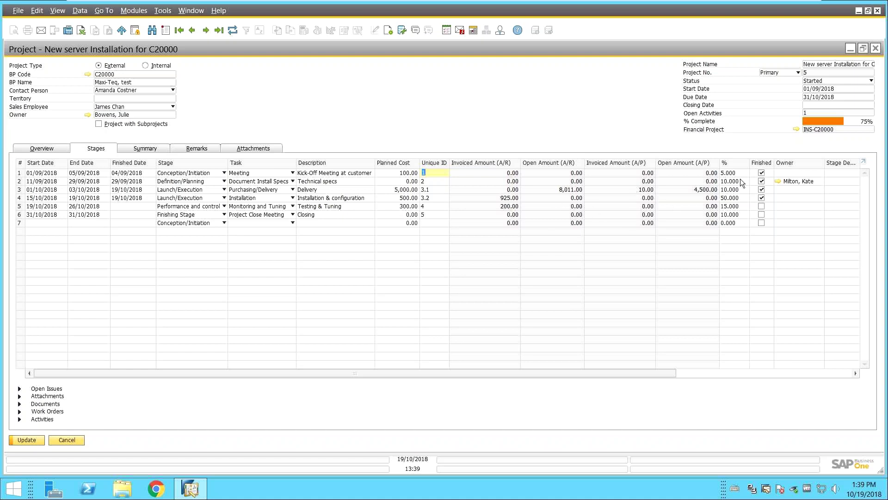
- Go through the percentage contributions of the first five stage rows
click(733, 173)
key(Down)
key(Down)
key(Down)
key(Down)
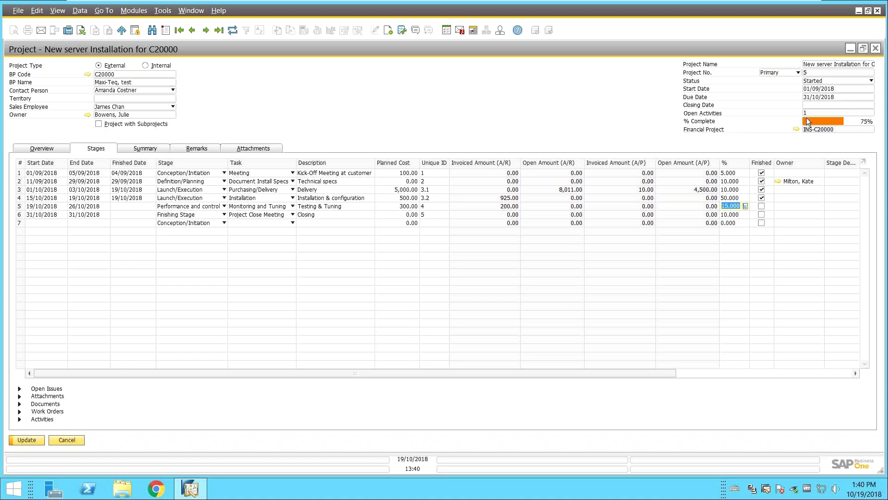
- Mark the Testing & Tuning stage as finished and update the project
click(761, 205)
click(28, 439)
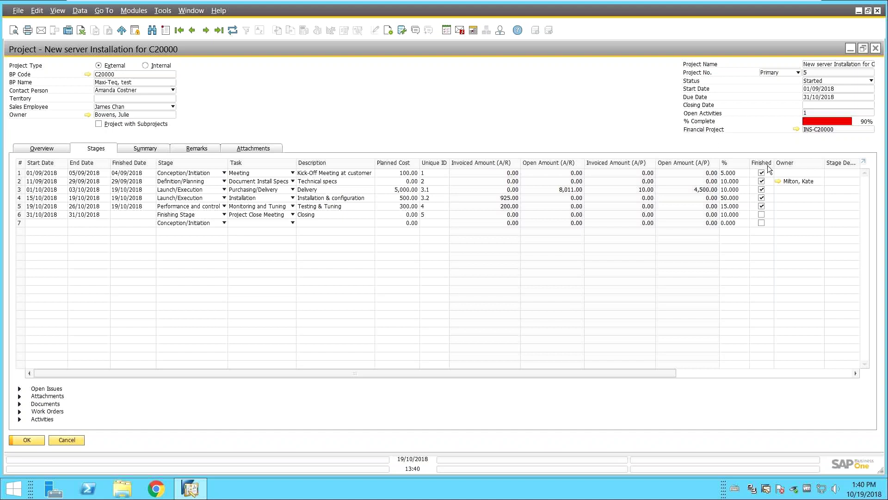
- Examine the owner and stage dependence columns of the stages table
mouse_move(788, 184)
click(700, 369)
click(765, 366)
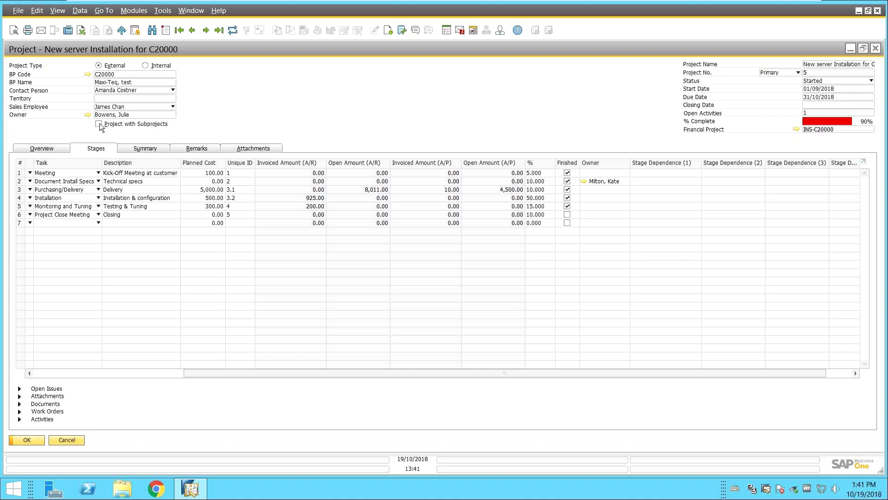
- Expand the project's open issues and set the network card issue's area to IT and priority to High
click(51, 371)
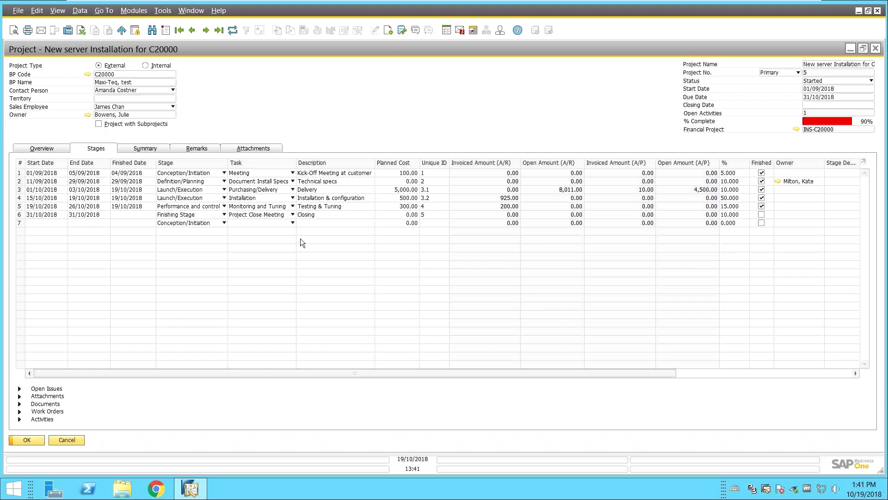
click(19, 389)
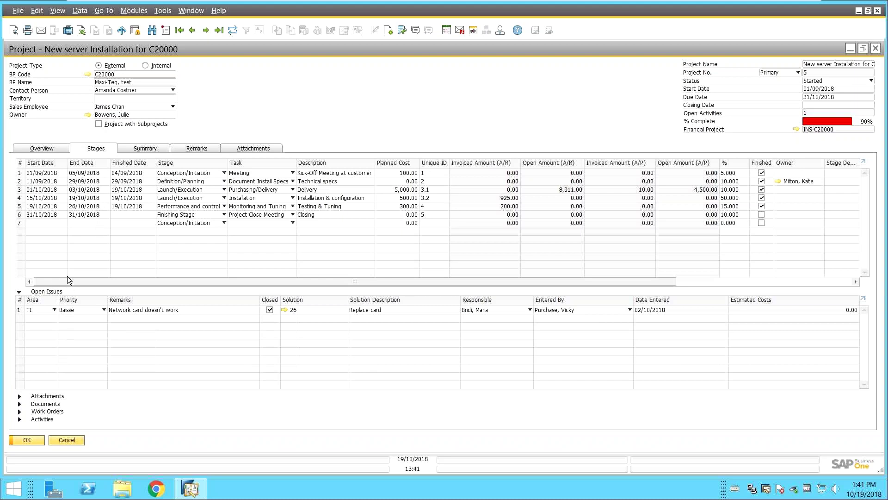
click(51, 310)
click(42, 327)
click(68, 313)
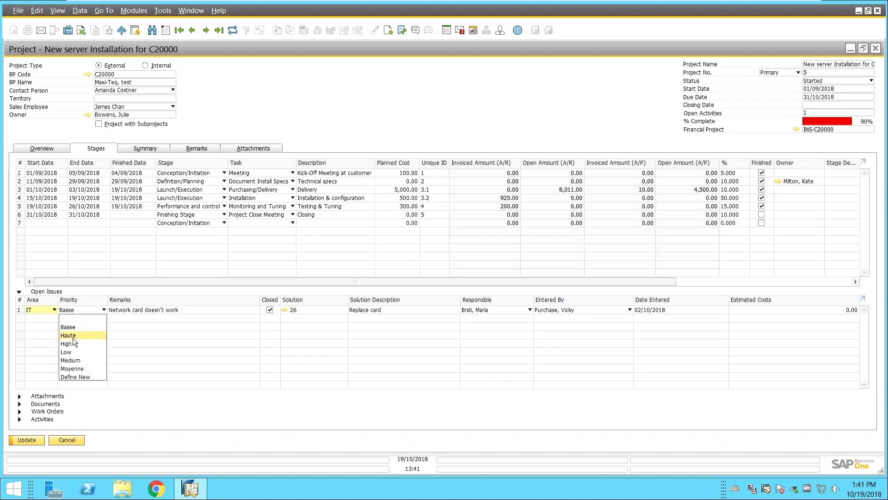
click(73, 340)
- Review the network card issue's remarks, linked knowledge base solution, solution description and estimated costs
click(138, 310)
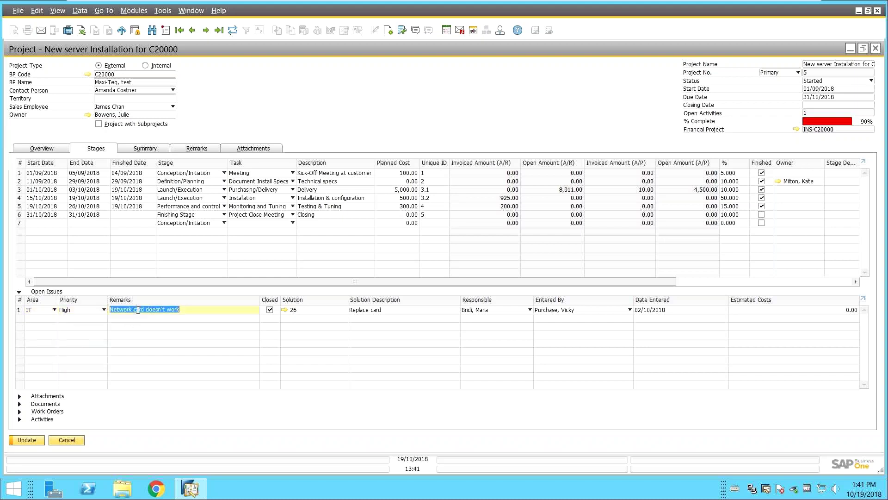
click(284, 310)
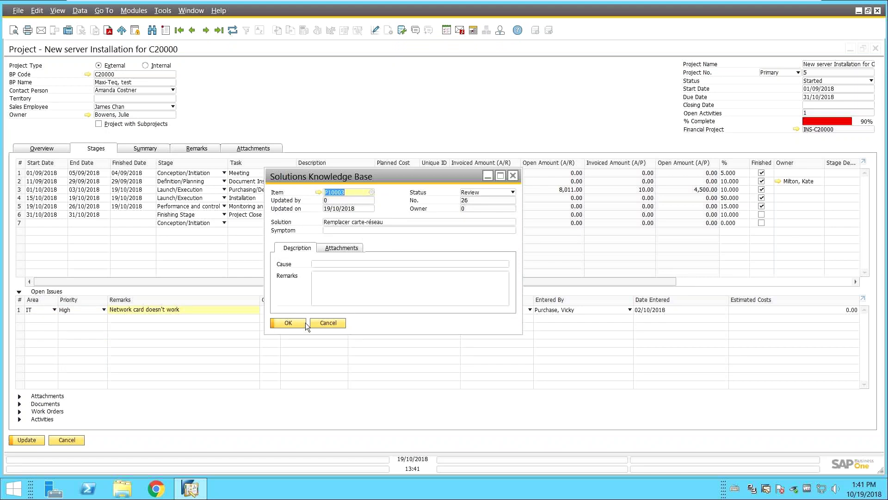
click(320, 323)
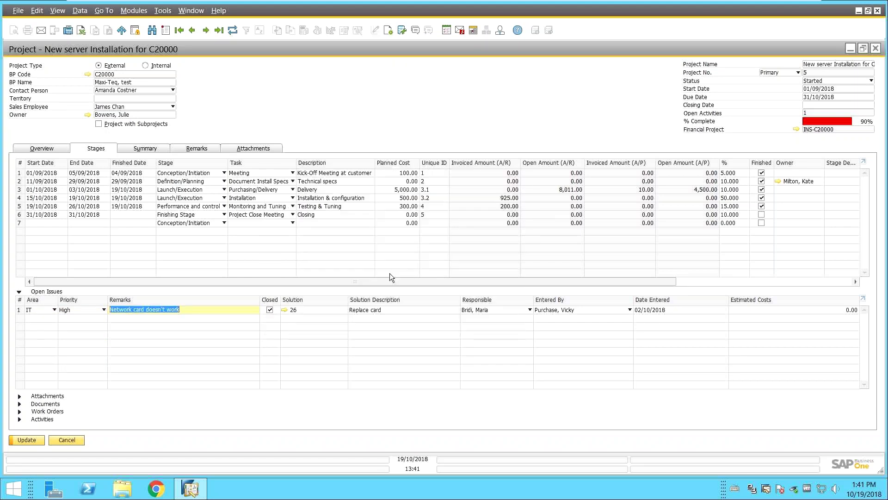
click(383, 309)
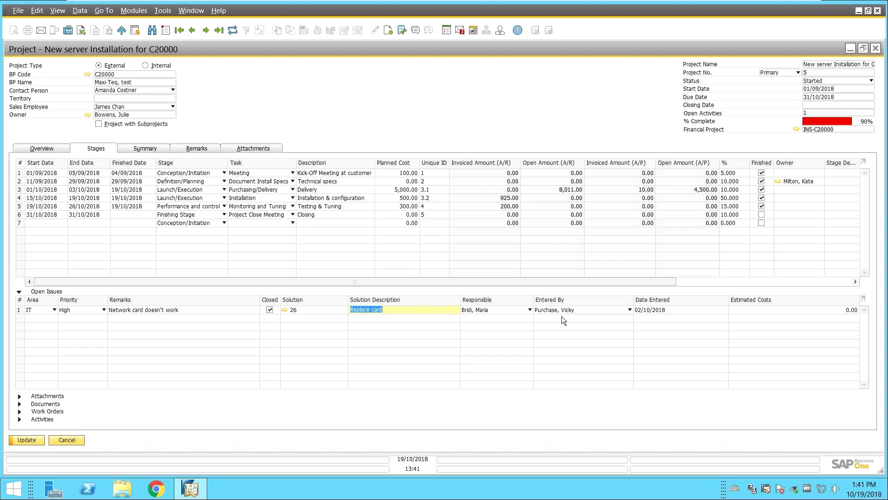
click(803, 309)
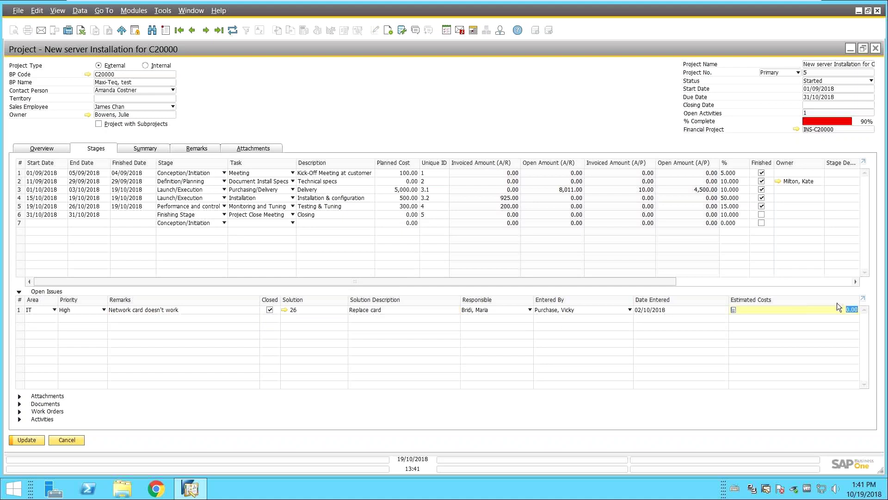
- Examine the attachments of the Technical specs stage and the file paths offered for adding one
click(19, 396)
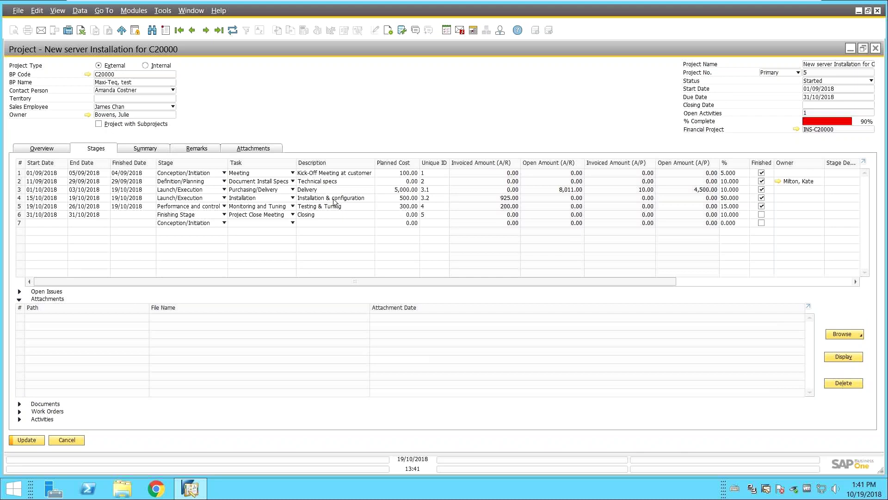
click(329, 182)
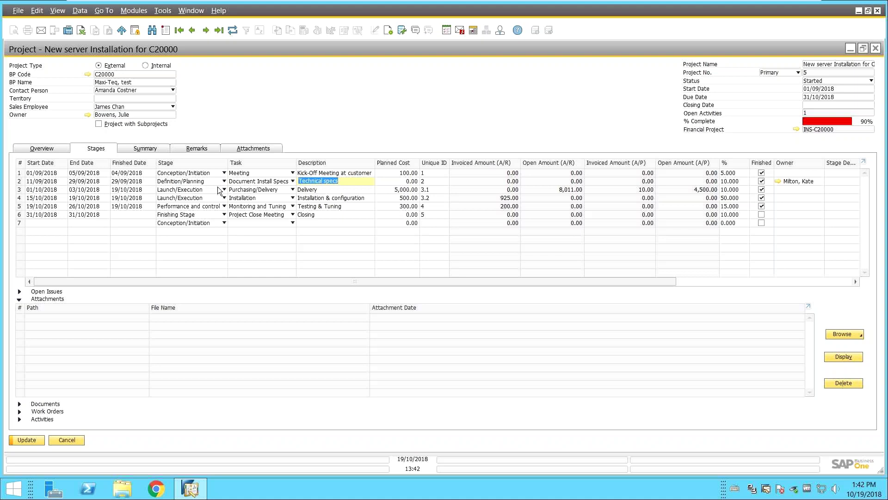
click(16, 184)
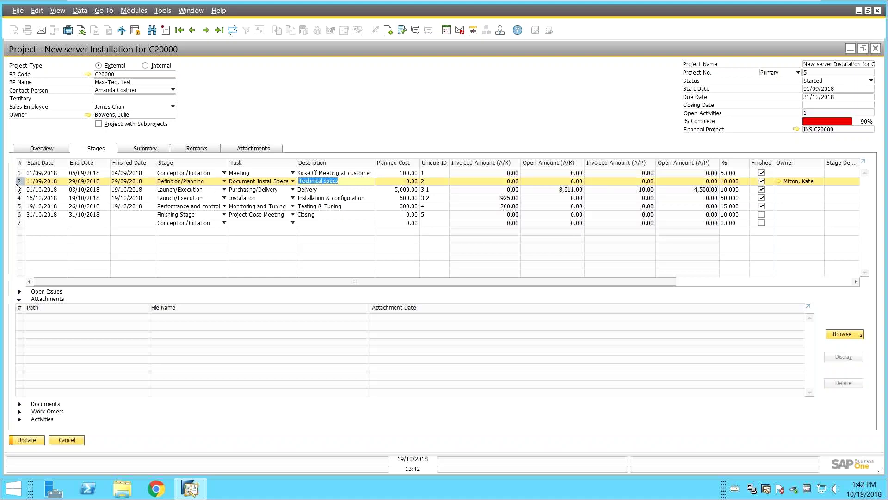
click(849, 331)
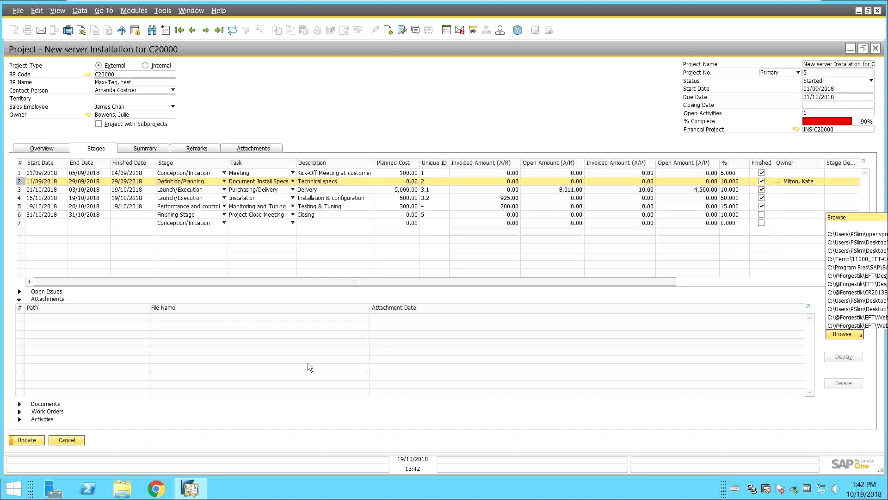
click(276, 348)
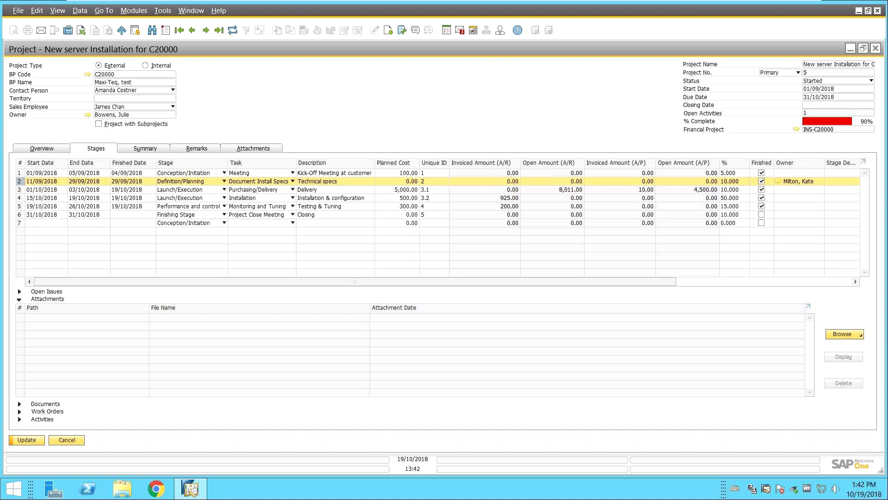
click(18, 299)
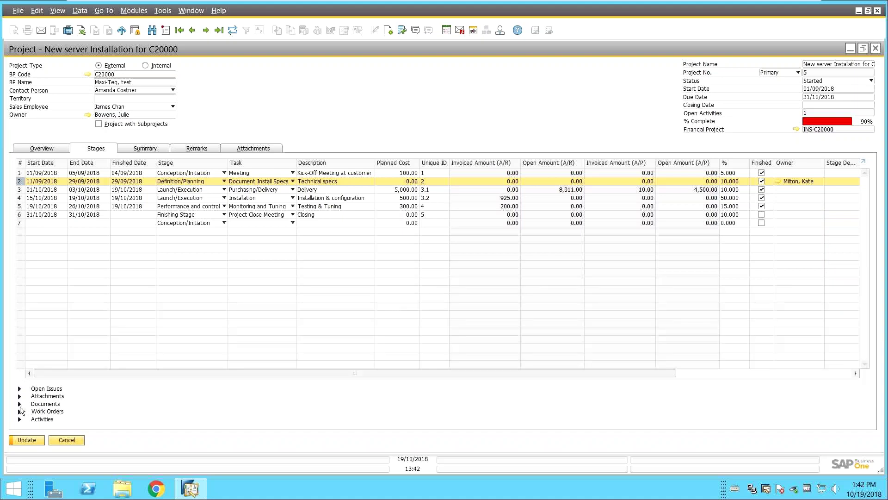
- Go through the project's stage rows and examine the documents linked to each one
click(19, 405)
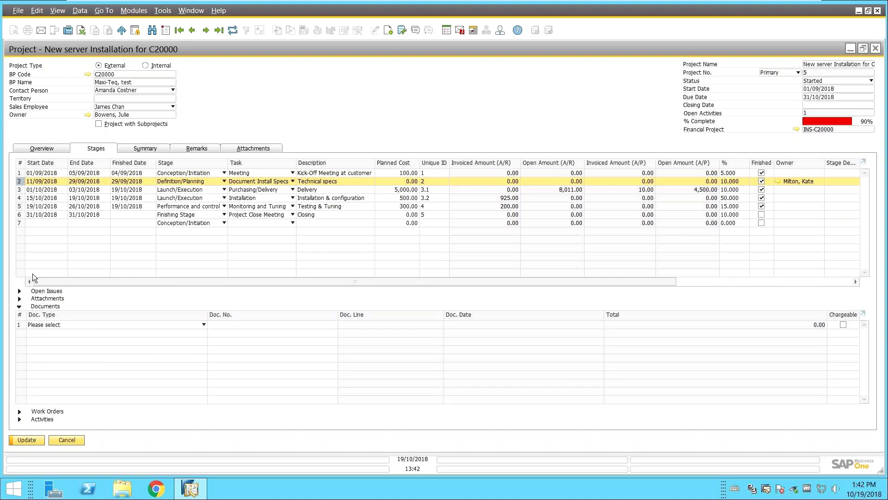
click(21, 190)
click(21, 199)
click(21, 207)
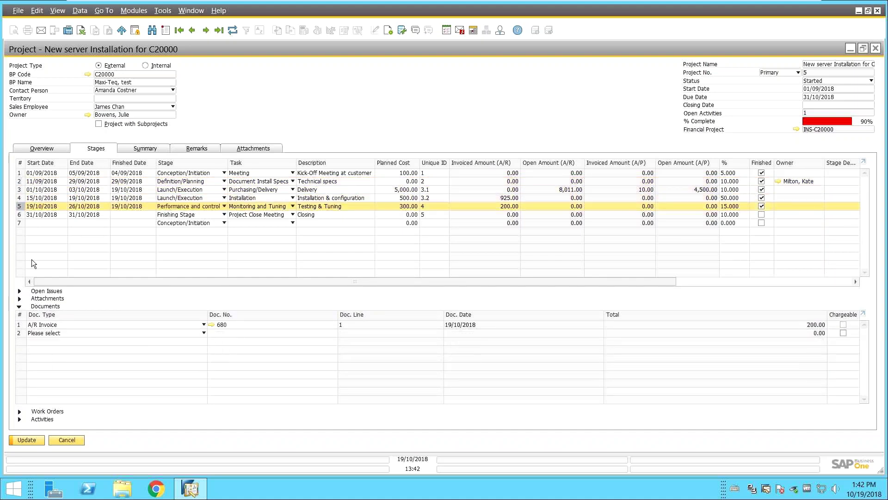
click(19, 174)
click(22, 180)
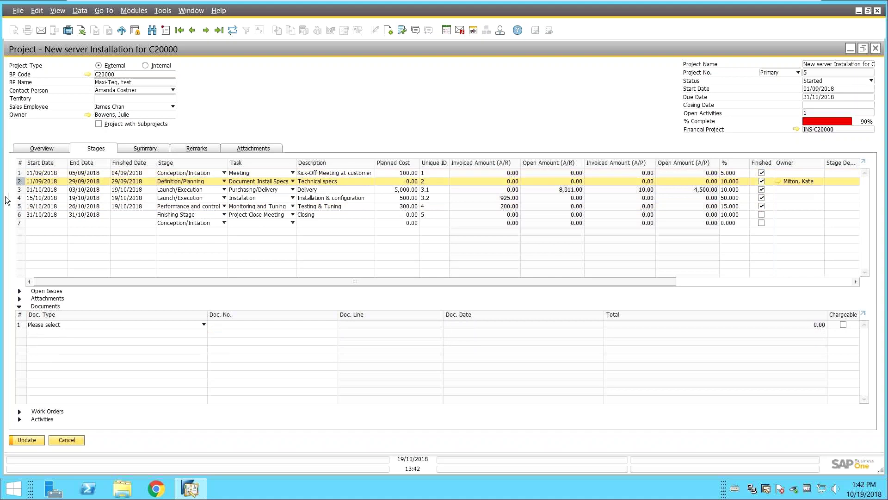
click(19, 190)
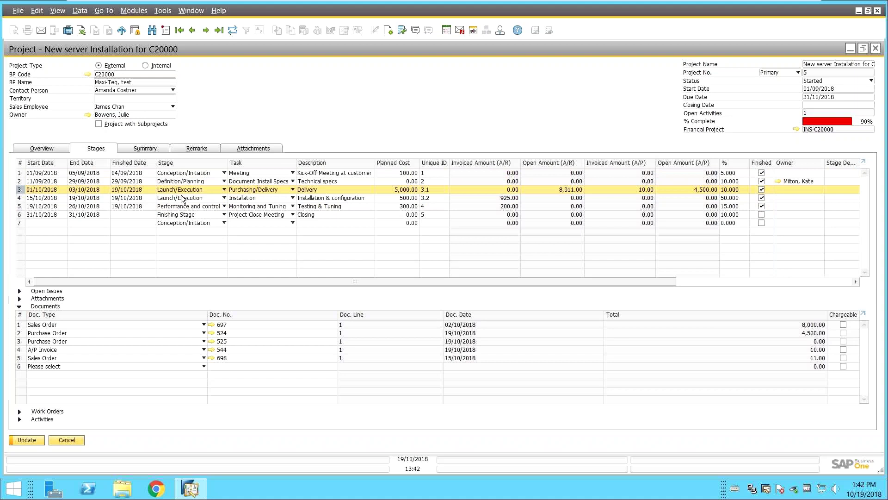
click(24, 198)
click(24, 208)
click(23, 214)
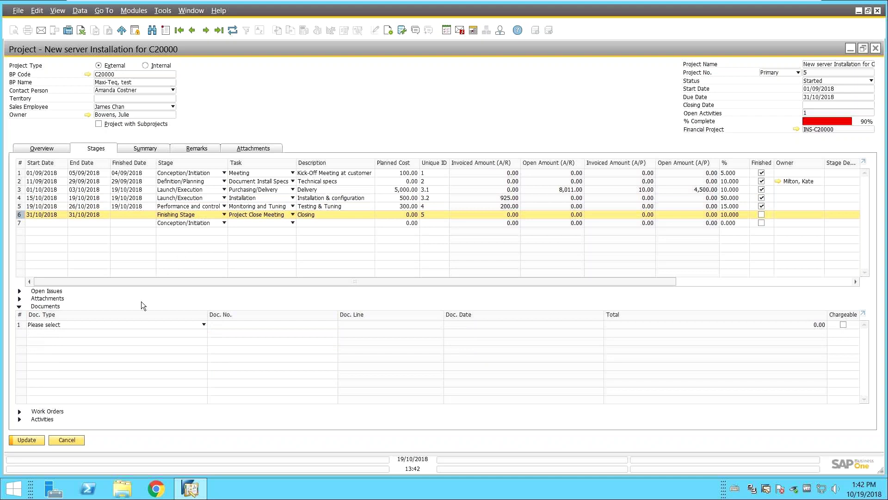
- Look over the work orders section for the Closing stage, then collapse it
click(20, 411)
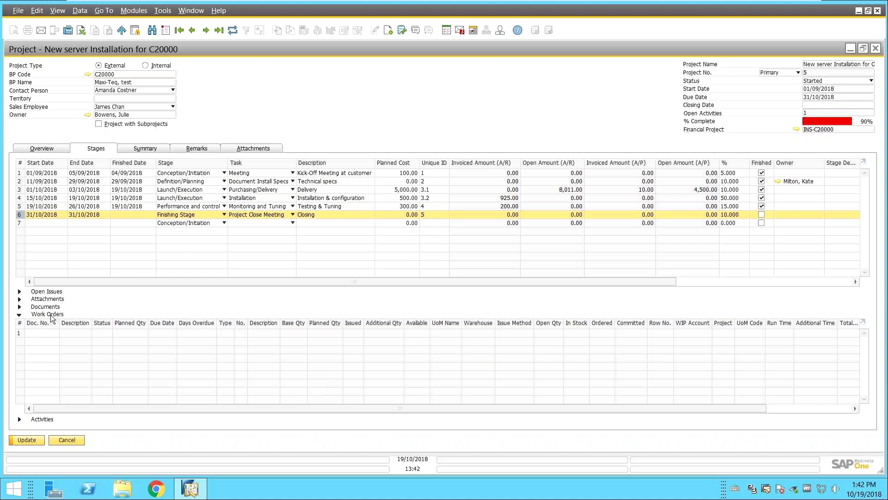
drag(231, 52, 545, 186)
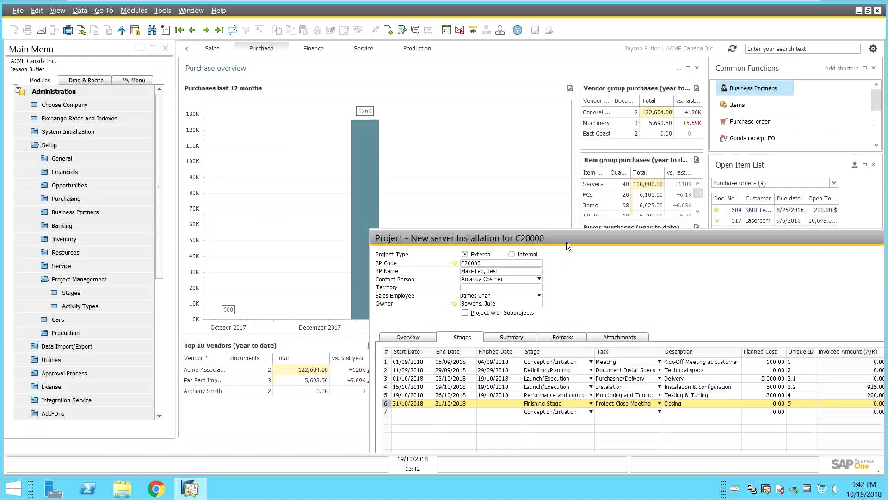
double_click(566, 238)
click(19, 316)
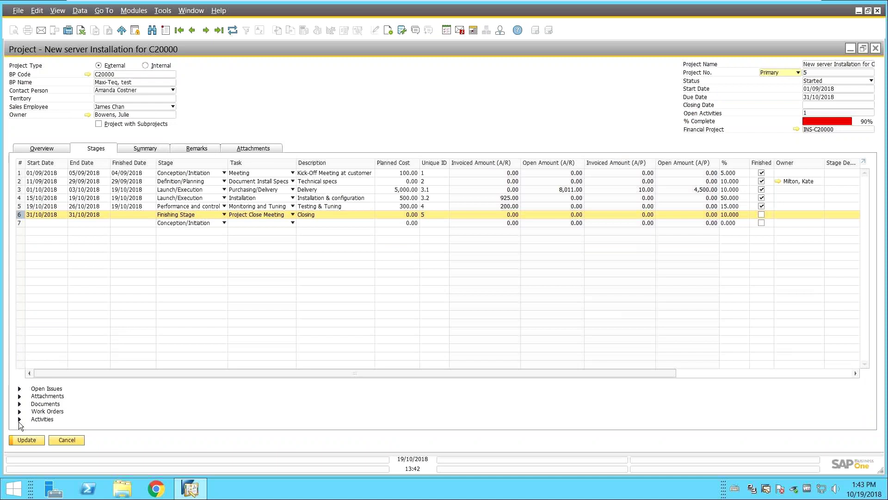
- Check the activities linked to the Testing & Tuning and Installation & configuration stages
click(19, 419)
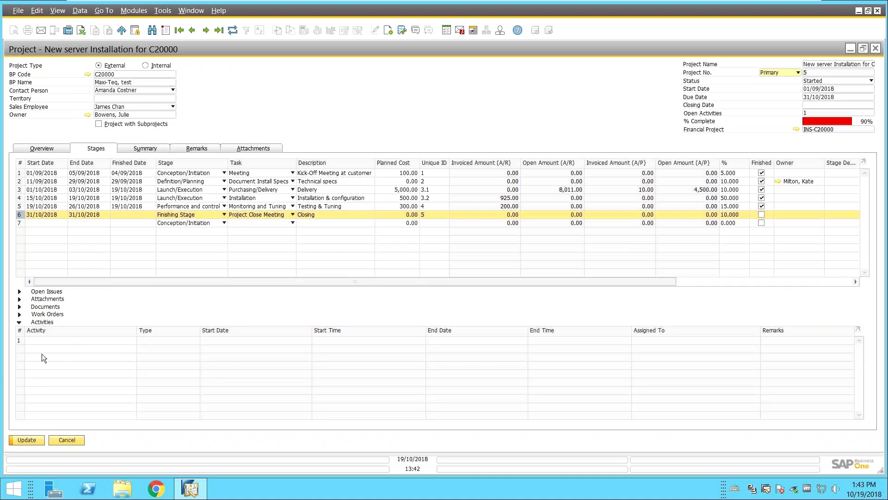
click(20, 206)
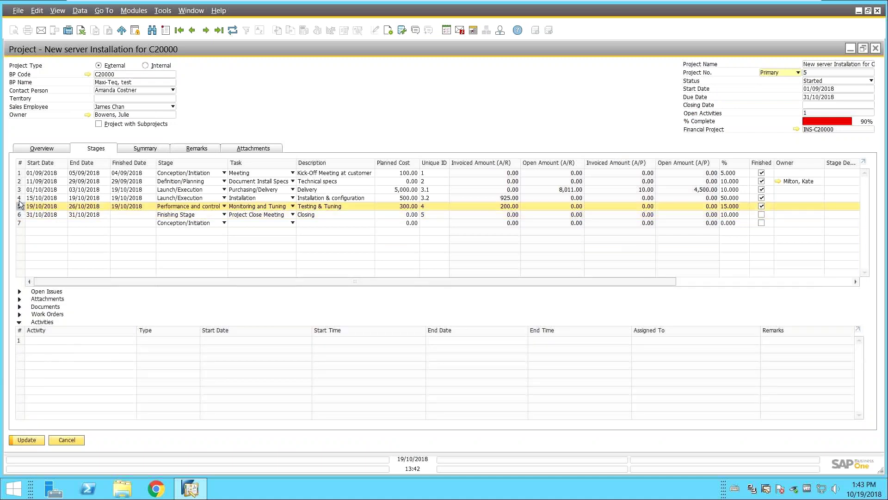
click(21, 198)
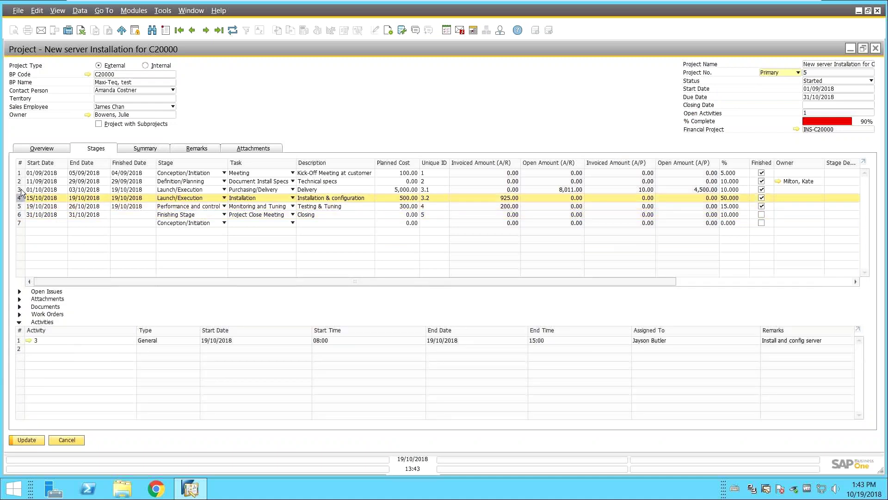
- Open the installation stage's linked activity, review its remarks, start time and end time, and close it
click(29, 340)
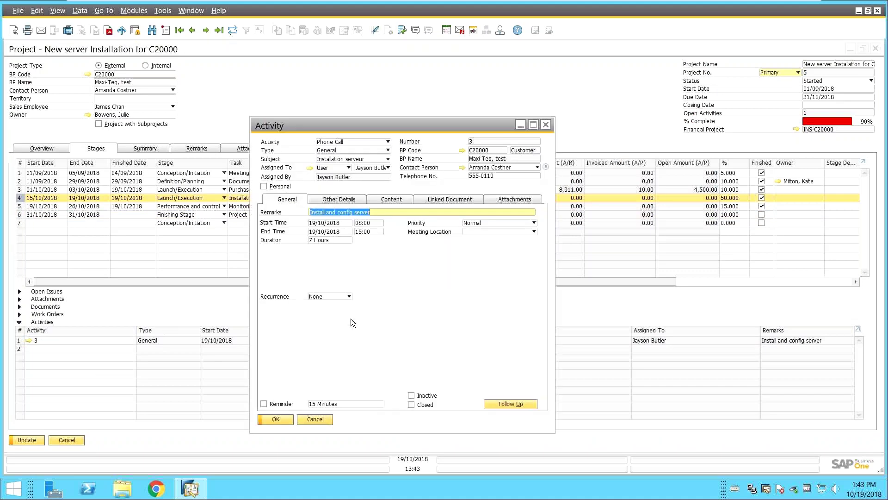
click(356, 211)
click(362, 224)
click(367, 230)
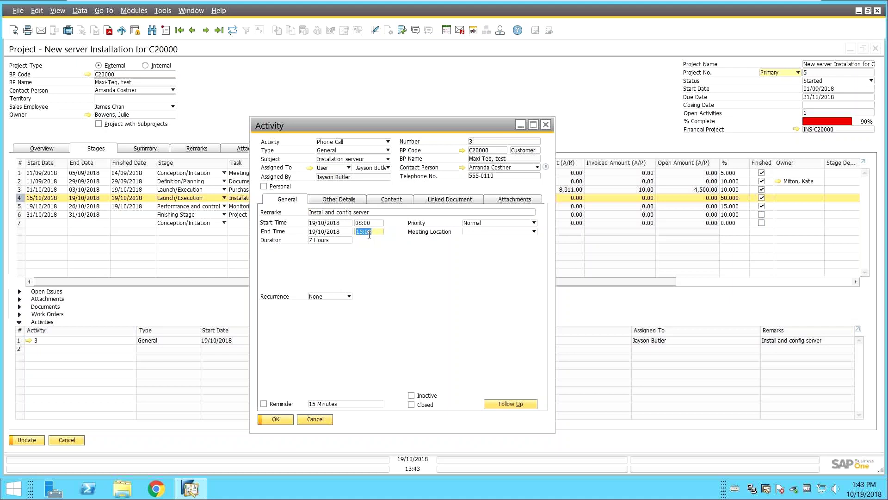
click(286, 420)
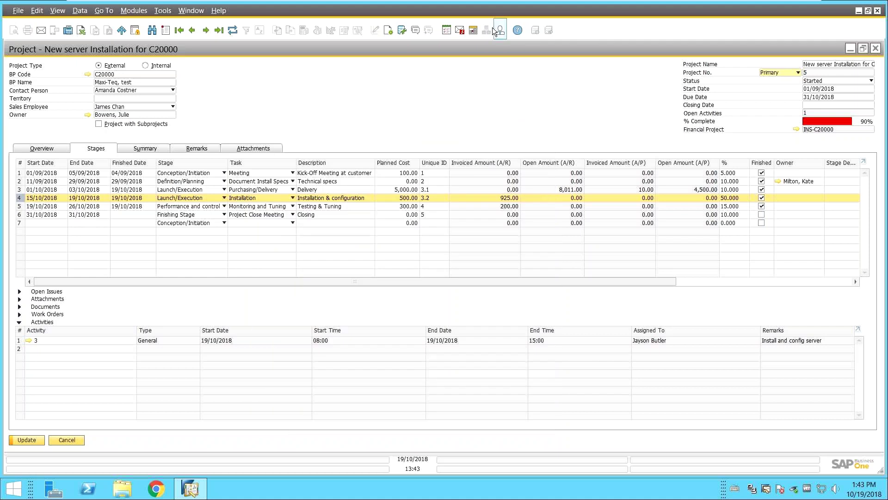
- View the server installation activity in the calendar, then return to the project and collapse its activities
click(473, 31)
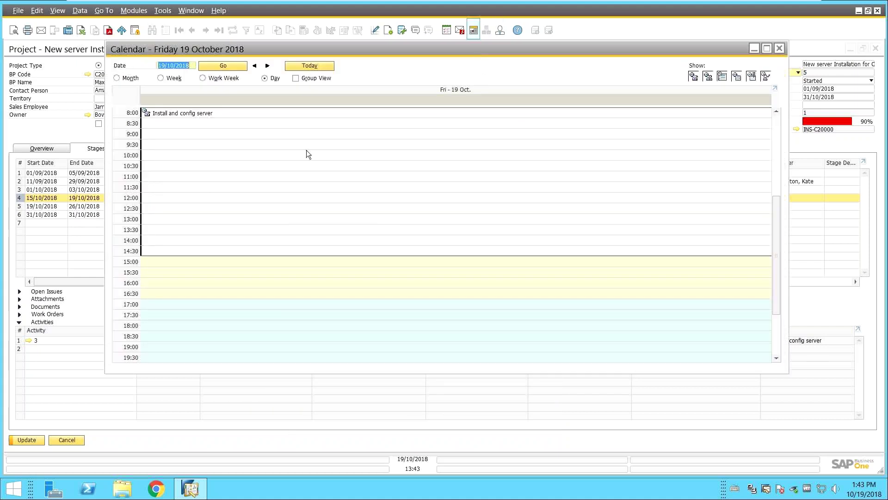
click(782, 48)
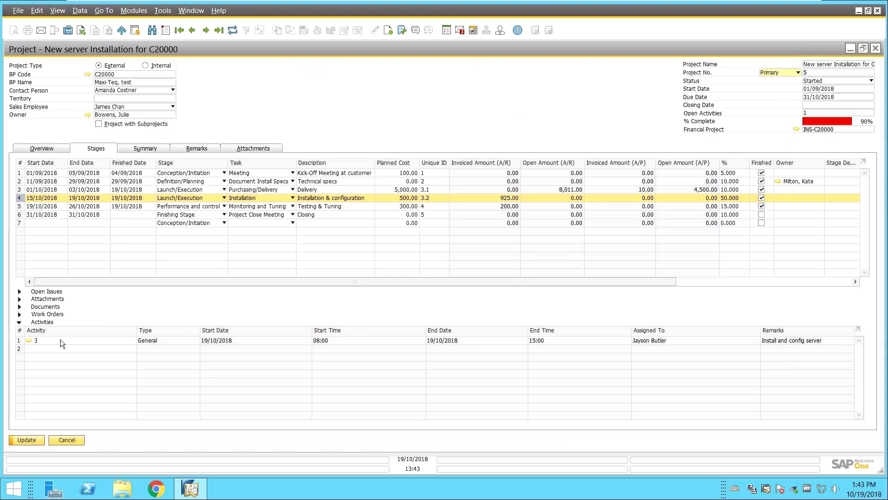
click(19, 323)
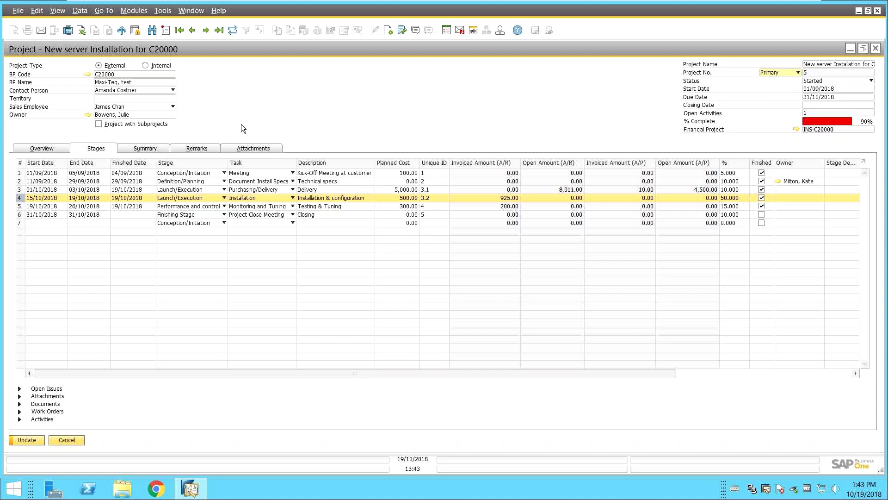
- Move the project window aside to reach the main menu and open a Sales Order form from Sales - A/R
drag(218, 49, 306, 68)
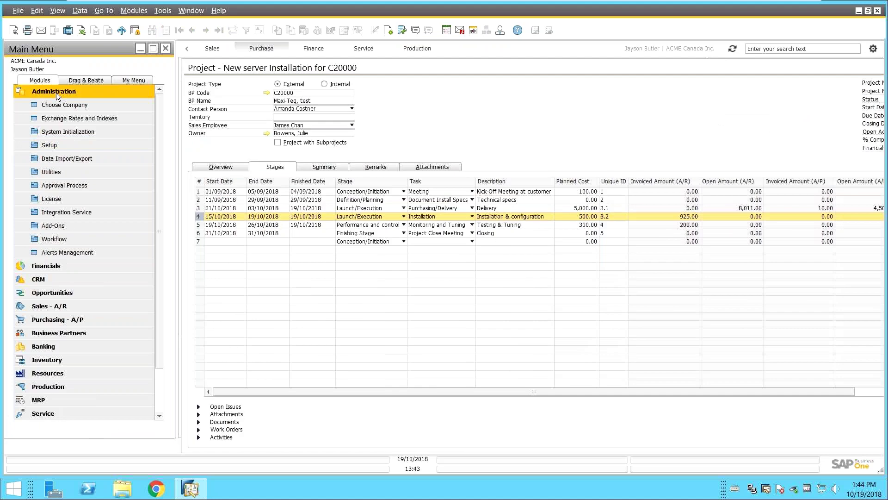
click(57, 93)
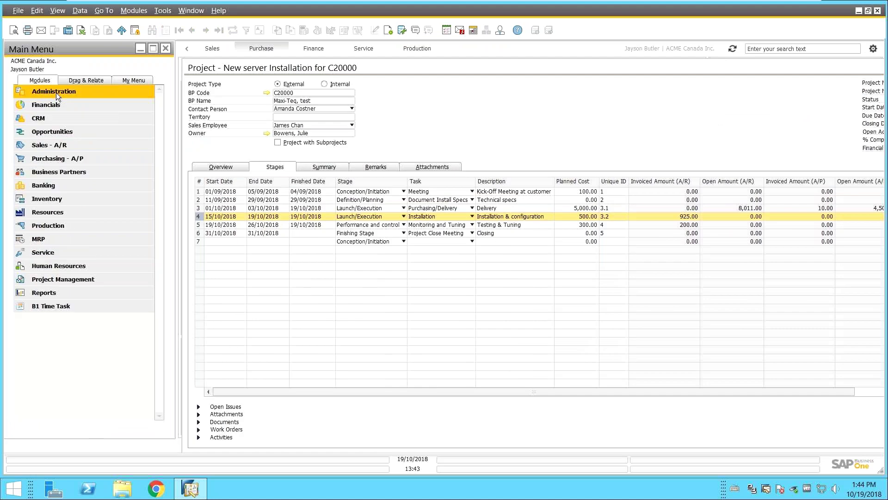
click(51, 145)
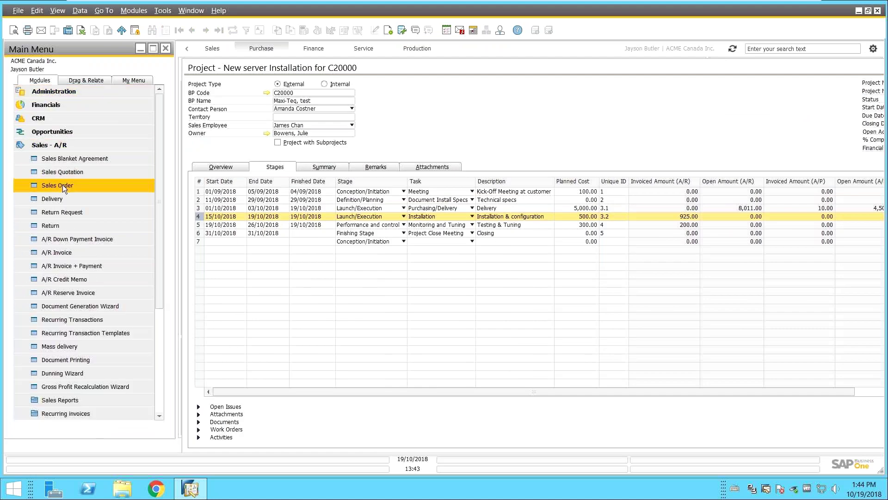
click(63, 184)
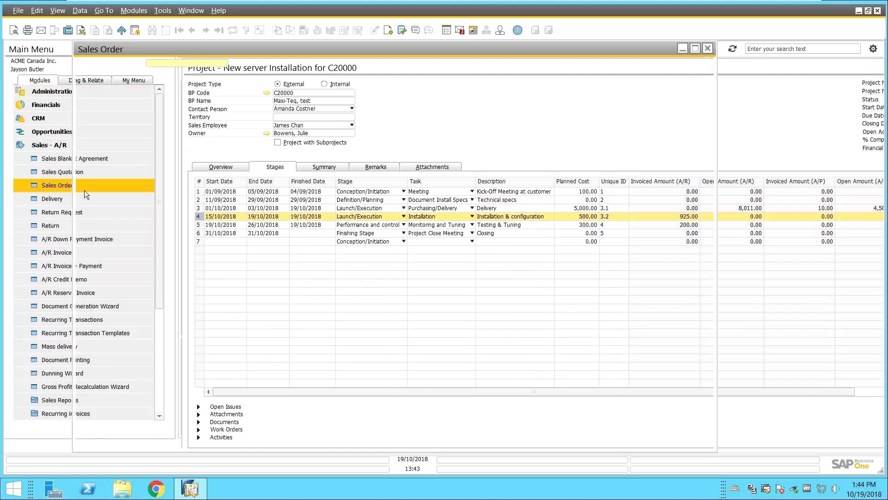
- Close the project window, collapse the Sales - A/R module list, and move and maximize the blank sales order form
click(798, 73)
click(516, 30)
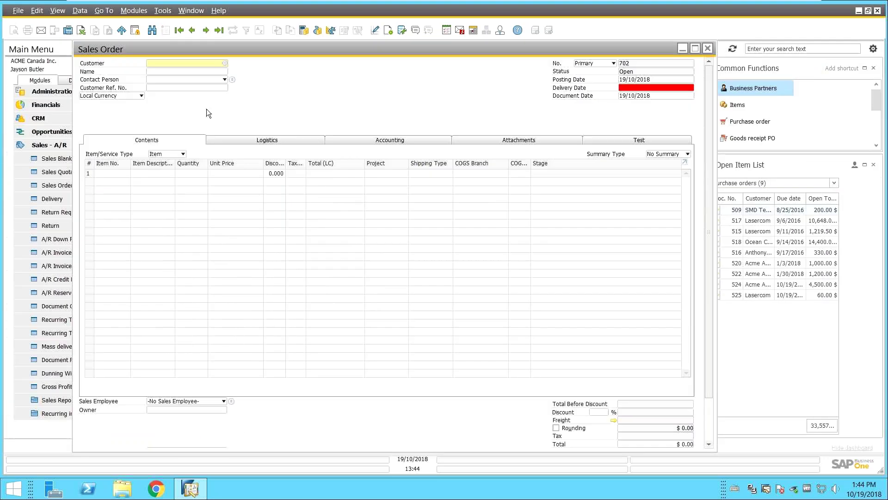
click(36, 149)
click(368, 98)
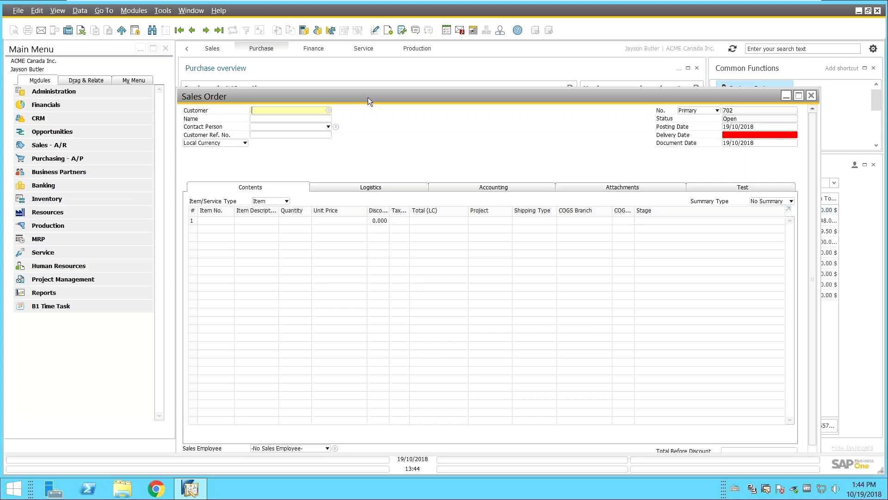
double_click(367, 99)
- Choose Maxi-Teq, test as the customer on the sales order and fill in the delivery date
key(Tab)
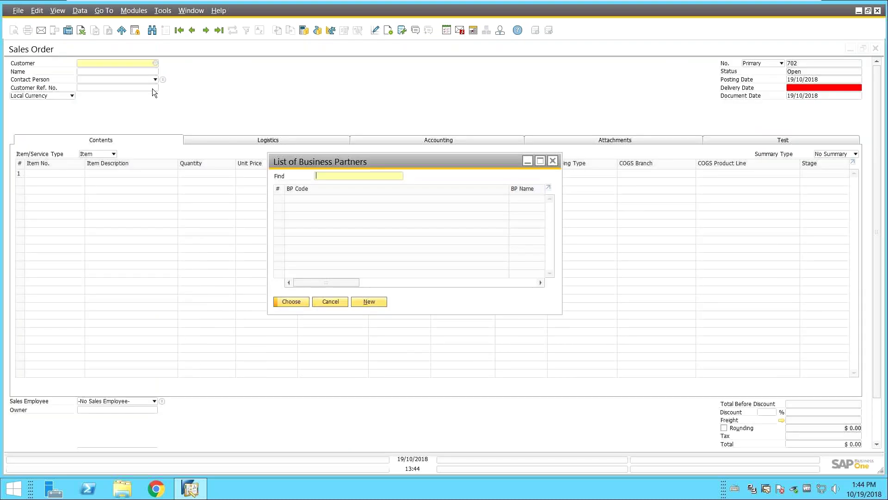
double_click(76, 87)
click(793, 88)
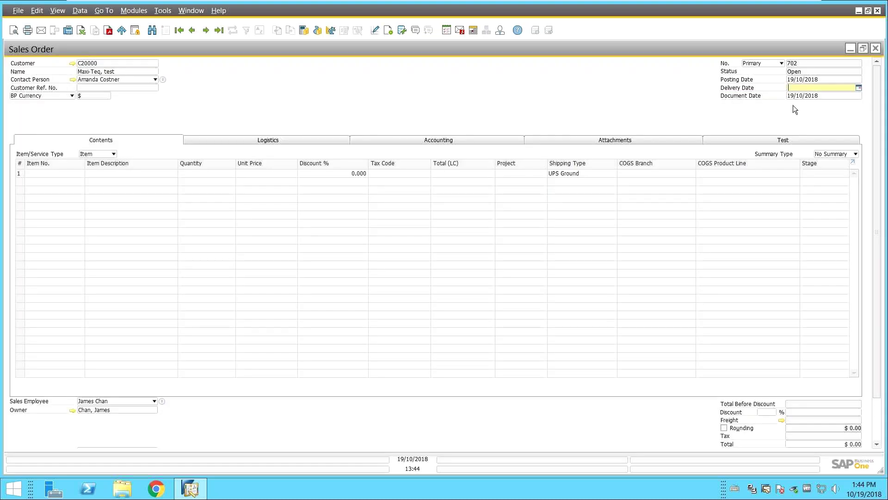
key(Tab)
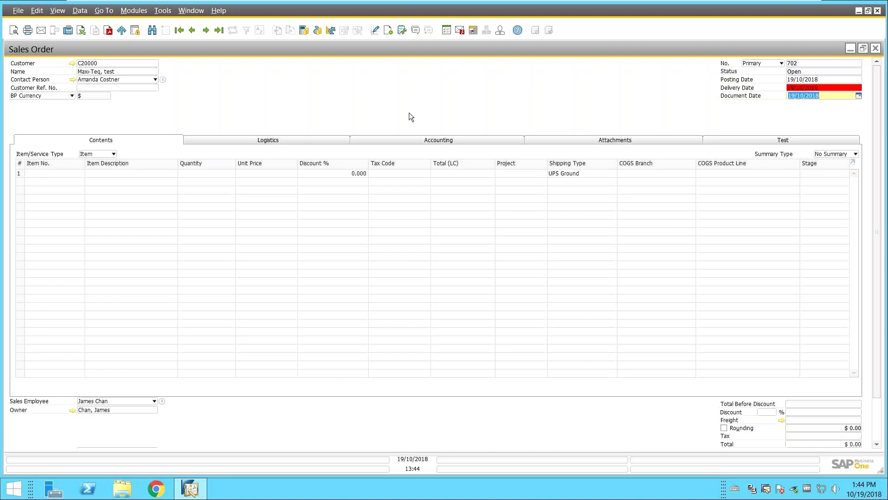
- Add the Printer Label item B10000 to the first order line with a unit price of $30.00
click(64, 175)
key(Tab)
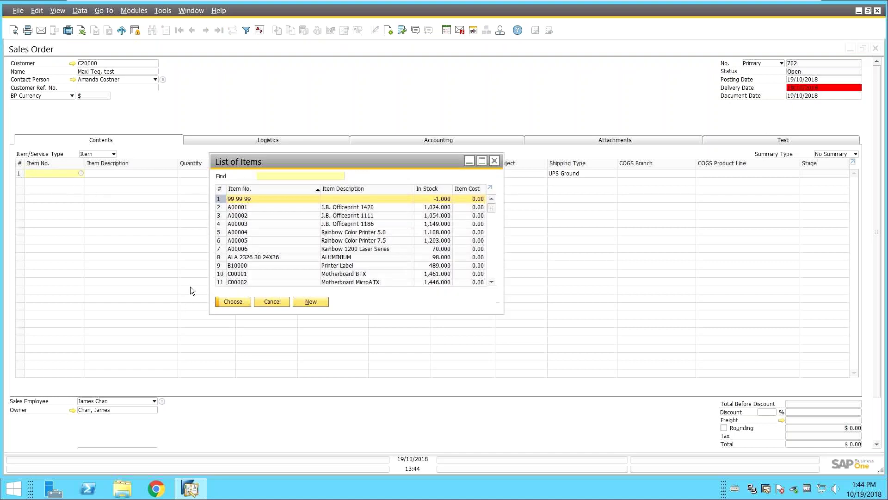
double_click(310, 268)
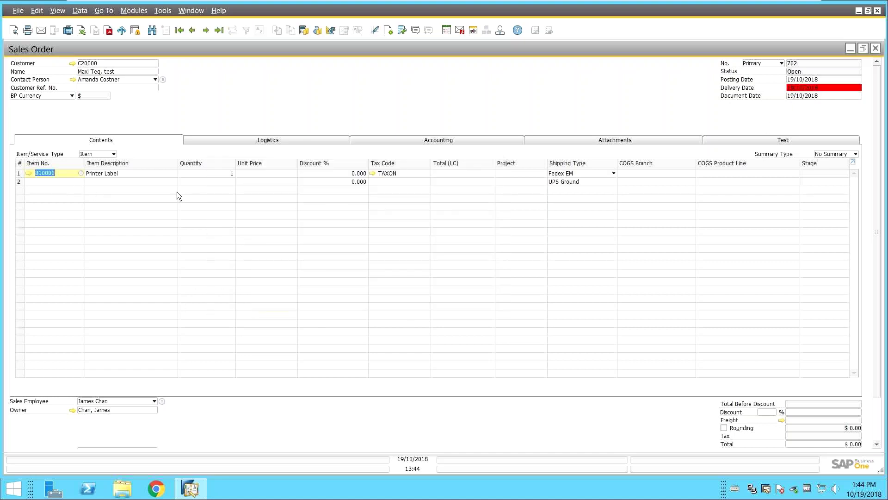
click(268, 175)
text(30)
key(Tab)
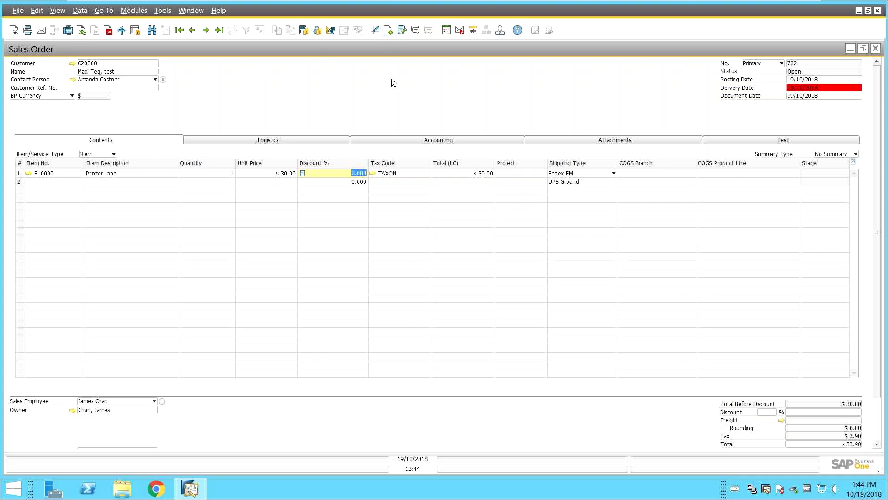
- Find the Project column in the sales order's table format settings, check its Visible and Active options, and save the settings
click(388, 31)
click(216, 107)
click(278, 109)
click(242, 107)
click(260, 117)
text(proj)
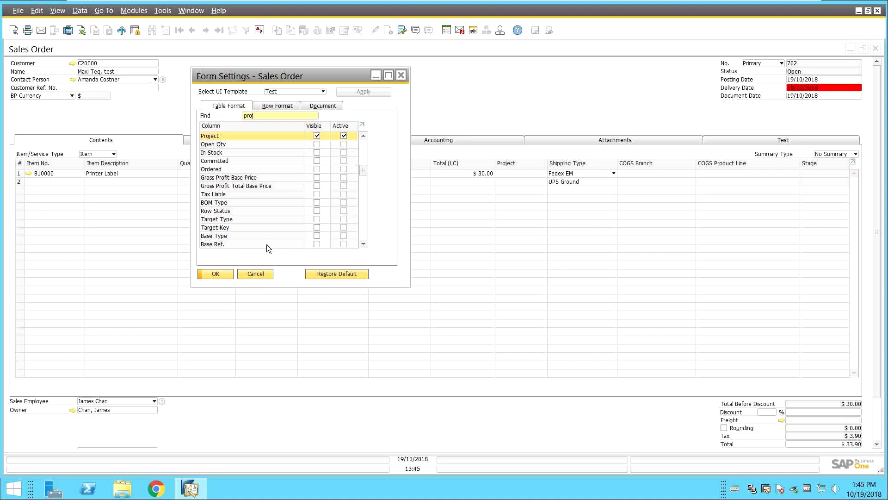
click(217, 275)
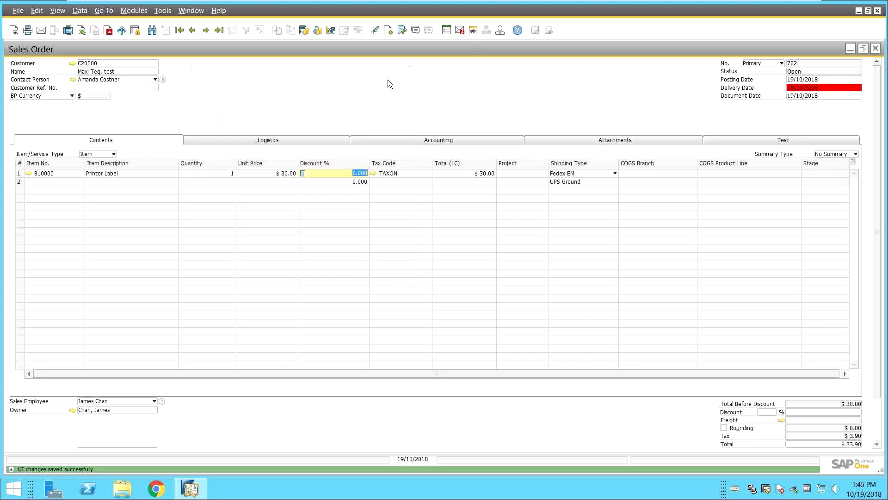
- Assign the project INS-C20000 to the Printer Label order line
click(511, 174)
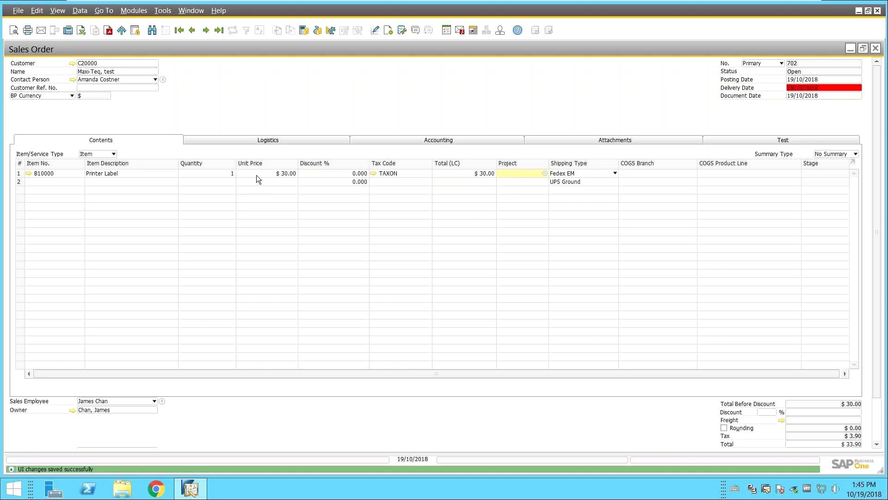
key(Tab)
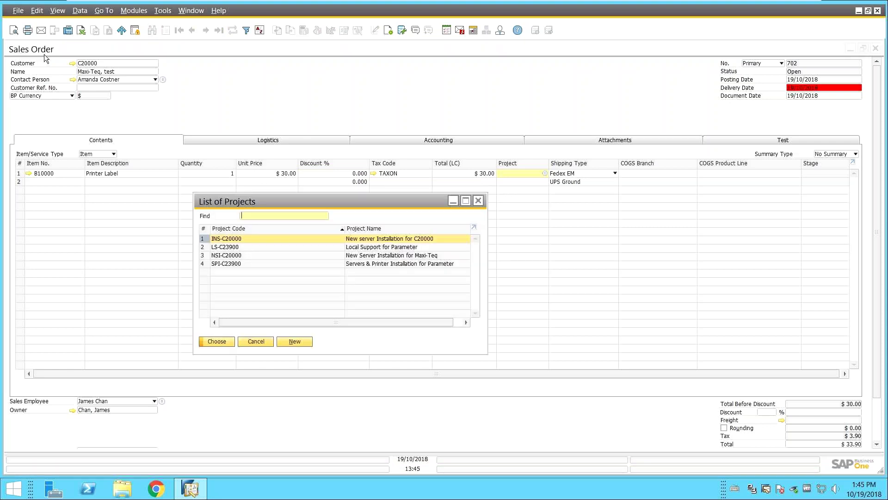
click(215, 341)
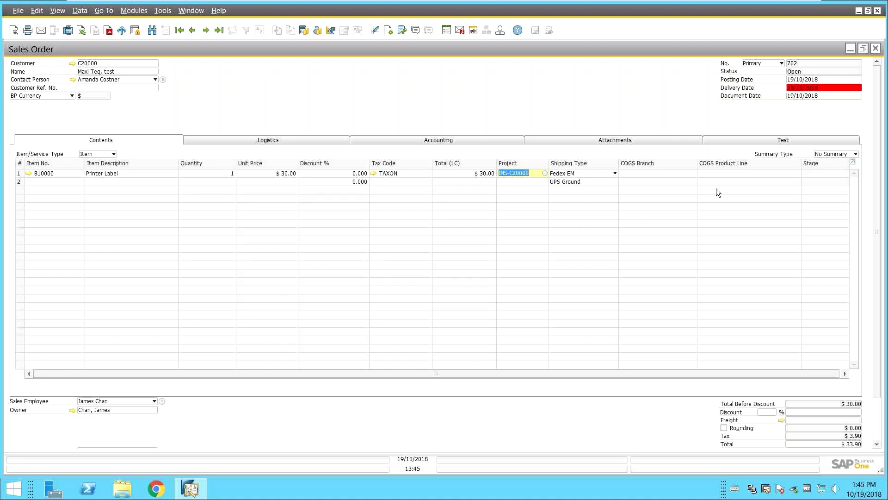
- Review the project stages available for the order line and close the list without choosing one
click(814, 172)
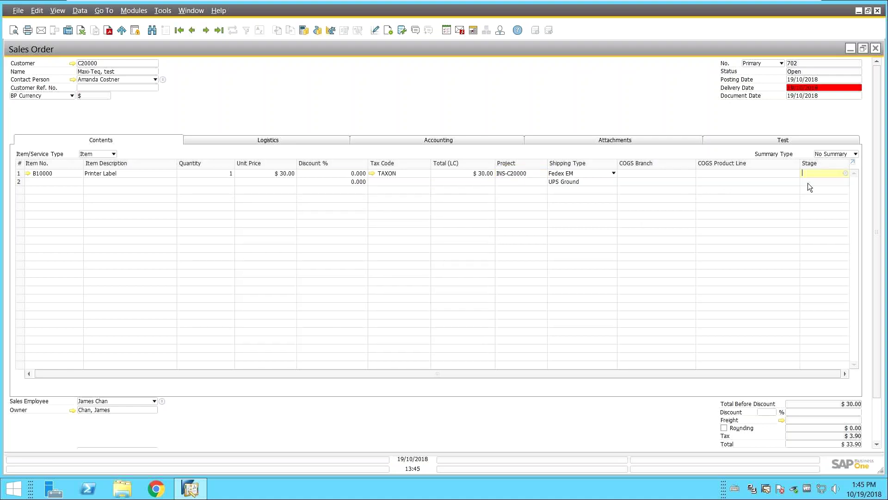
key(Tab)
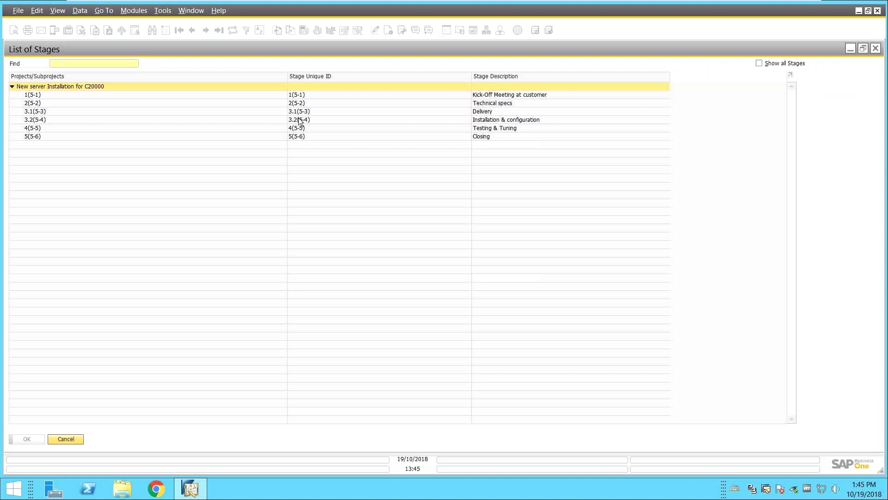
key(Escape)
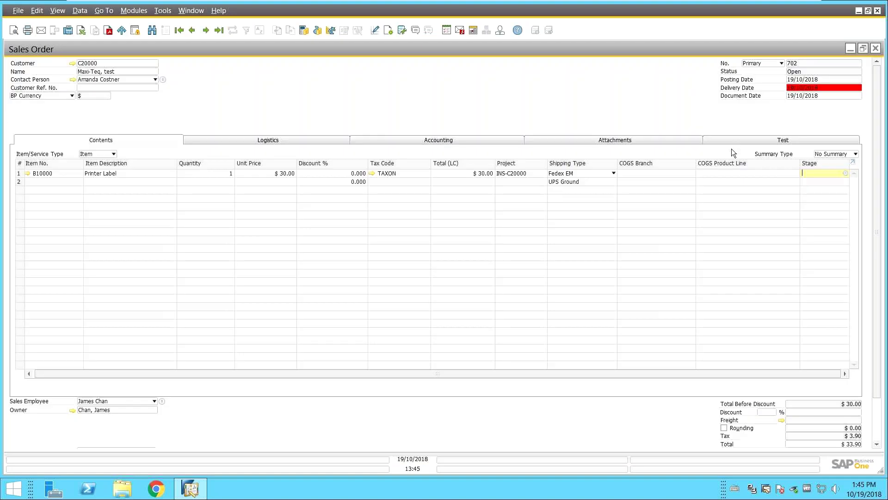
- Add the sales order without a stage and close the sales order form
click(877, 423)
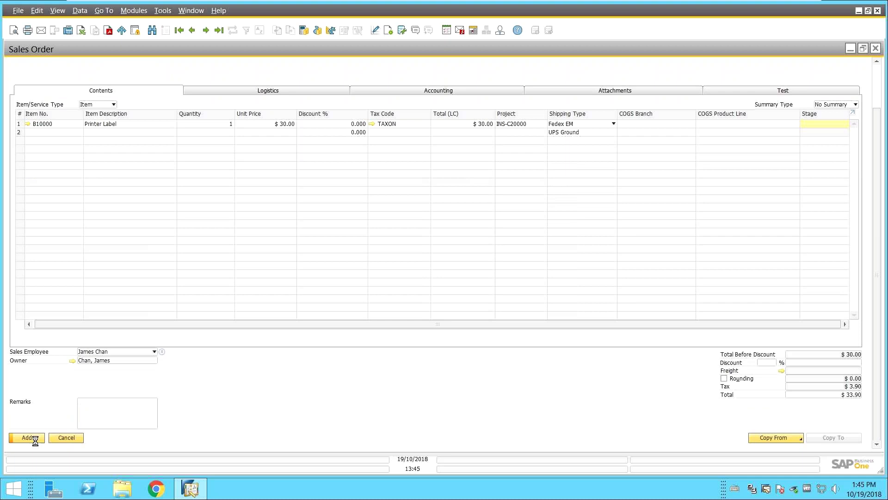
click(26, 437)
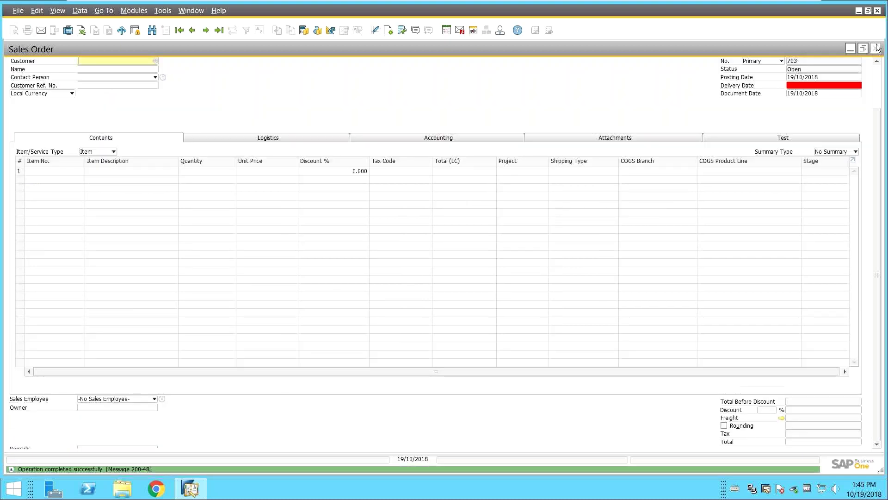
click(876, 49)
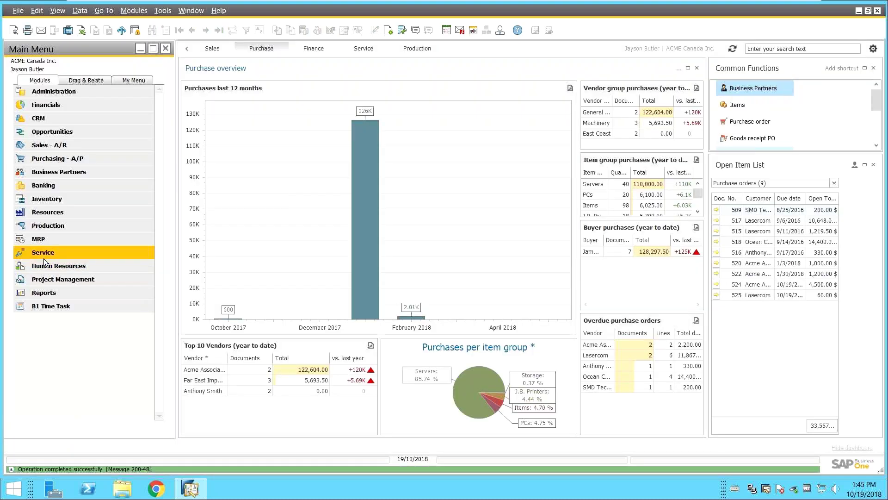
- Open the project form from Project Management, go to the previous project record, and agree to assign the unassigned documents
click(52, 283)
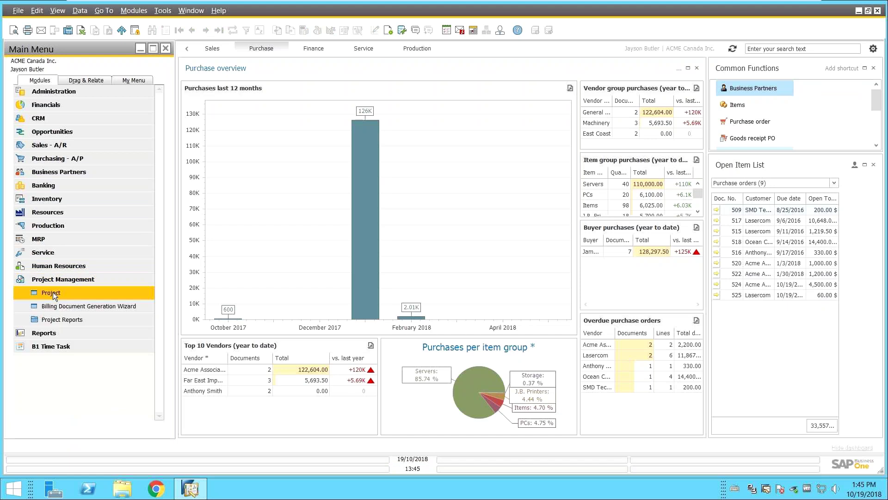
click(51, 292)
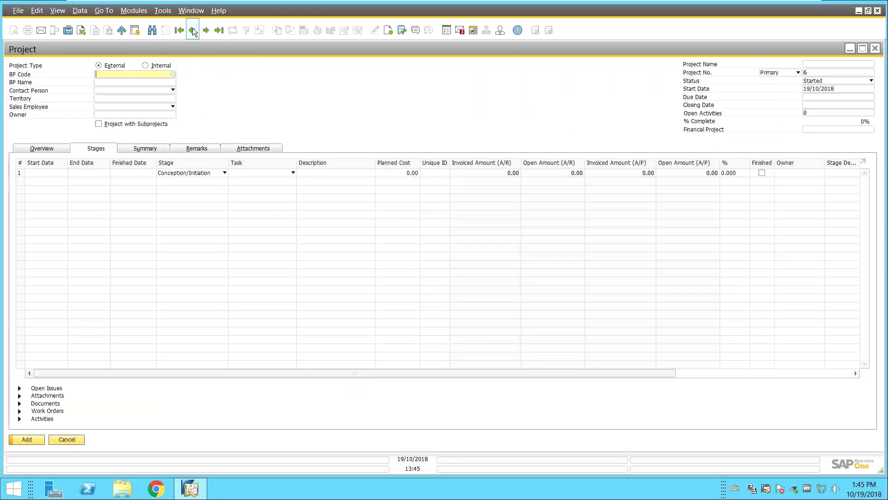
click(193, 29)
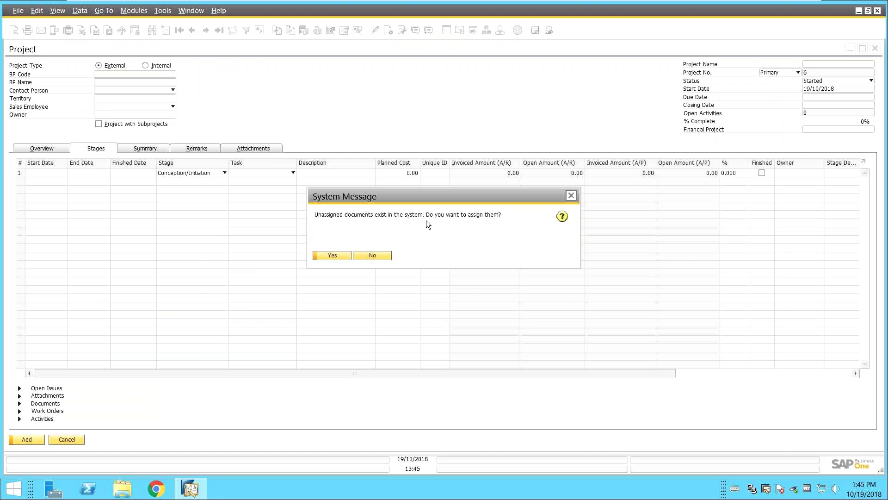
click(337, 257)
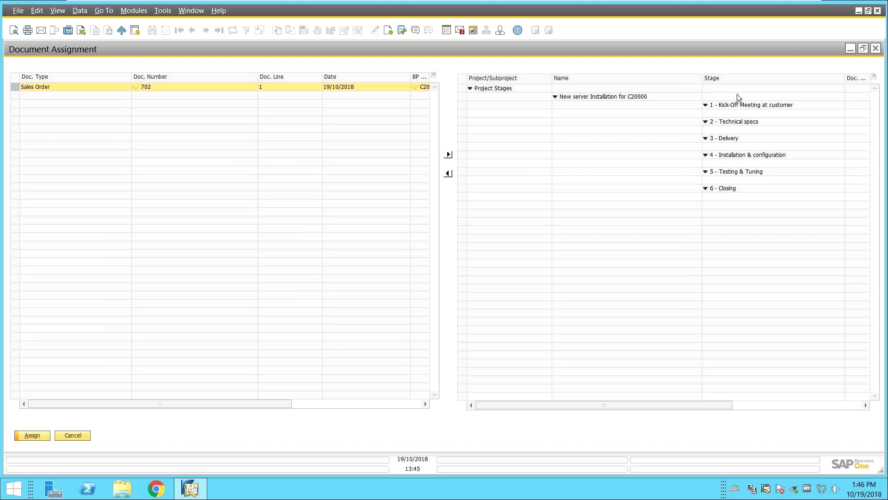
- Assign the unassigned sales order to the Installation & configuration stage of the server installation project
click(733, 158)
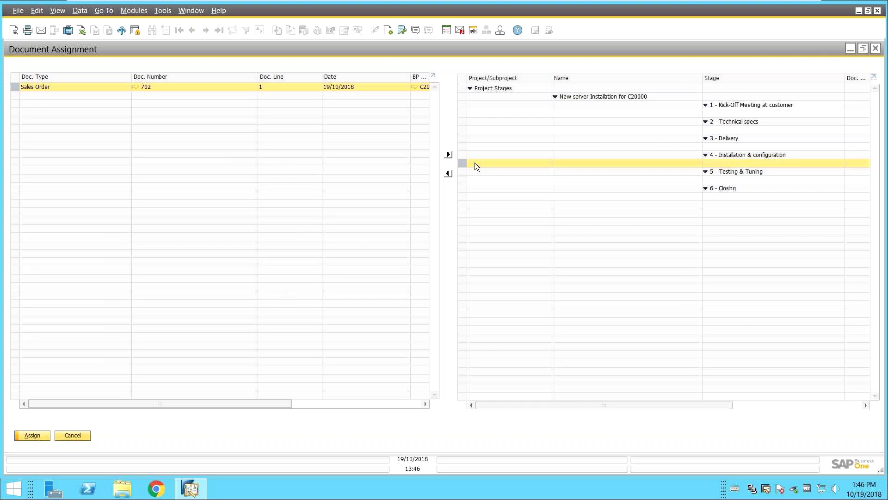
click(449, 155)
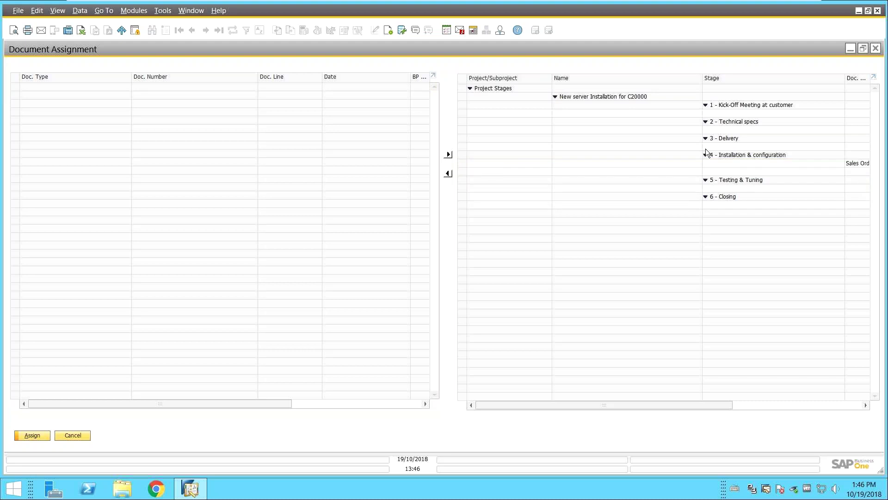
click(28, 436)
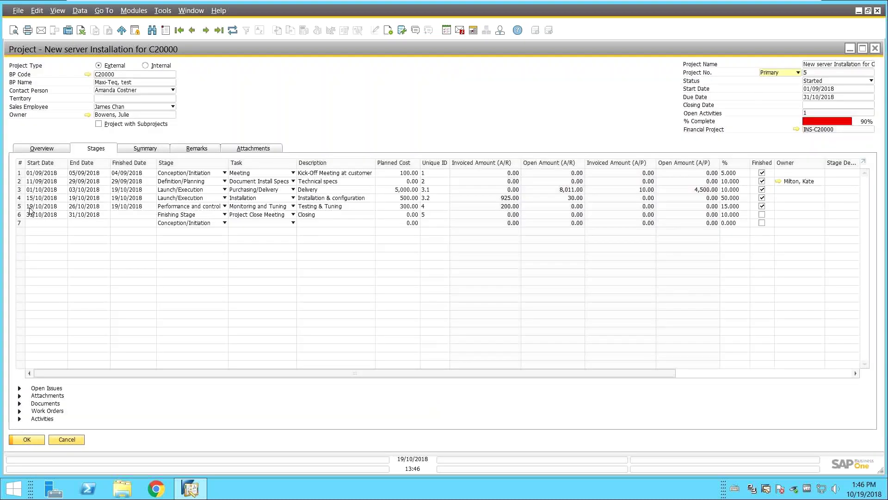
- Check the documents linked to the Installation & configuration stage, then open the newly assigned sales order and close it
click(21, 198)
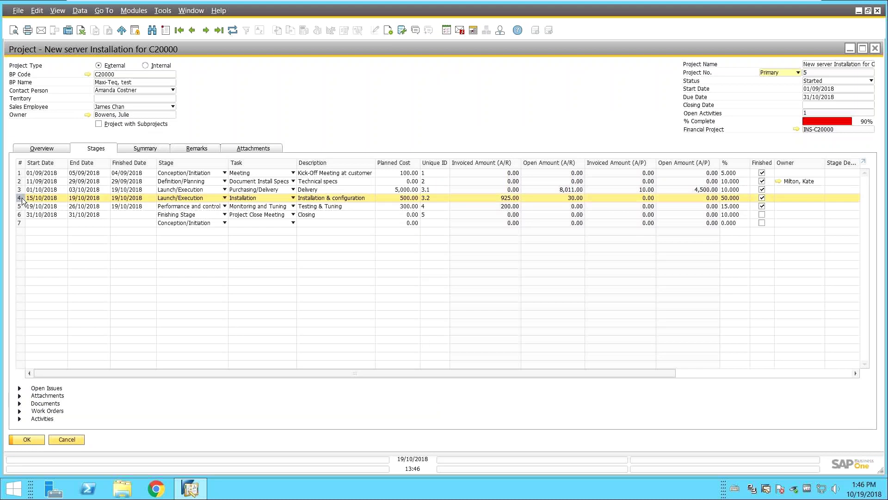
click(19, 403)
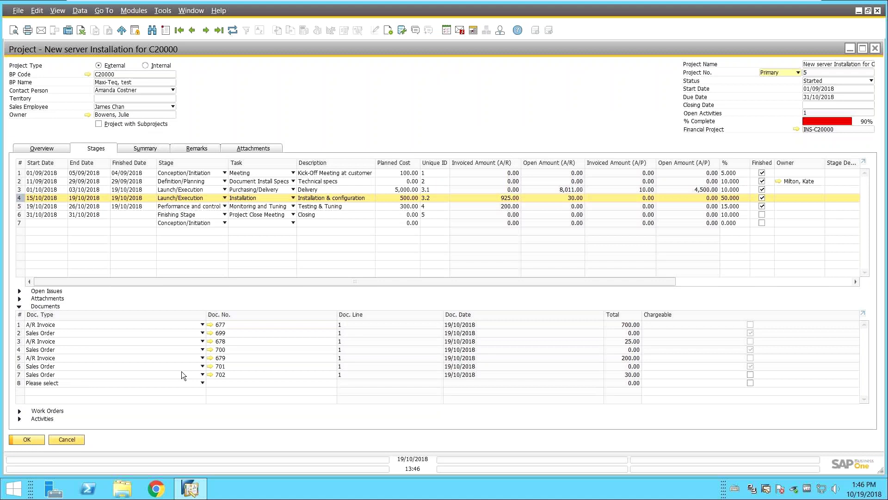
click(210, 374)
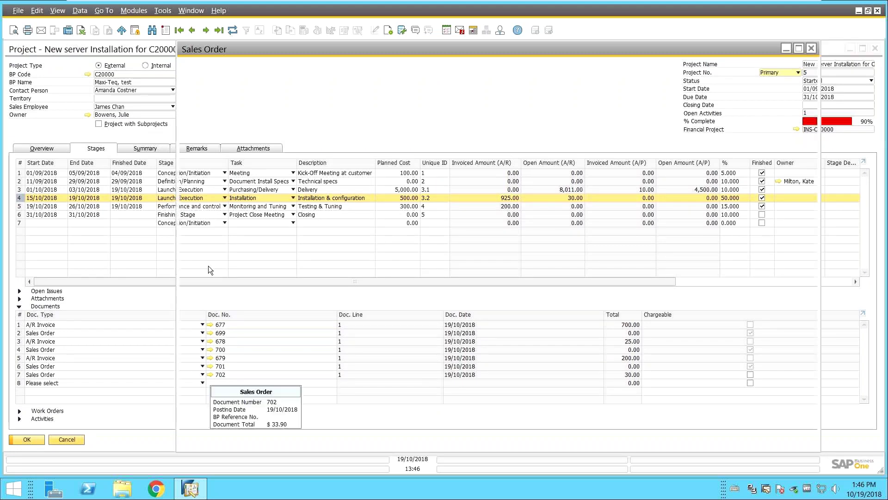
key(Escape)
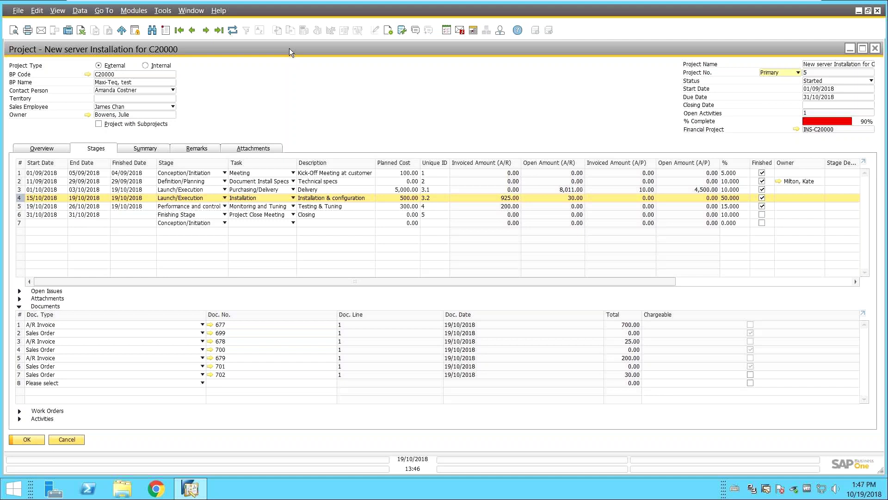
- Launch the Billing Document Generation Wizard for the maximized project and advance to its initial configuration
drag(284, 47, 393, 79)
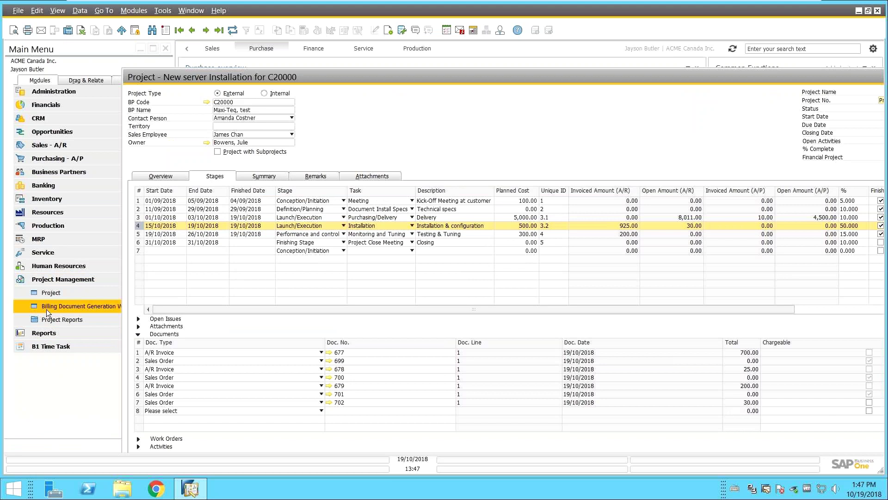
double_click(414, 82)
right_click(335, 94)
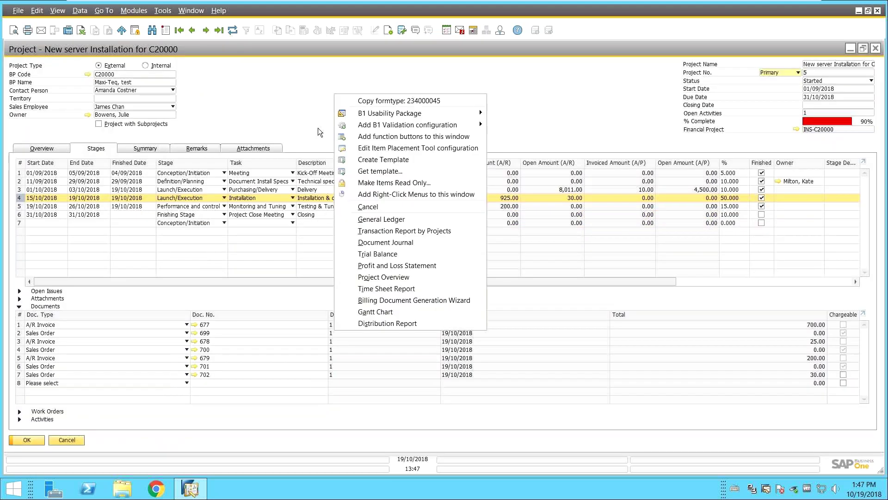
click(435, 303)
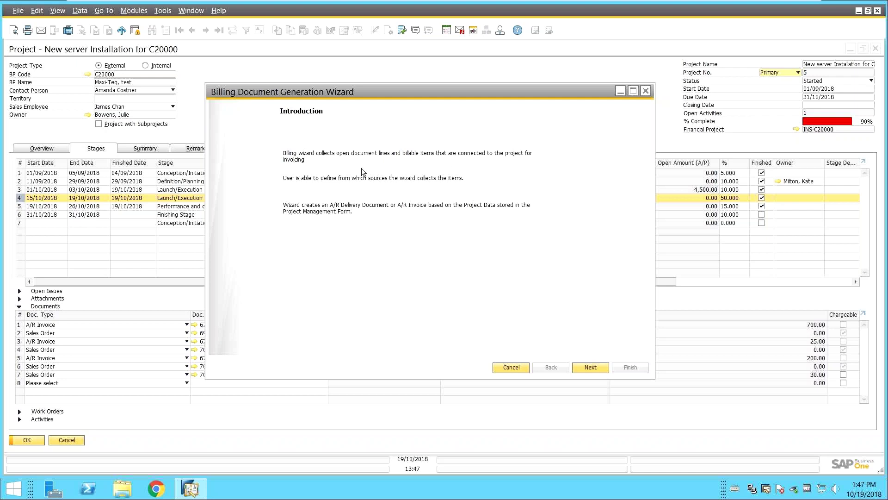
click(586, 370)
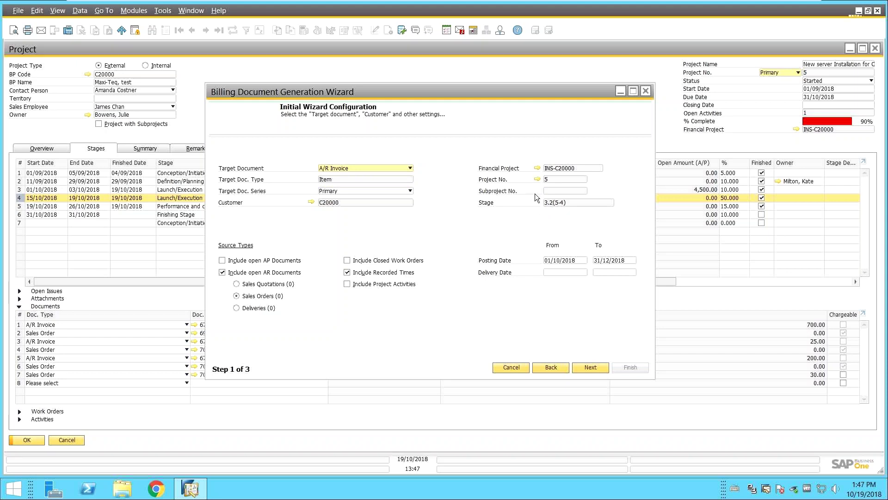
- Open the project linked in the wizard and check the work orders and documents of its Installation & configuration stage
click(17, 199)
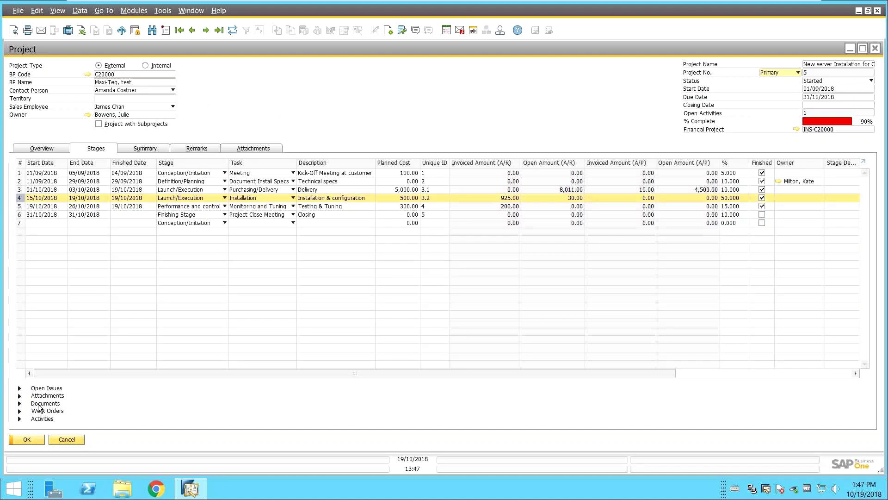
click(19, 411)
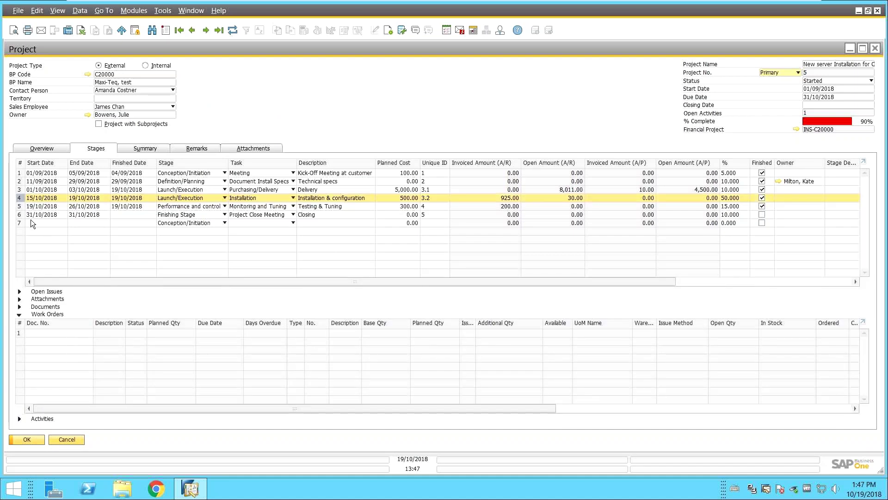
click(21, 206)
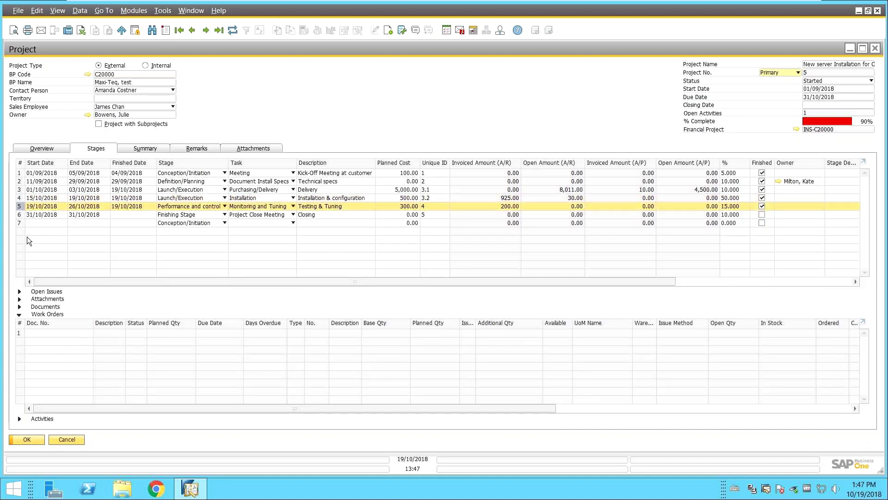
click(21, 199)
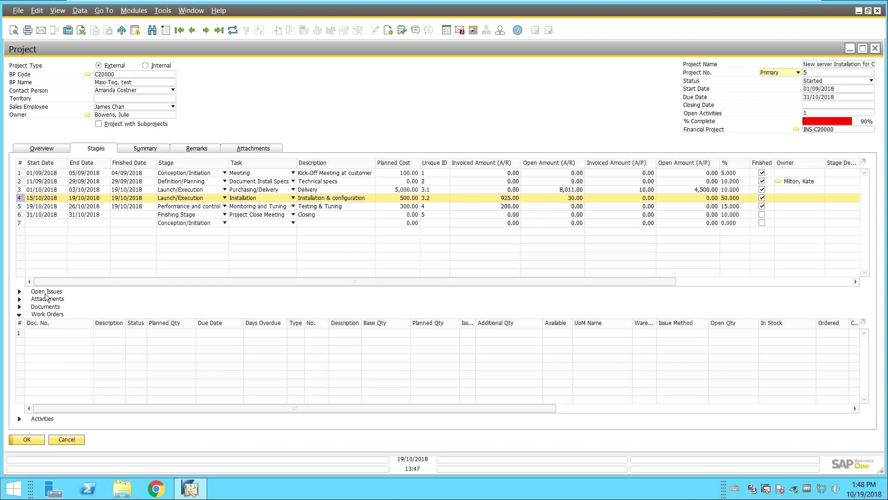
click(19, 306)
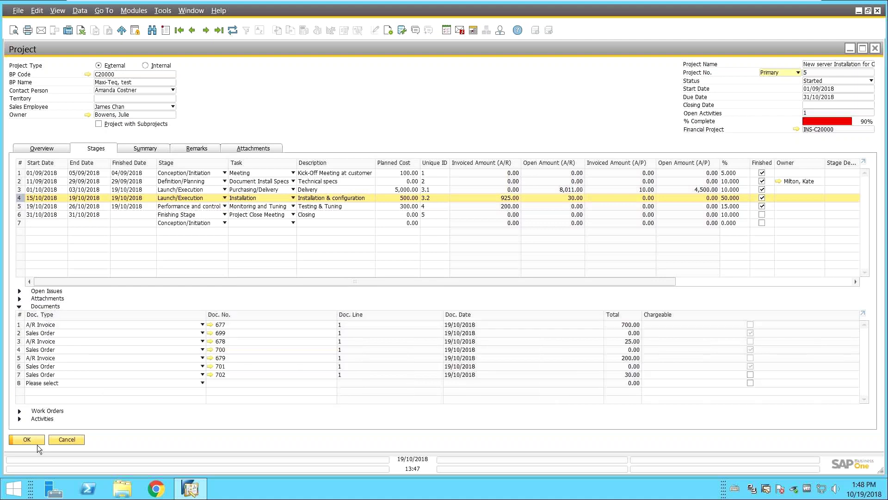
drag(256, 49, 498, 86)
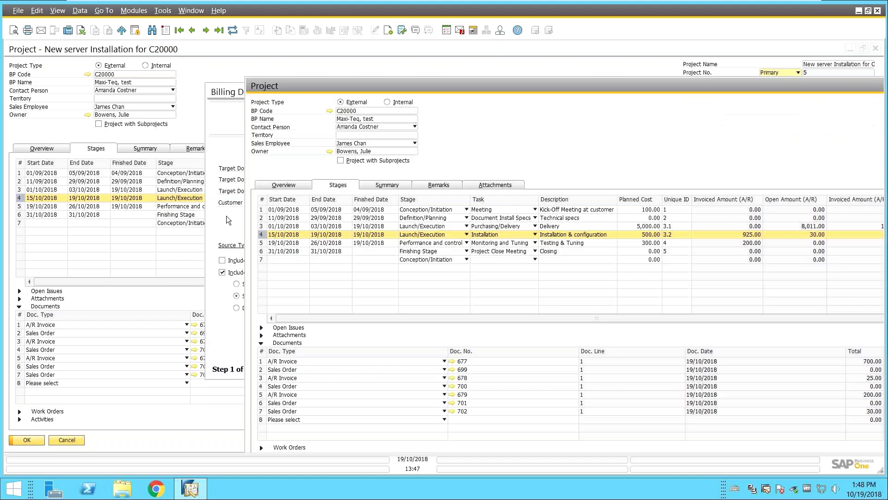
click(225, 93)
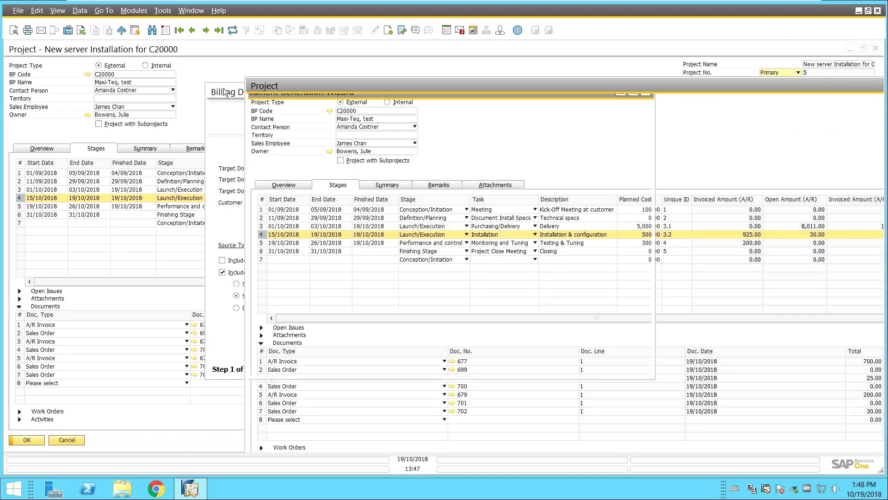
click(276, 69)
drag(266, 45, 362, 51)
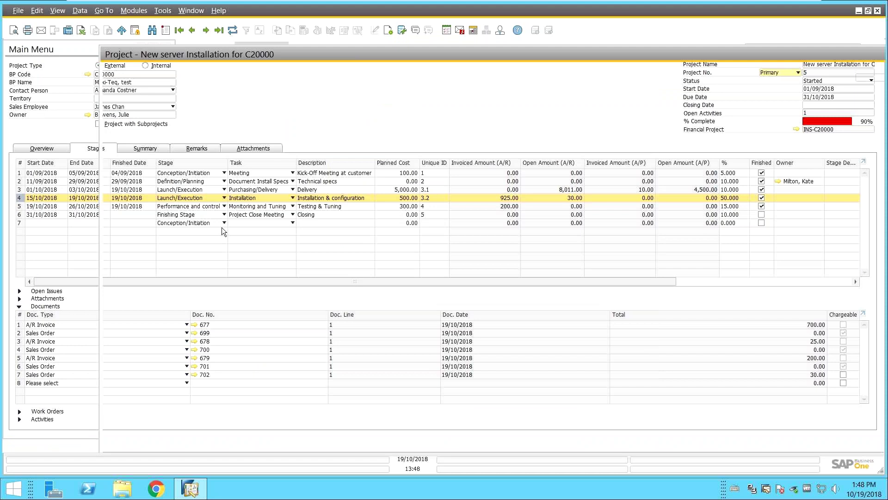
right_click(381, 112)
click(432, 317)
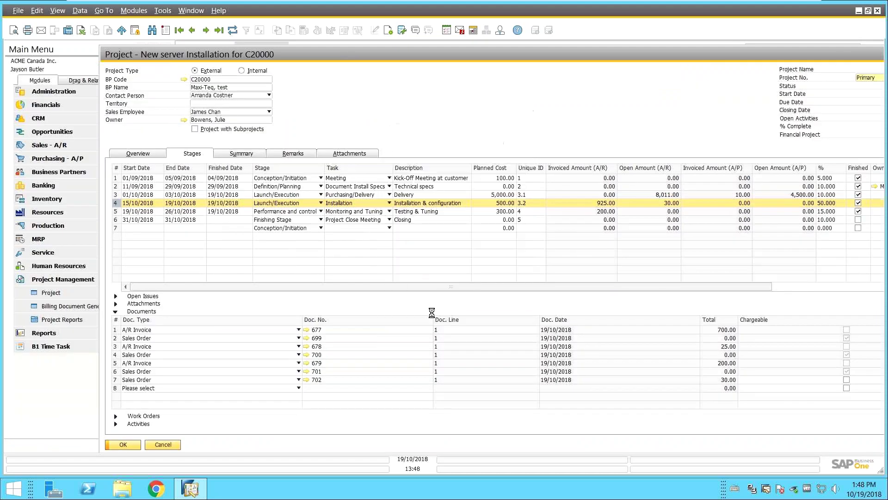
click(590, 367)
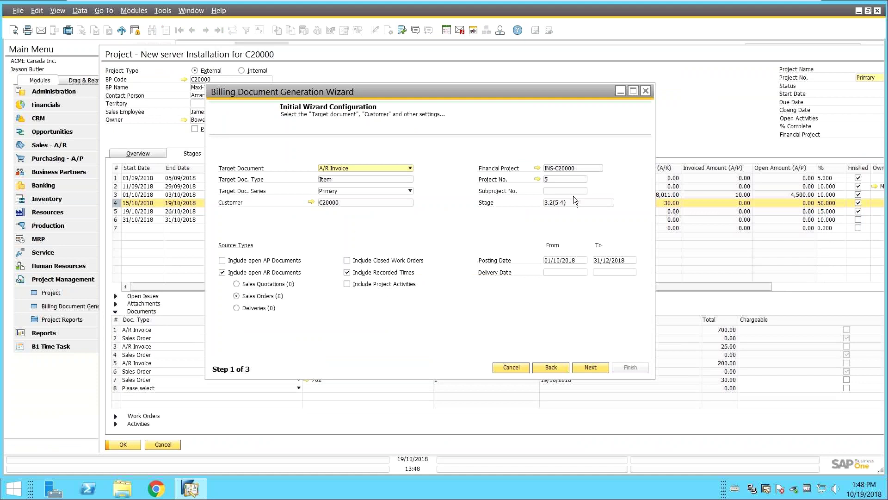
key(Escape)
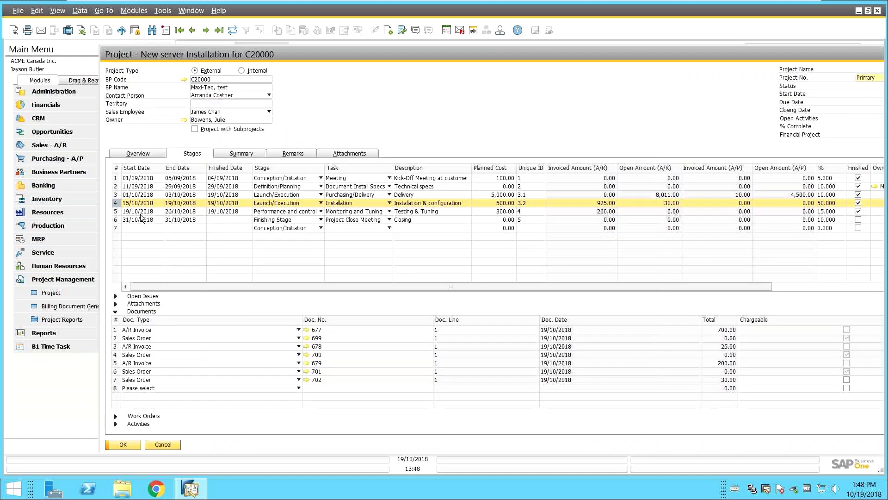
click(113, 211)
right_click(404, 397)
click(405, 278)
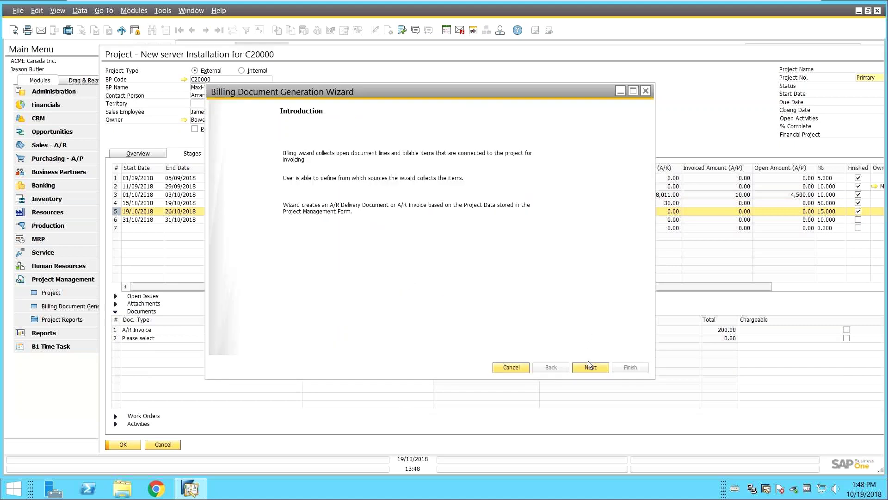
click(589, 365)
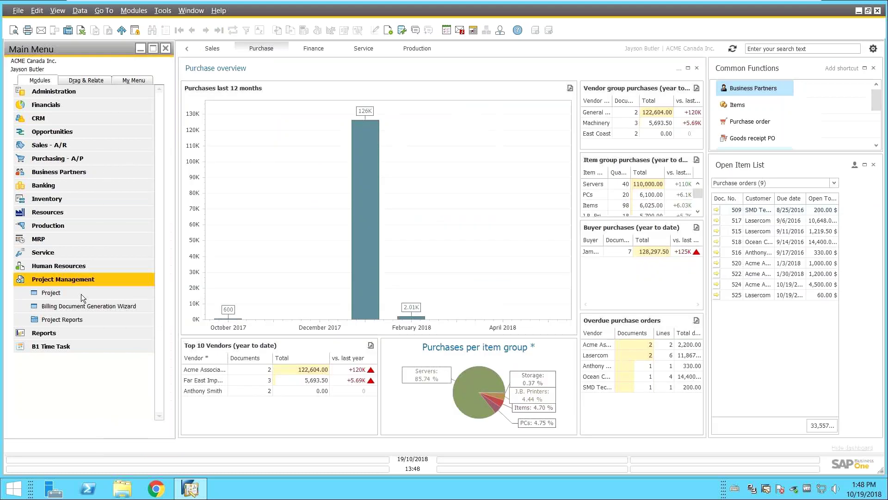
- Reopen the project form from Project Management and go to the previous project record
click(82, 305)
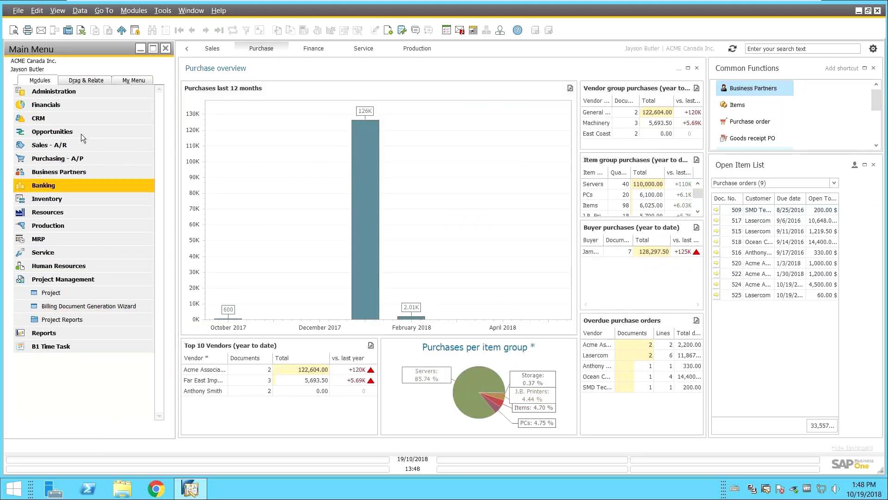
click(73, 292)
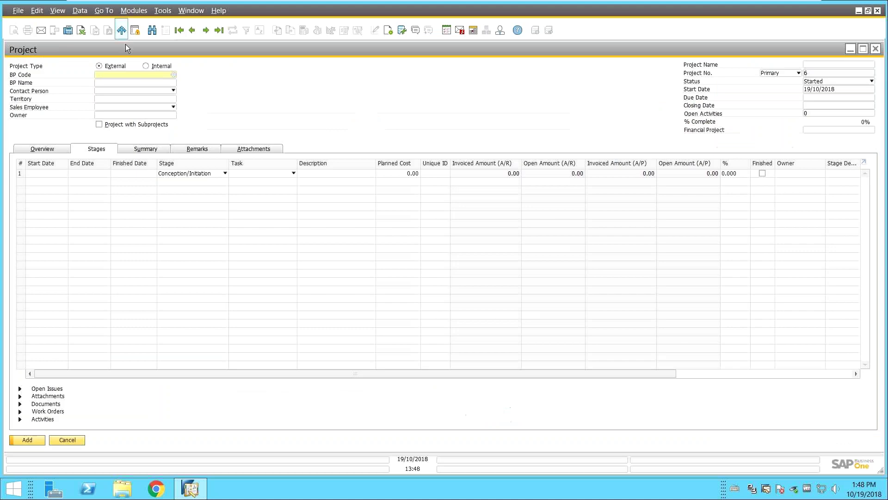
click(193, 31)
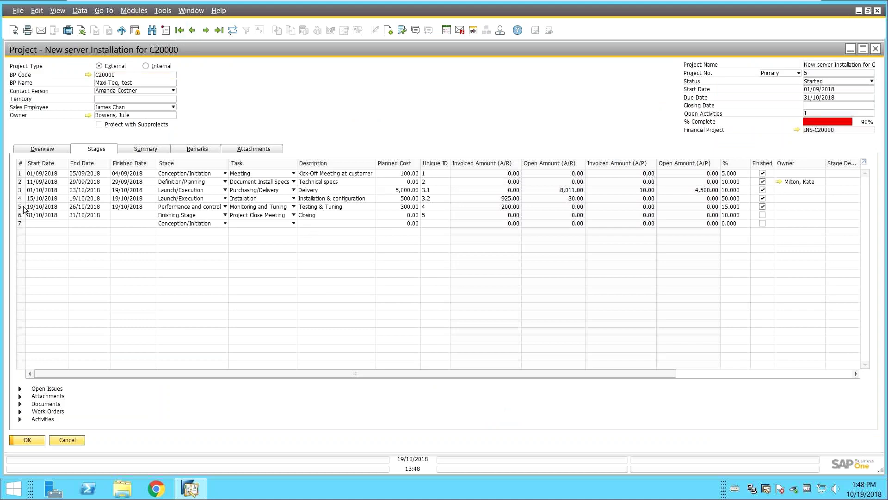
- Mark the last sales order under the Installation & configuration stage's documents as chargeable and update the project
click(24, 209)
click(22, 199)
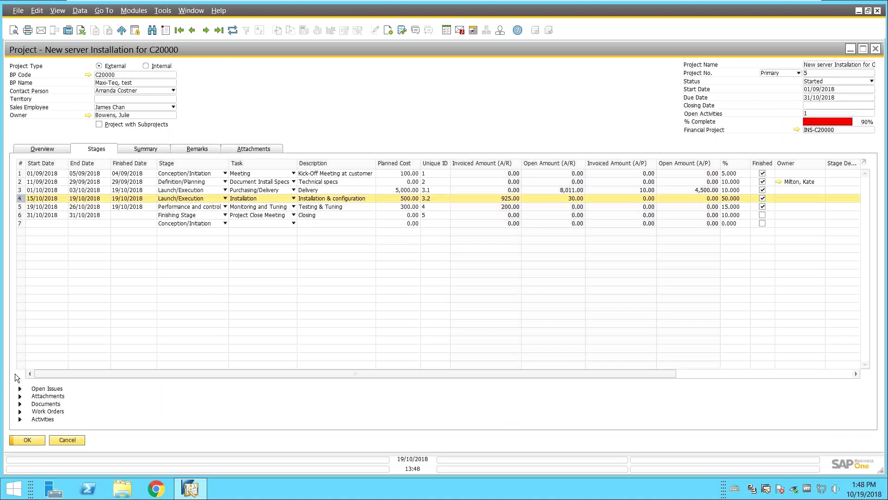
click(20, 403)
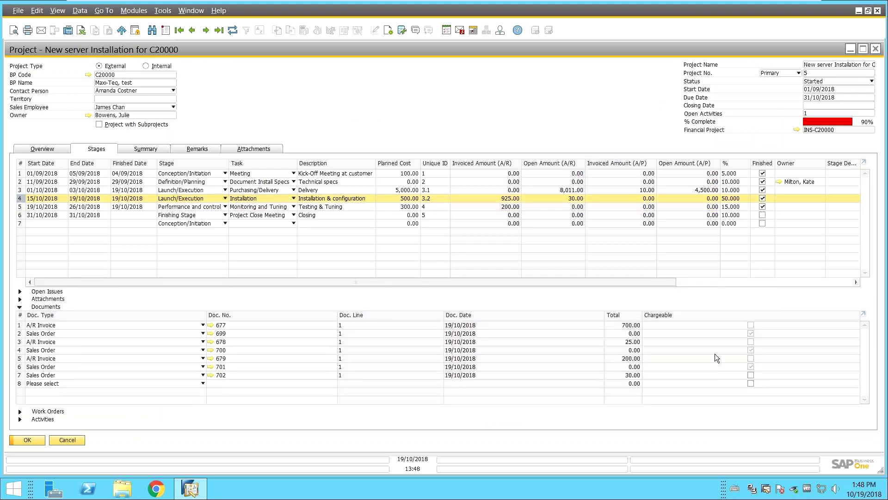
click(751, 375)
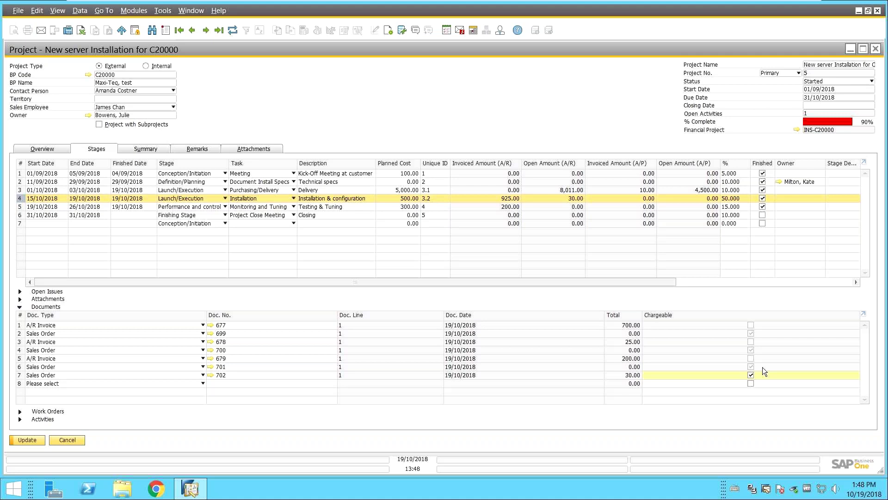
click(30, 440)
- Launch the Billing Document Generation Wizard from the updated project and try to advance past its initial configuration
right_click(313, 137)
click(394, 343)
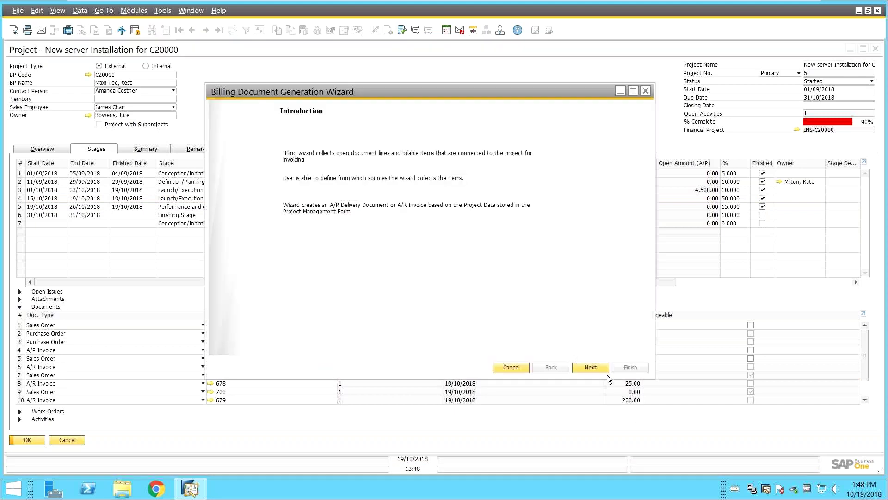
click(603, 369)
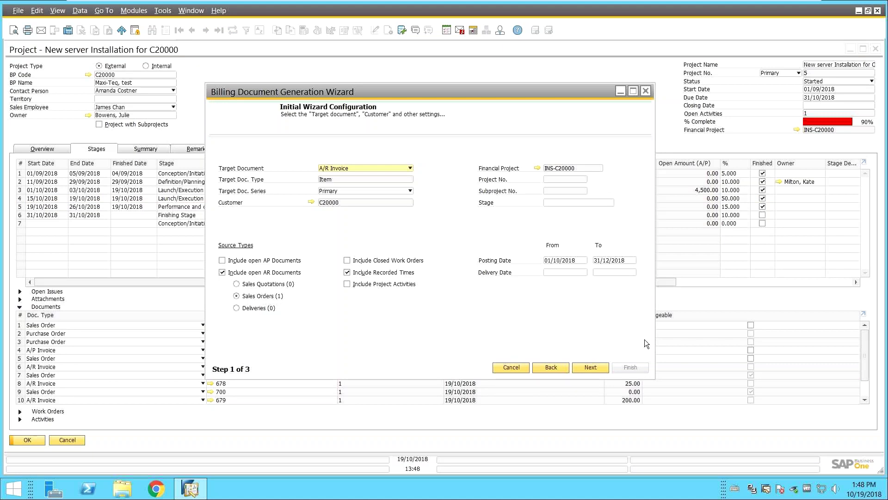
click(589, 369)
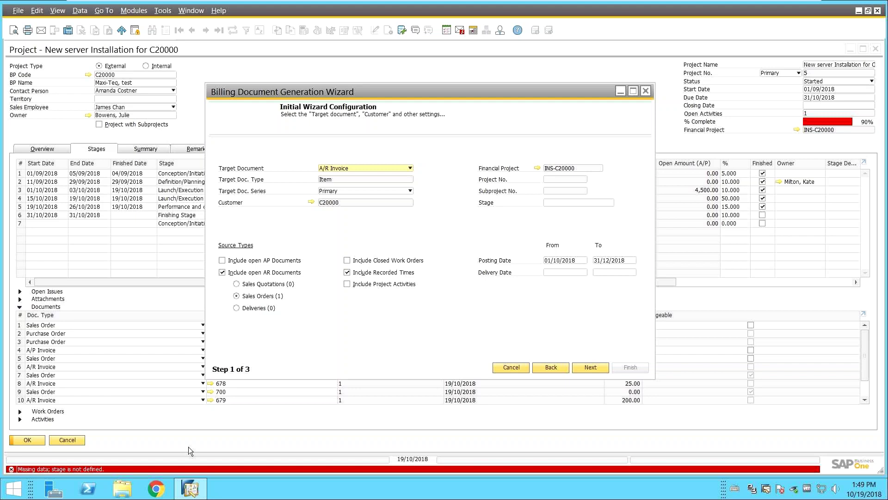
- Set the billing stage to 4(5-5) Testing & Tuning and advance to the base document line items
click(556, 203)
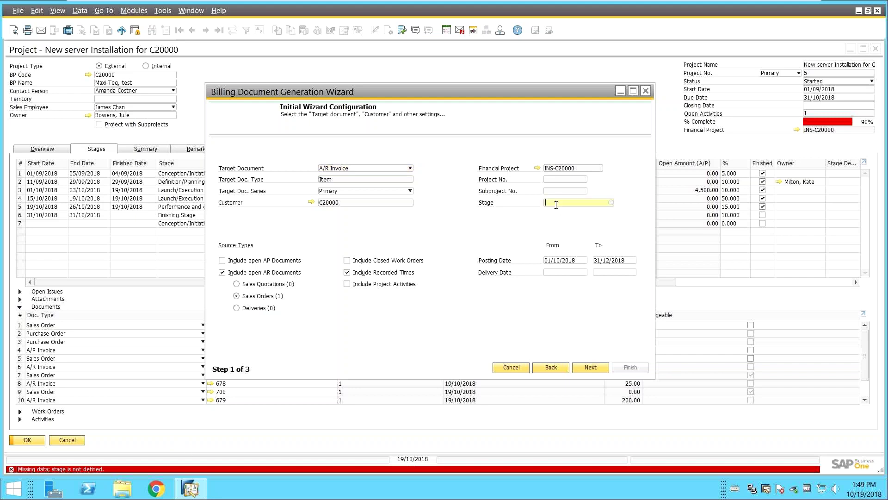
key(Tab)
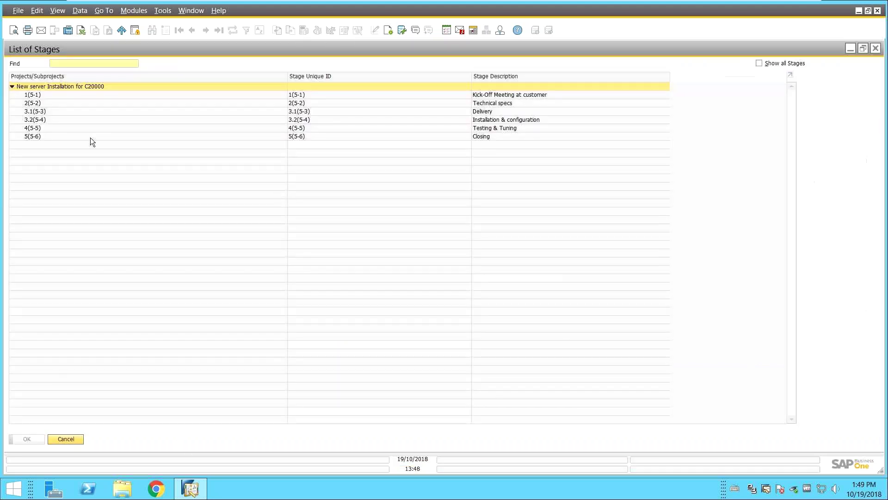
click(38, 131)
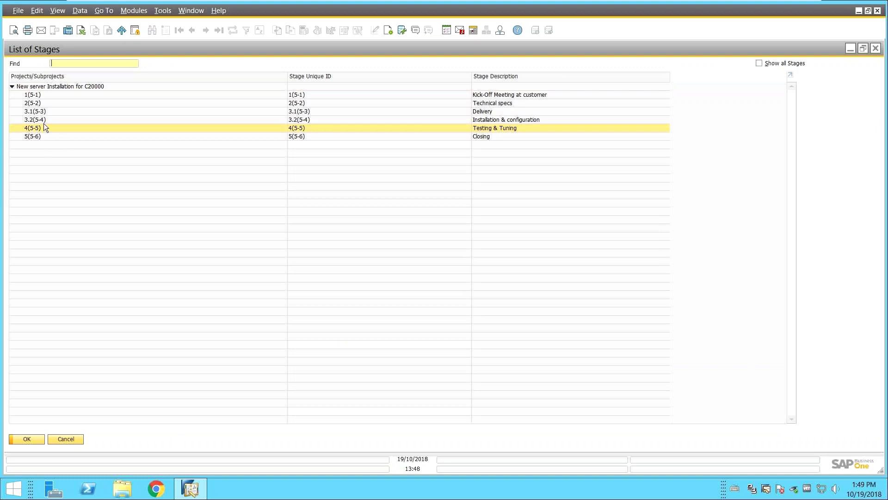
click(27, 439)
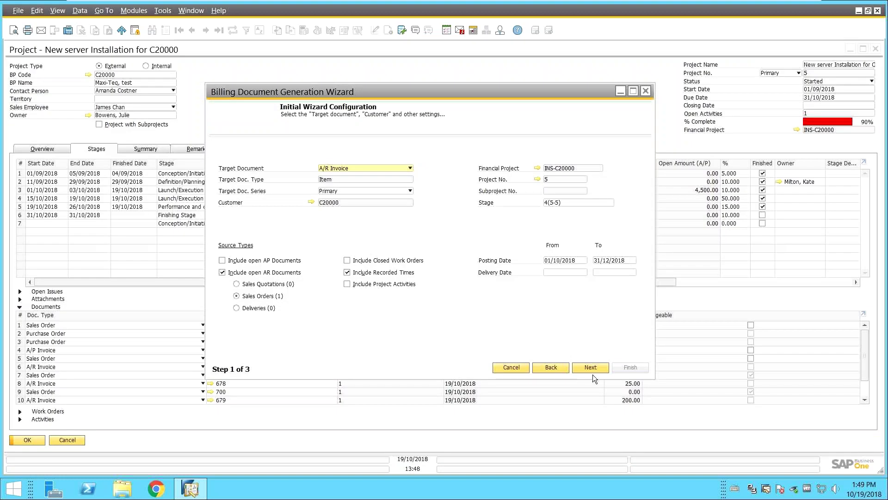
click(591, 367)
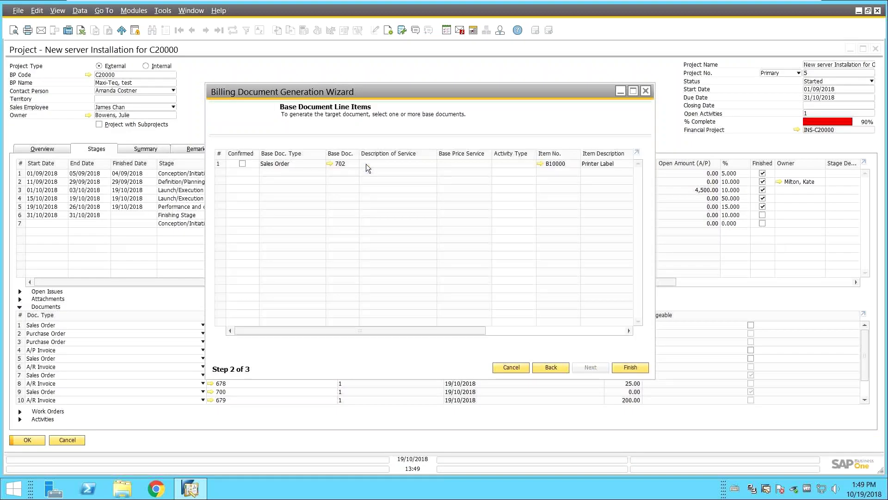
- Confirm the sales order line for Printer Label as the base document, generate the A/R invoice, and try to add it
click(242, 163)
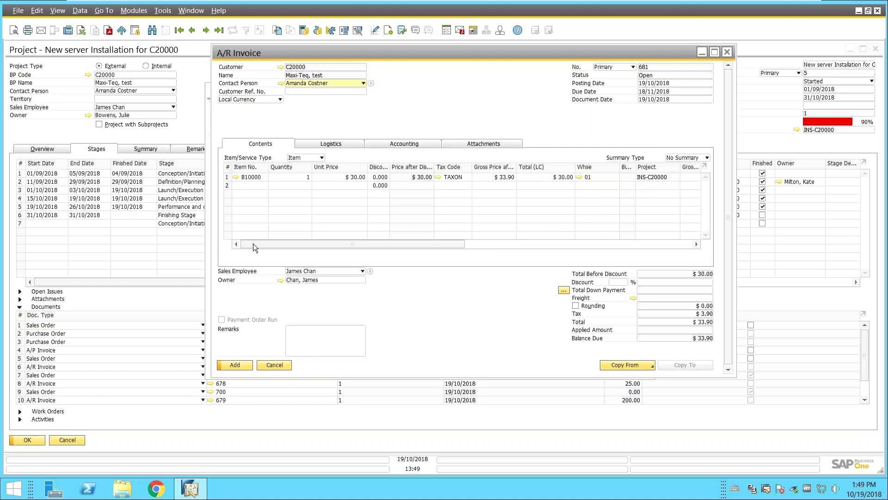
click(229, 365)
click(337, 254)
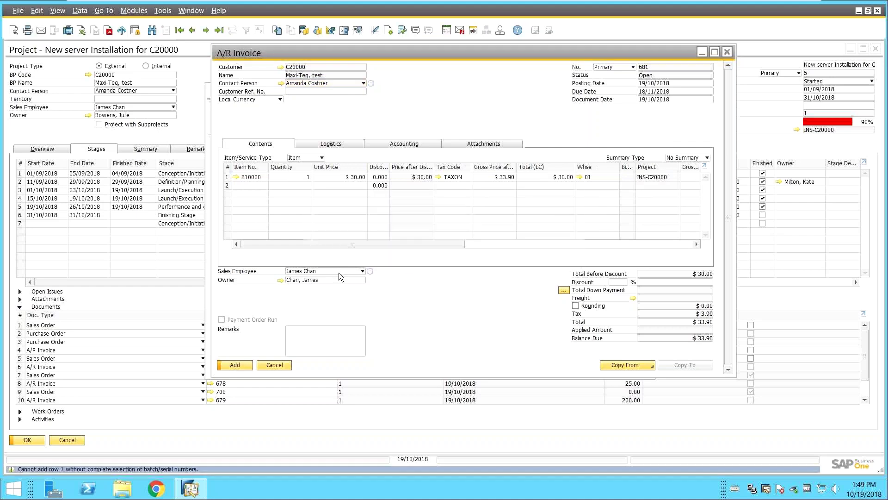
- Select batches automatically for the Printer Label item, add the A/R invoice, and close the billing wizard
click(597, 355)
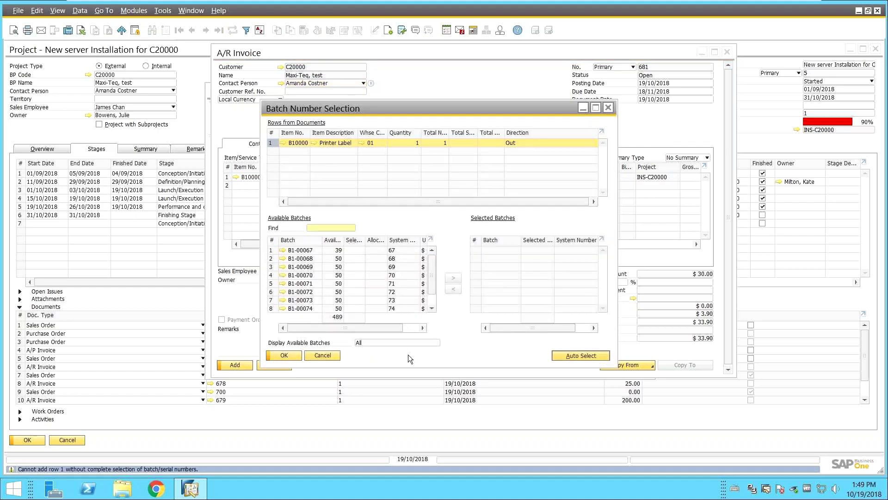
click(282, 354)
click(240, 365)
click(340, 257)
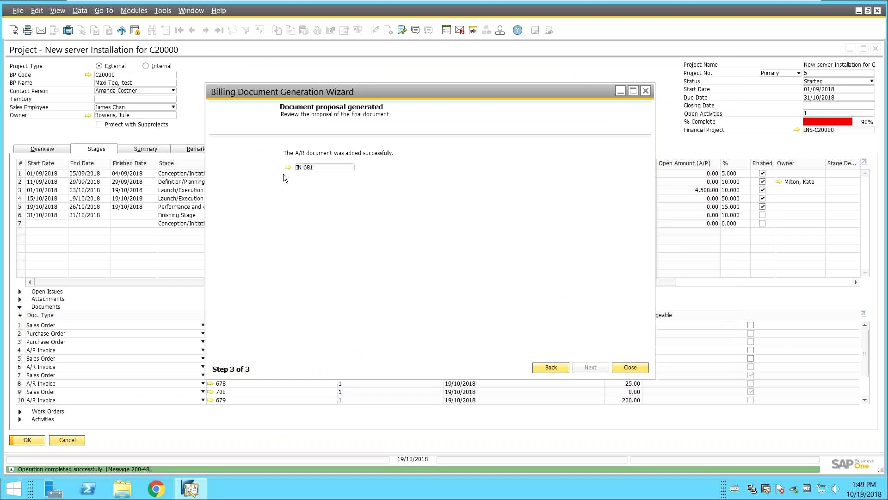
click(637, 368)
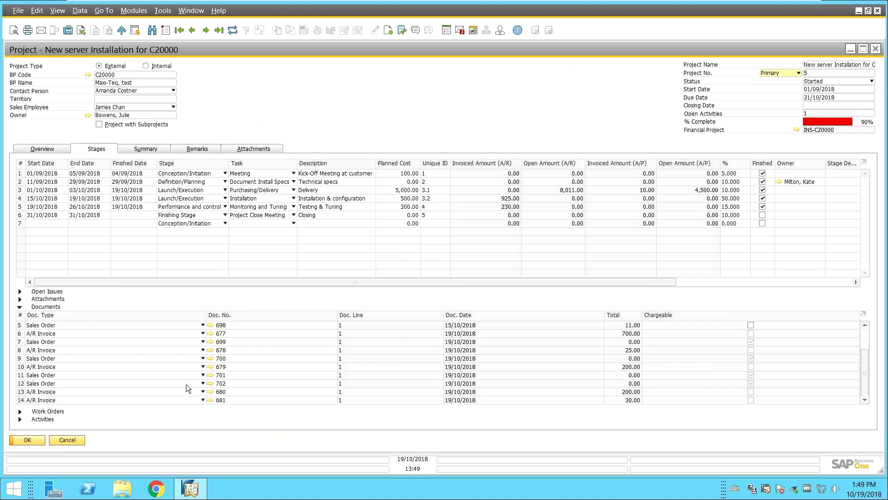
- Open the newly added A/R invoice from the project's documents and view its journal entry
click(210, 400)
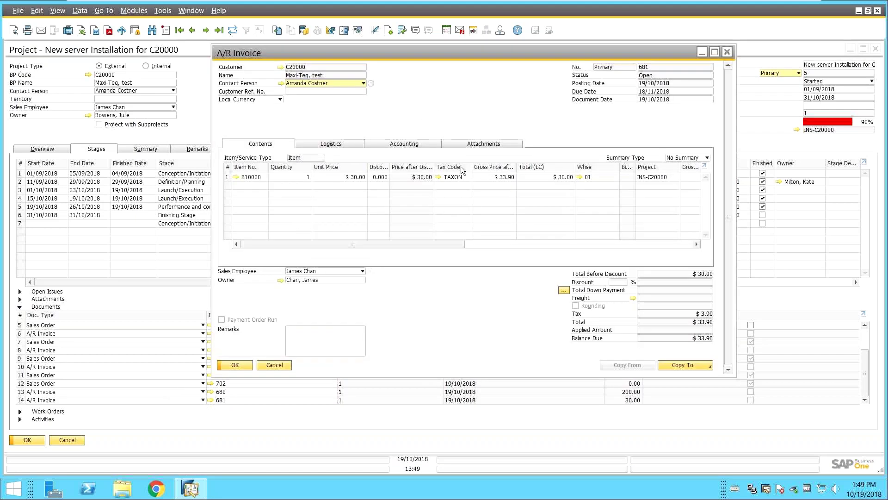
right_click(475, 304)
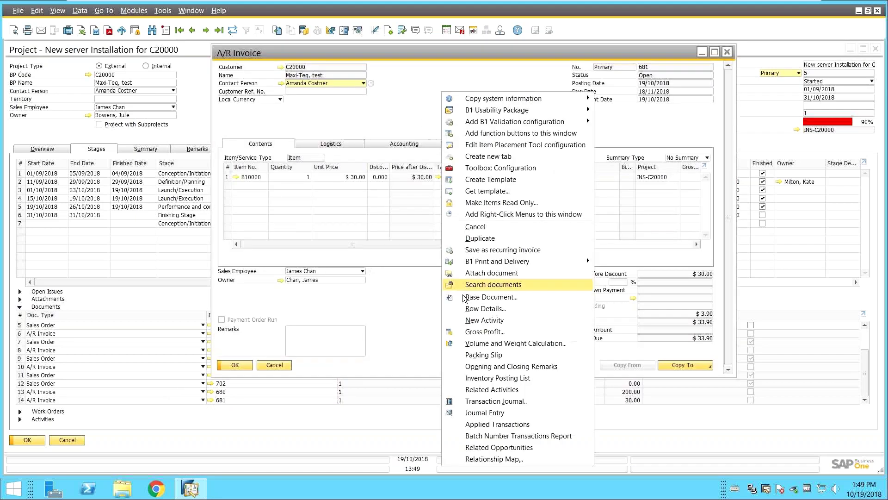
click(500, 411)
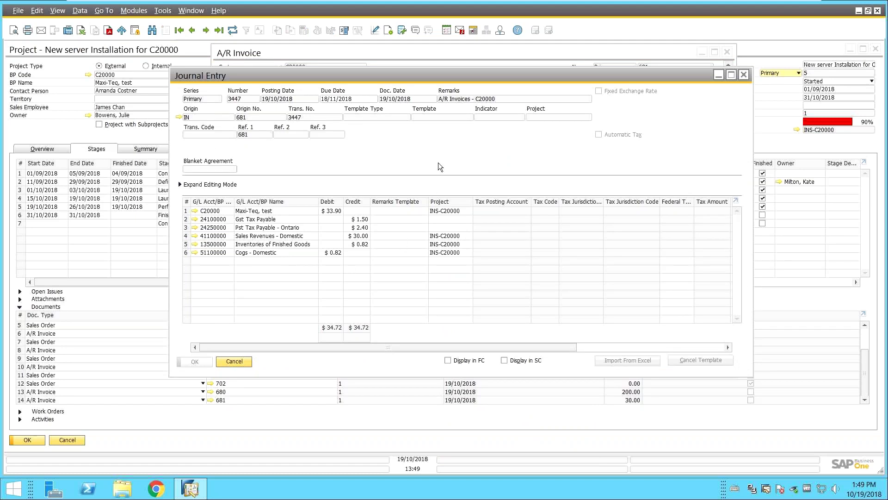
- Close the journal entry and A/R invoice, and review the project's Profit and Loss Statement
click(234, 361)
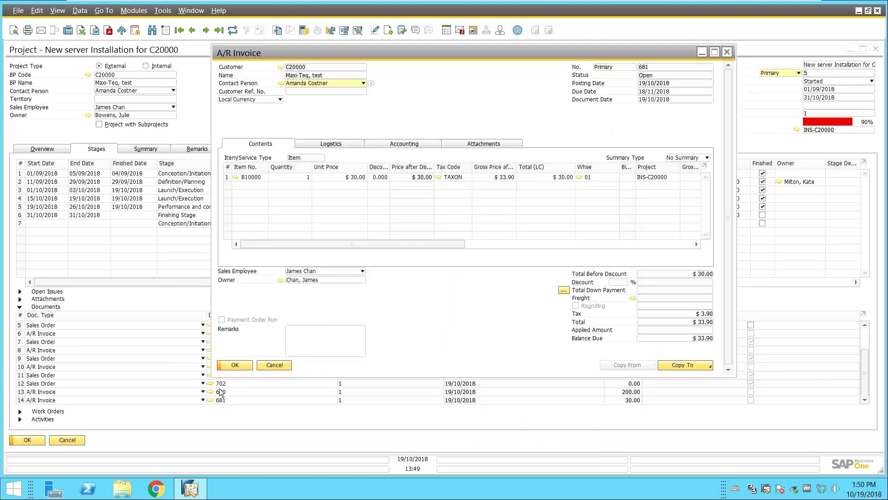
click(240, 368)
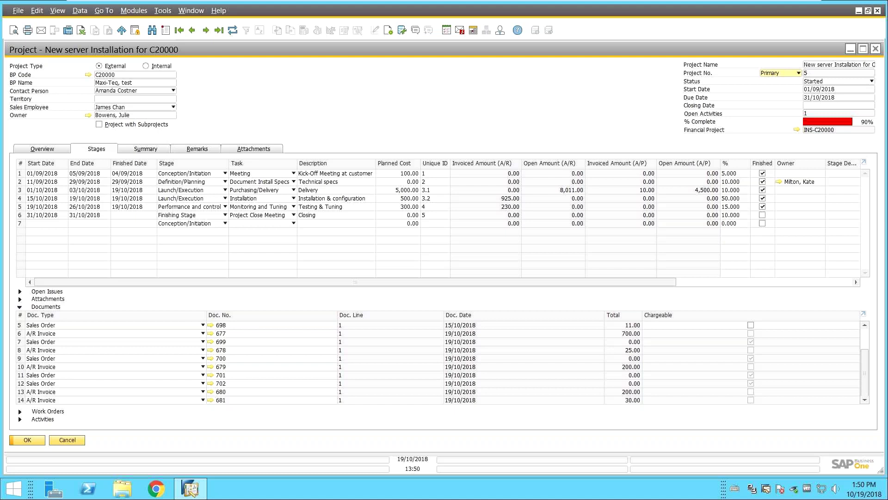
right_click(345, 98)
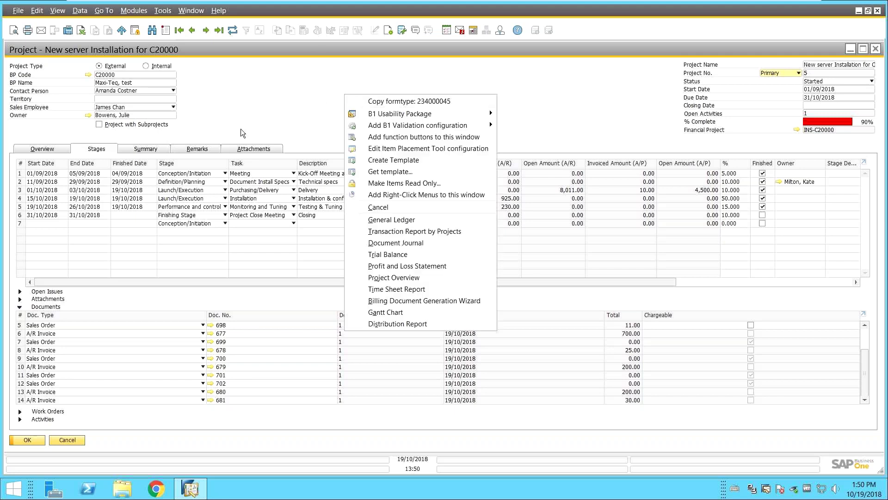
click(410, 267)
click(182, 245)
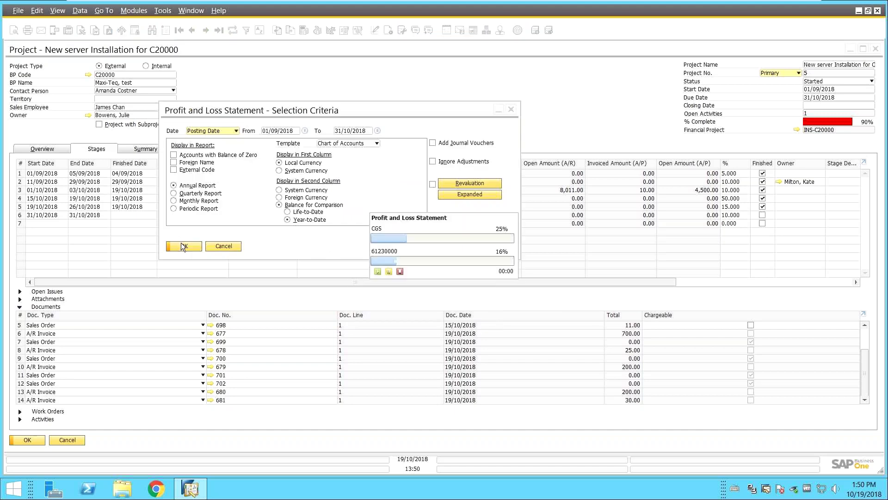
scroll(588, 278, down, 3)
scroll(532, 285, up, 3)
click(301, 327)
click(224, 245)
- Try to run the Document Journal report for the server installation project
right_click(351, 95)
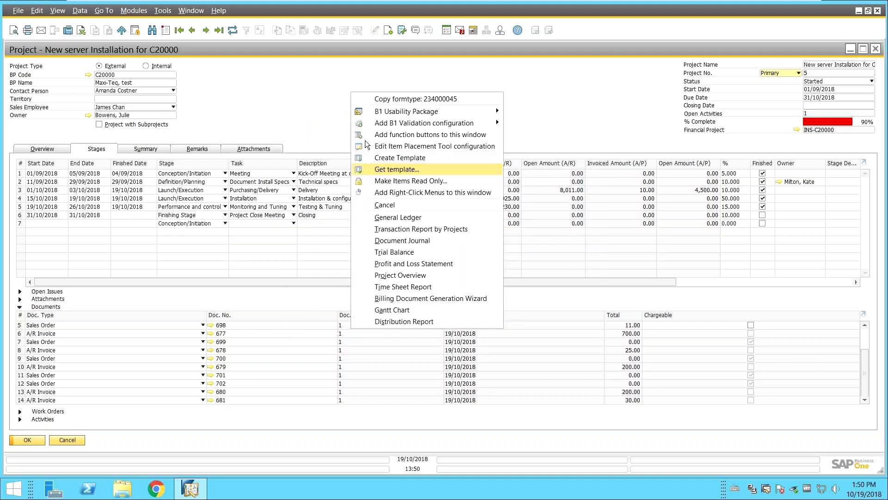
click(413, 241)
click(321, 384)
key(Escape)
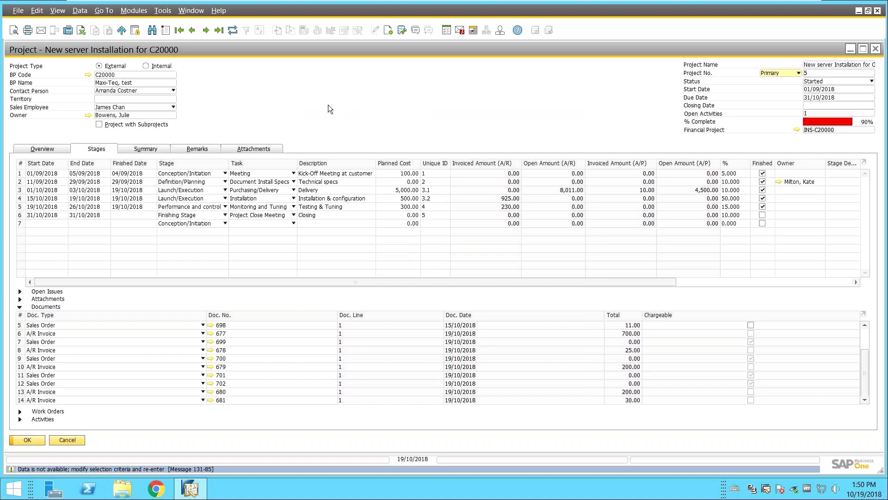
- Run the Transaction Report by Projects for the project and expand all accounts to review their individual transactions
right_click(328, 98)
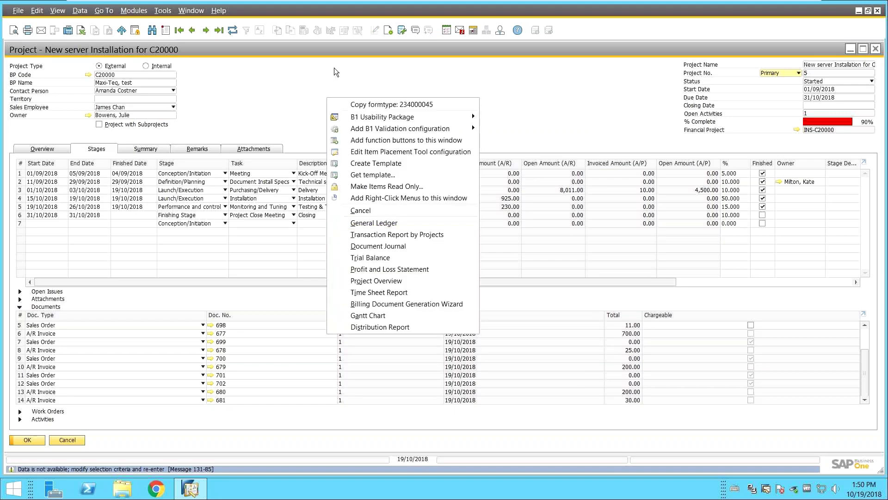
click(401, 235)
click(360, 282)
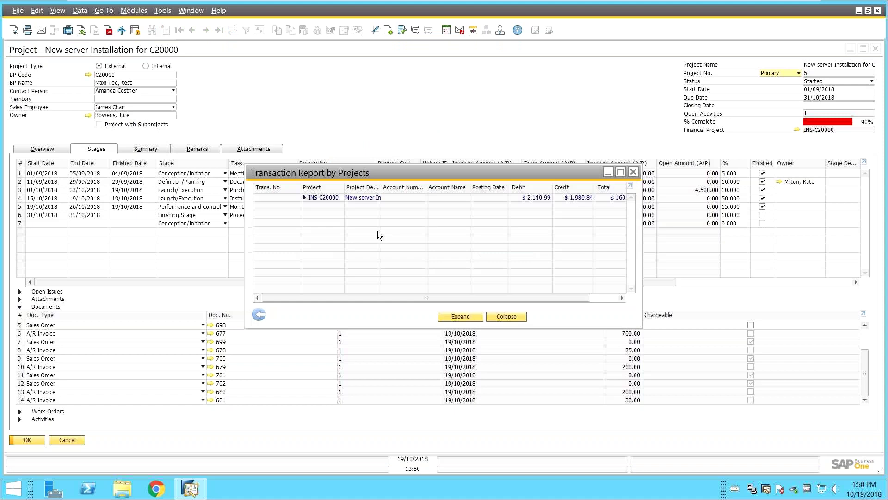
click(305, 196)
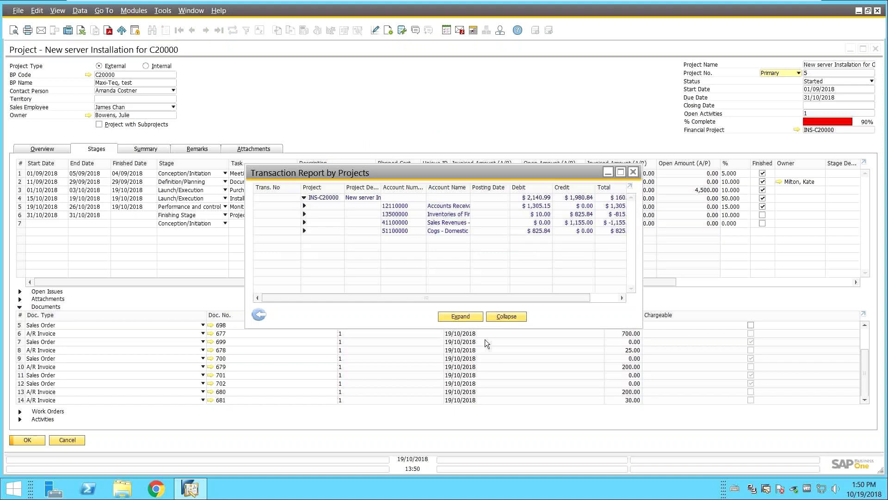
click(461, 316)
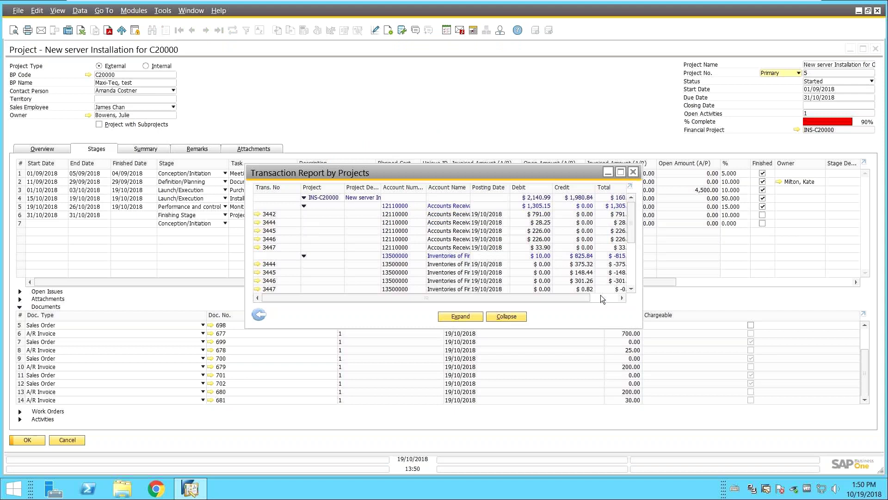
click(606, 298)
drag(641, 327, 698, 418)
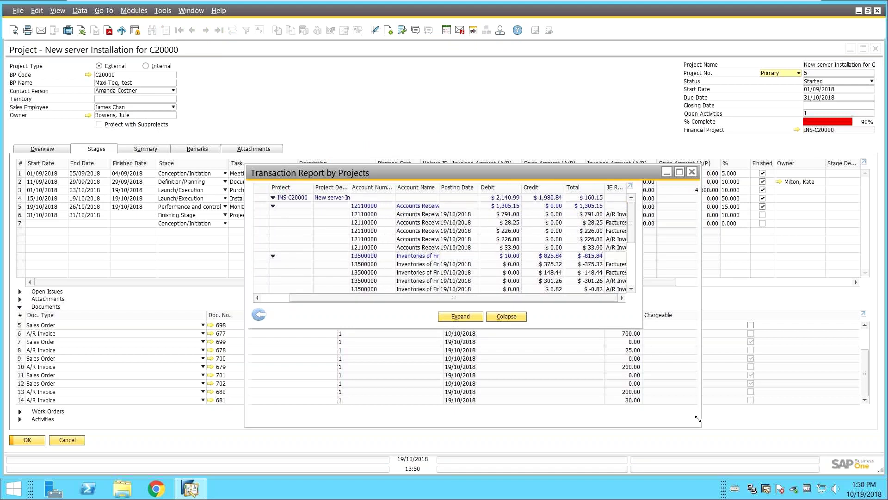
click(691, 172)
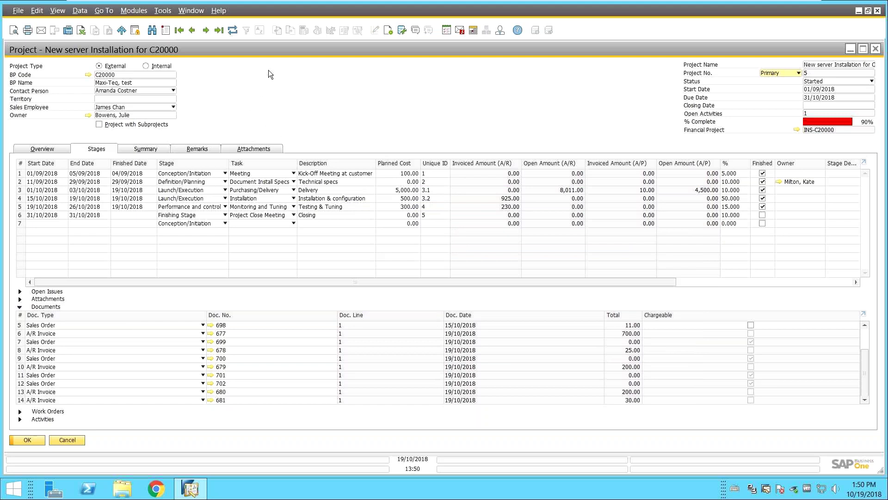
- Maximize the project window and view the project's Gantt Chart
double_click(280, 50)
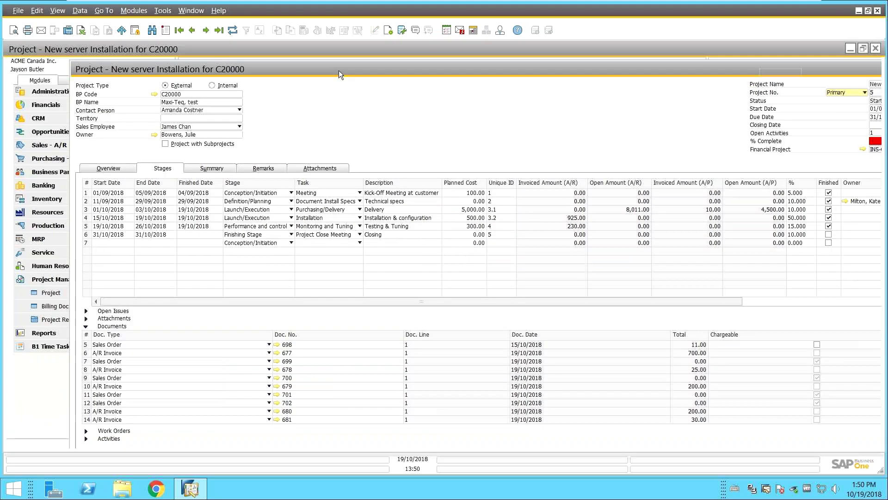
double_click(338, 70)
right_click(334, 89)
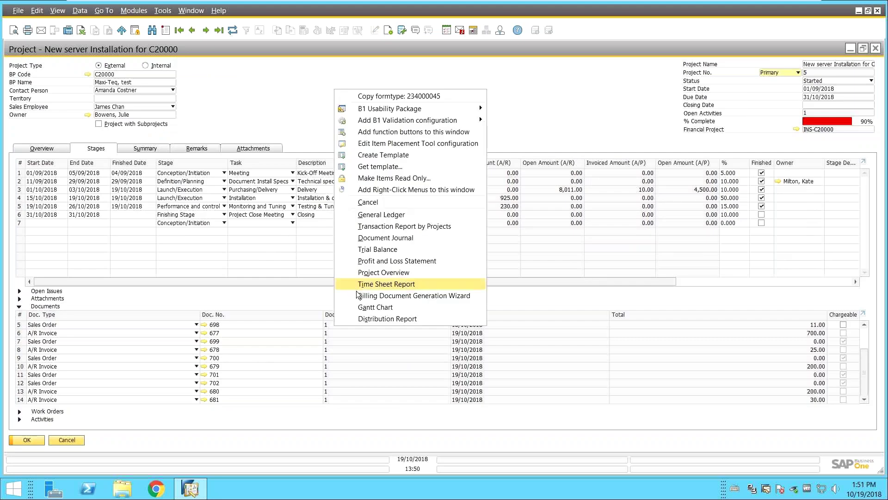
click(361, 306)
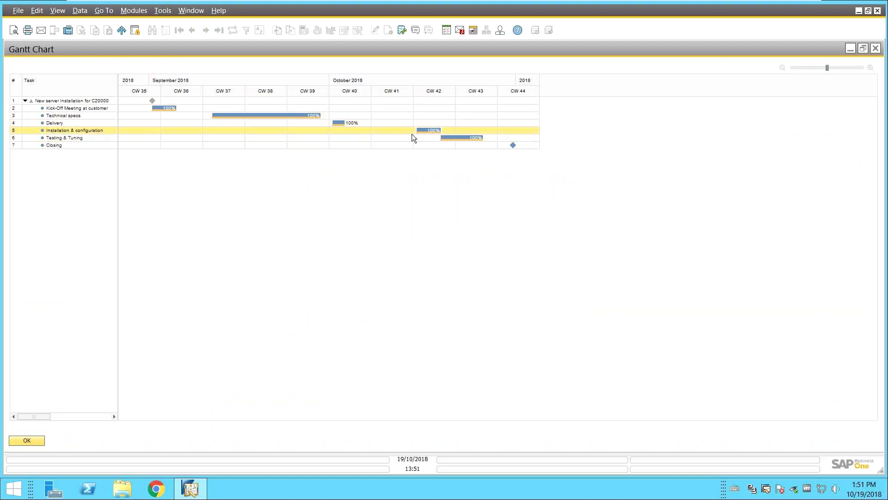
key(Escape)
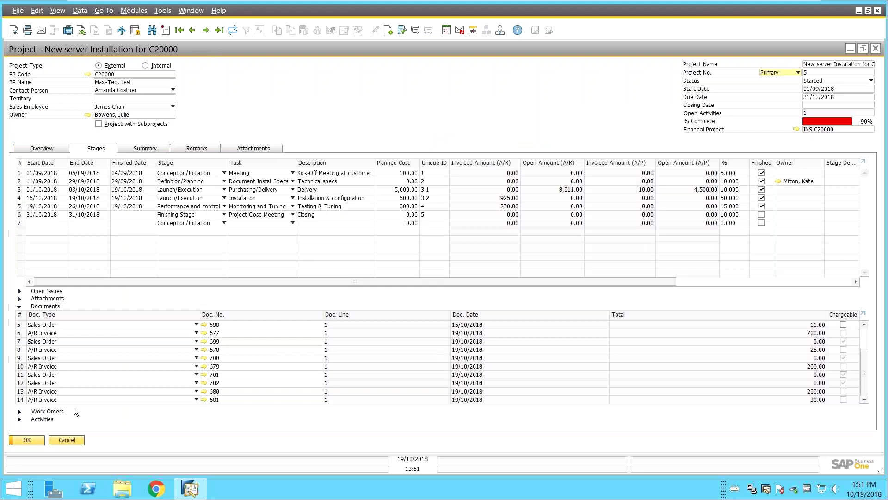
- Reopen the project from Project Management and view its Project Overview
click(26, 440)
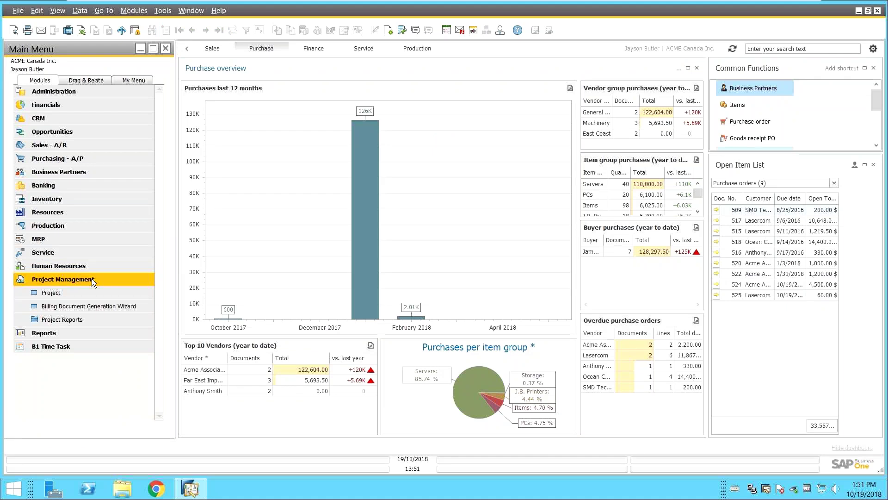
click(82, 294)
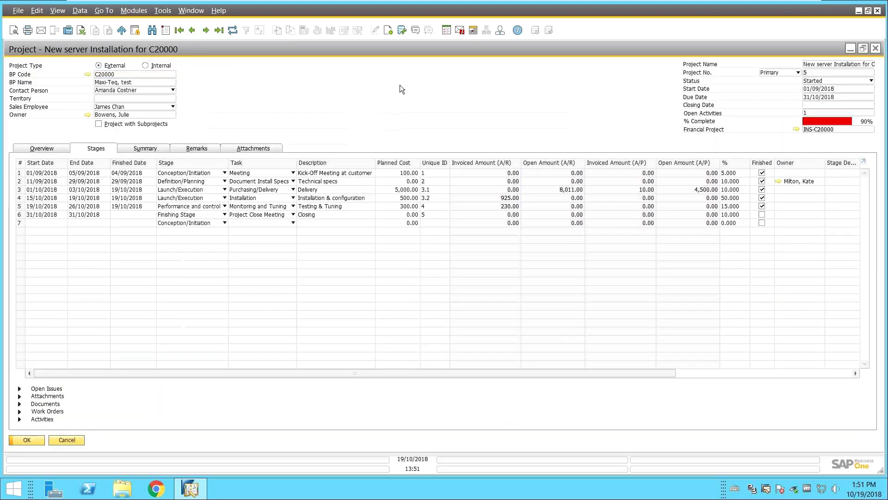
right_click(429, 98)
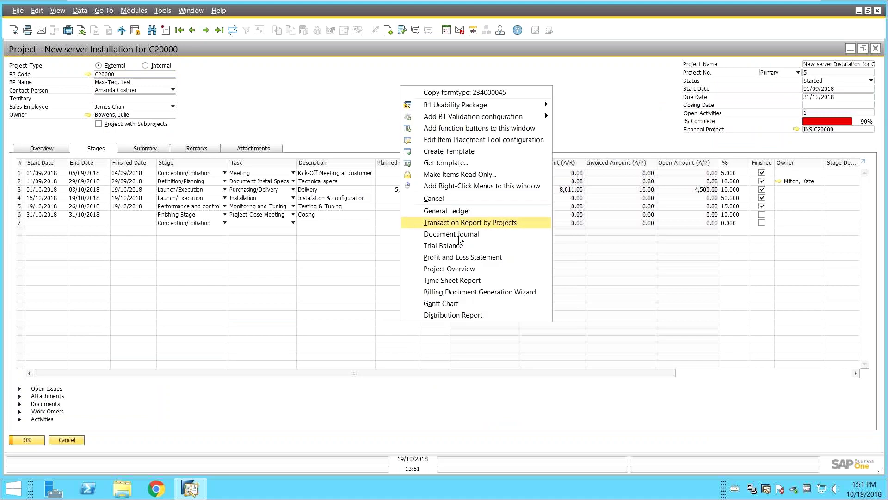
click(458, 268)
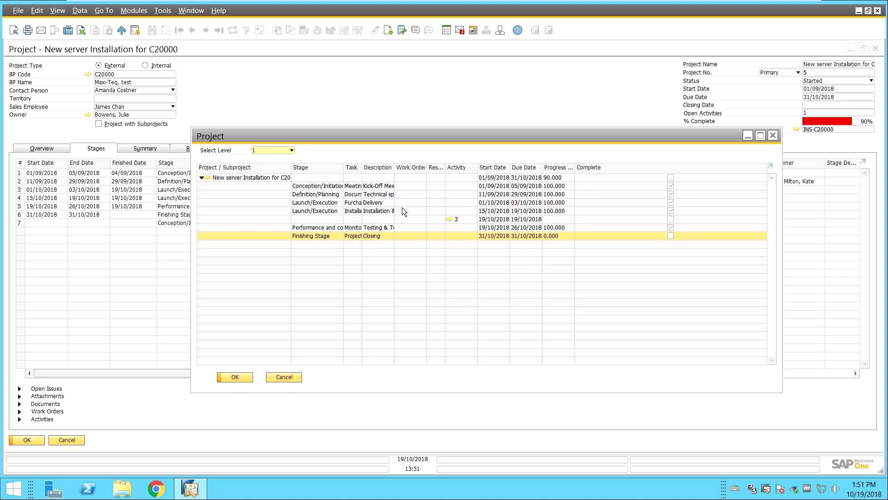
key(Escape)
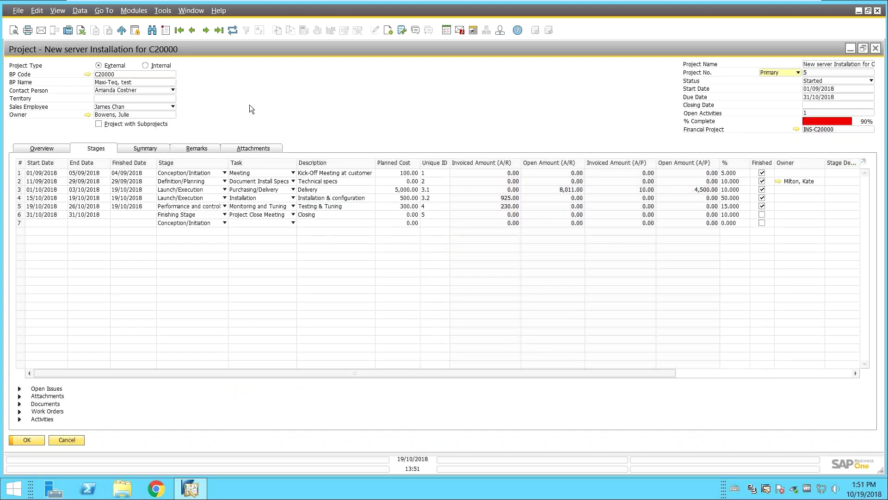
- Start a new Human Resources time sheet of type Employee and select the employee from the Purchase department
drag(216, 50, 479, 74)
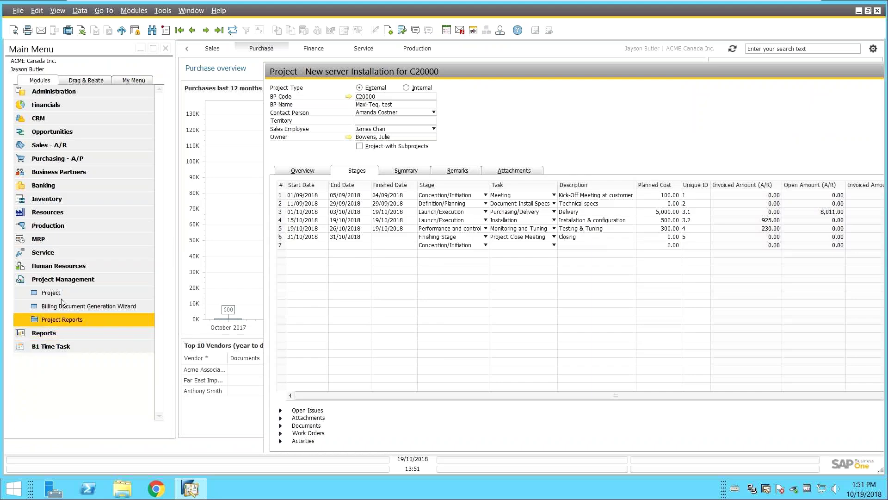
click(62, 267)
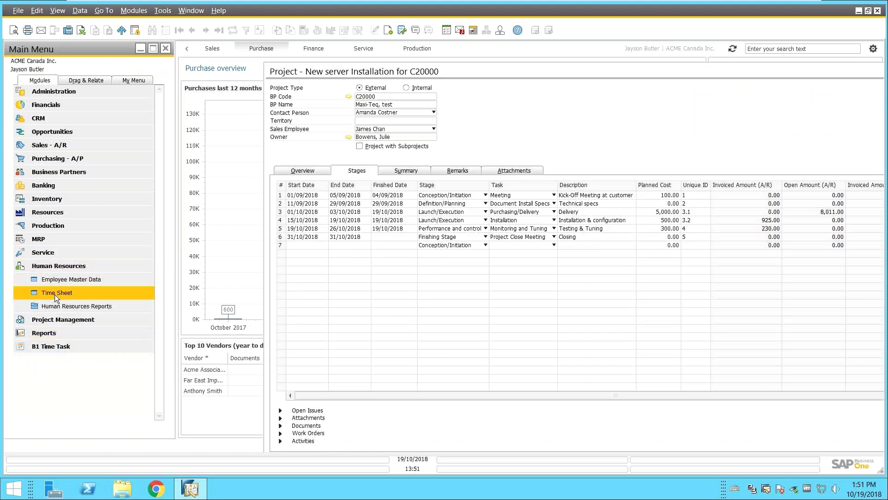
click(55, 293)
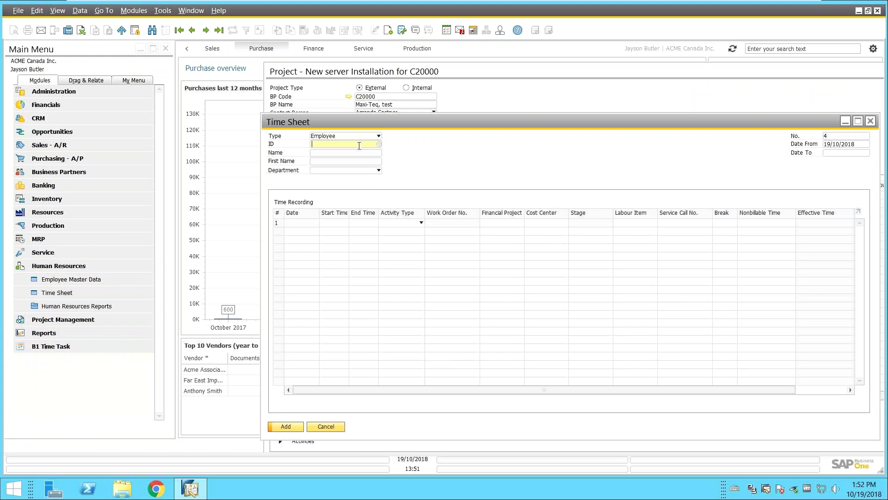
key(Tab)
double_click(361, 239)
drag(393, 124, 308, 127)
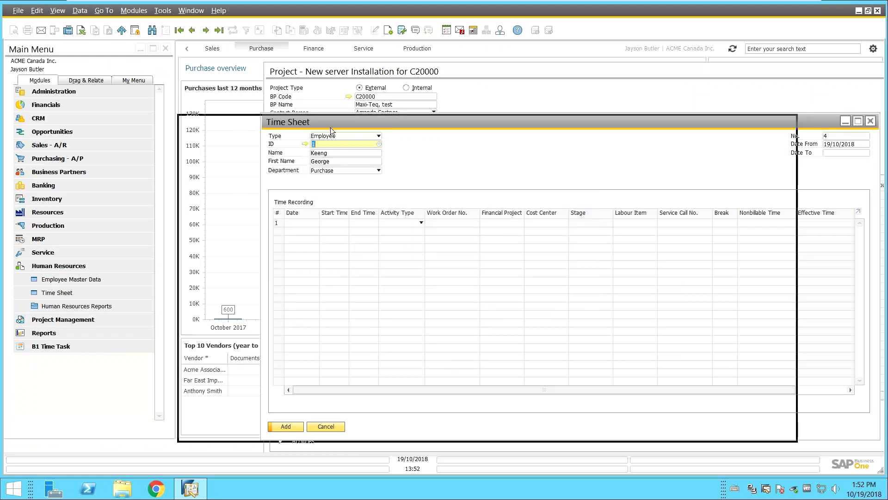
- Record a time sheet line dated 19/10/2018 from 08:00 to 12:00 with activity type Installation
click(220, 224)
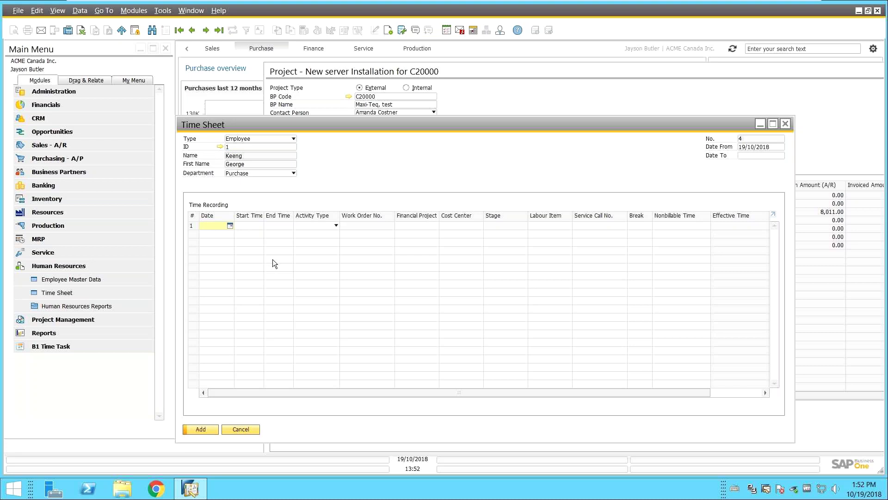
key(Tab)
text(08:)
key(Tab)
click(249, 226)
text(08:00)
key(Tab)
text(12:00)
key(Tab)
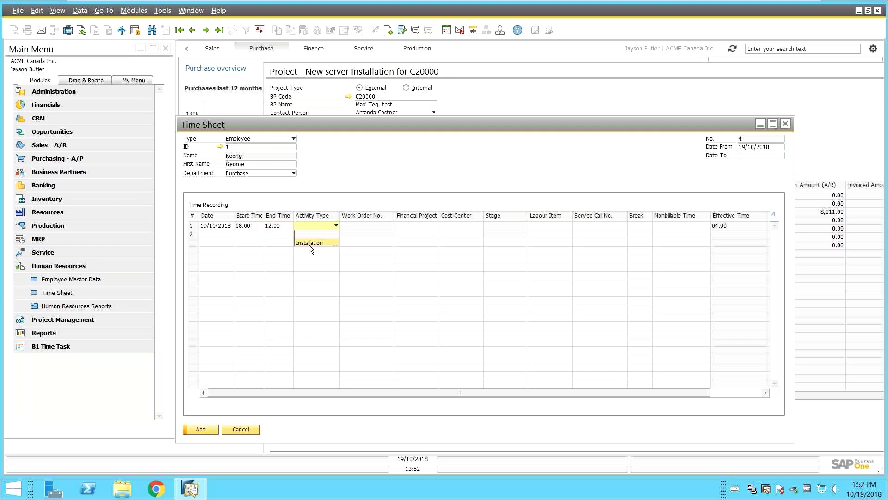
click(309, 243)
- Assign the time sheet line to financial project INS-C20000
click(419, 226)
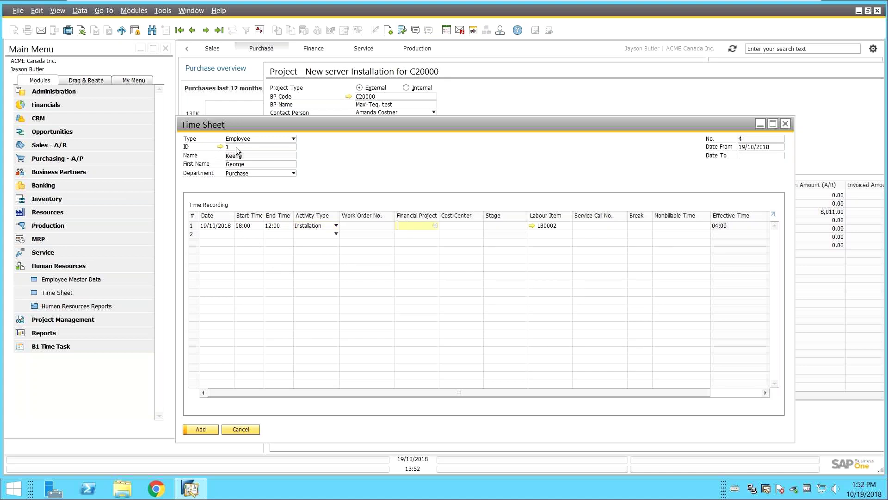
key(Tab)
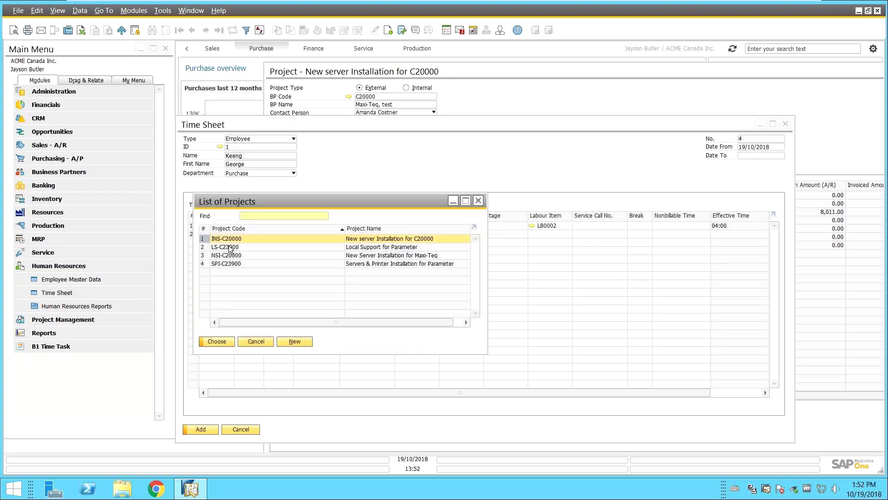
double_click(224, 239)
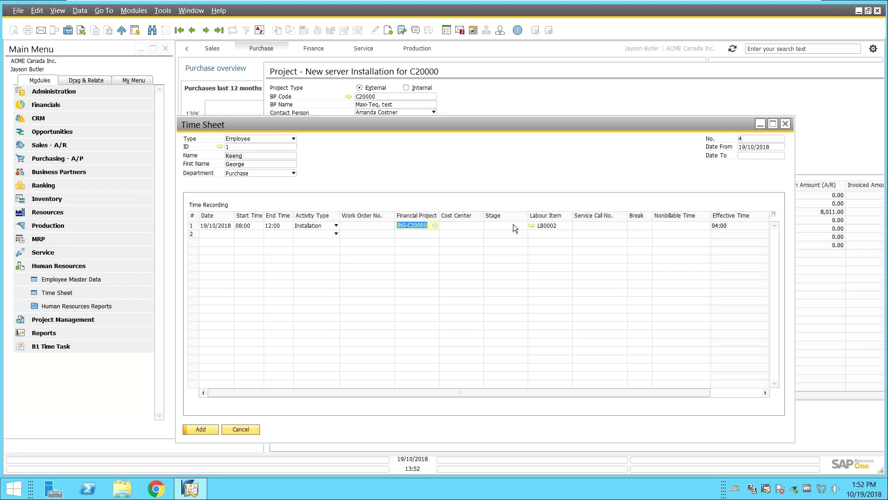
- Set the line's stage to 3.2(5-4) Installation & configuration, add the time sheet, and return to the maximized project window
click(546, 229)
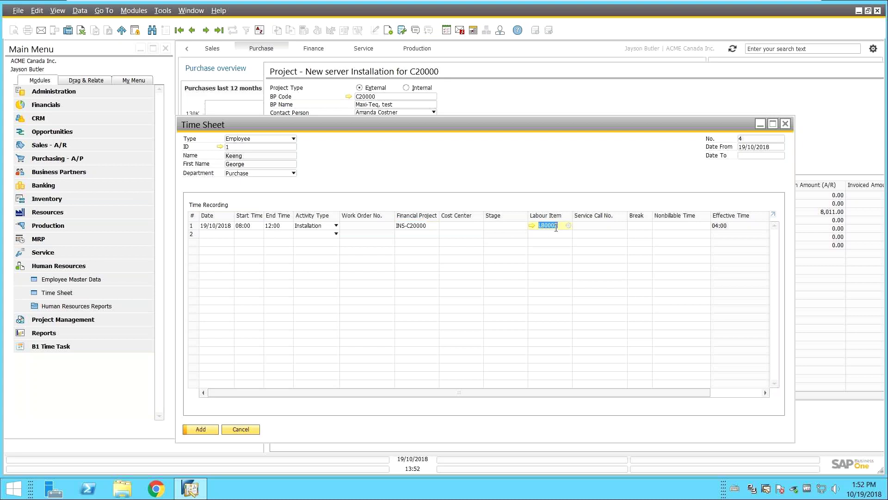
click(499, 226)
key(Tab)
click(46, 119)
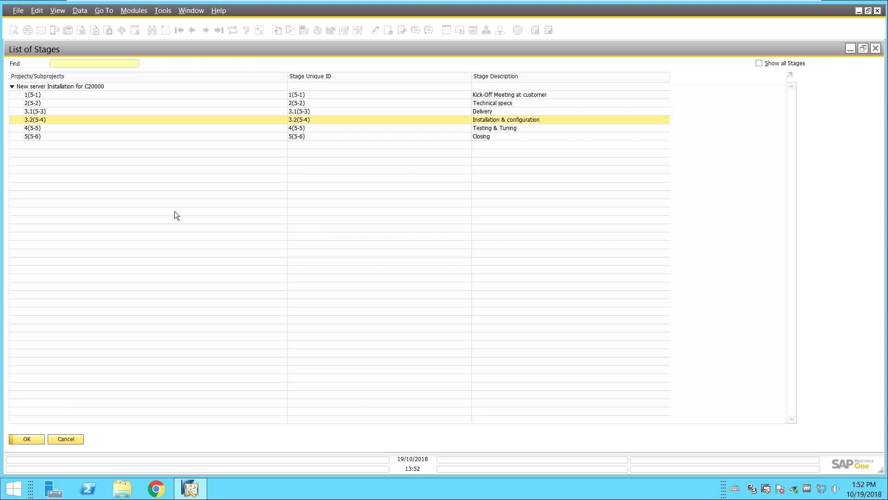
click(26, 439)
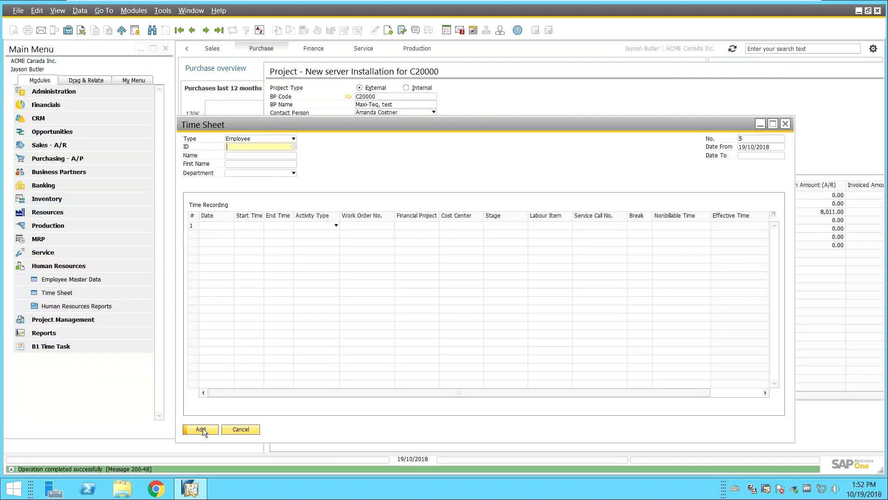
click(237, 428)
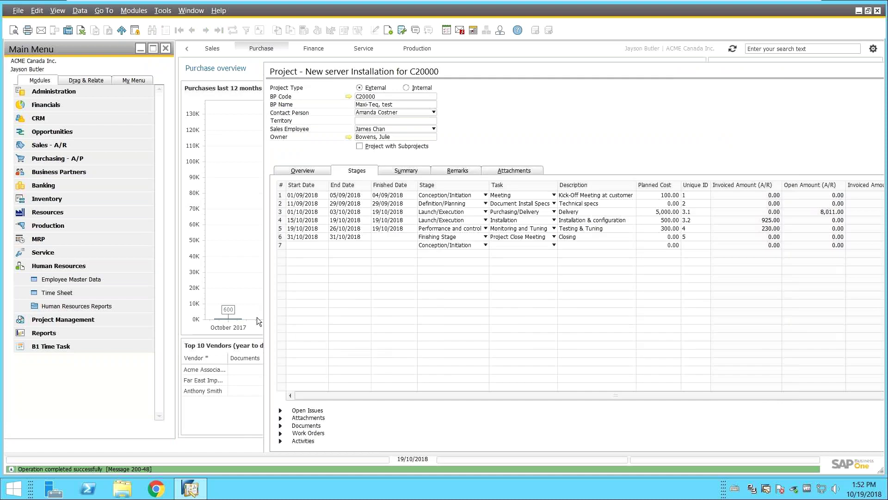
double_click(468, 71)
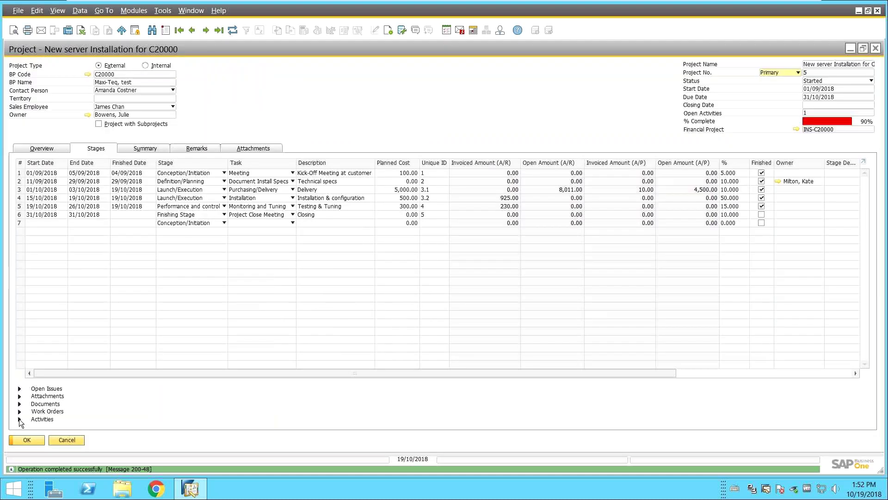
- Review the work orders, documents, attachments and open issues linked to the project's stages
click(18, 411)
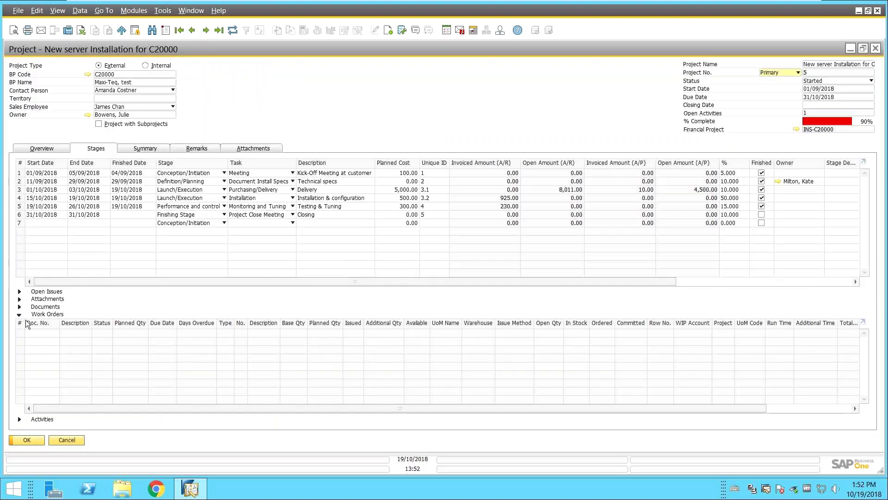
click(19, 306)
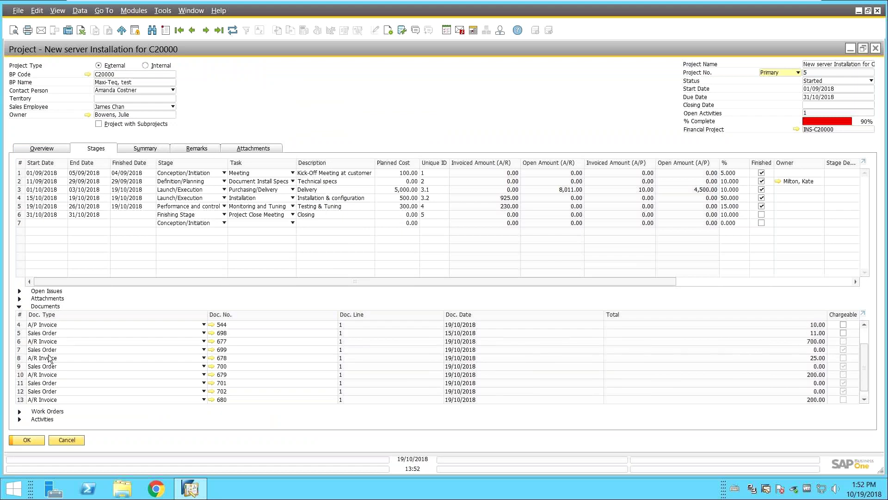
click(19, 298)
click(19, 291)
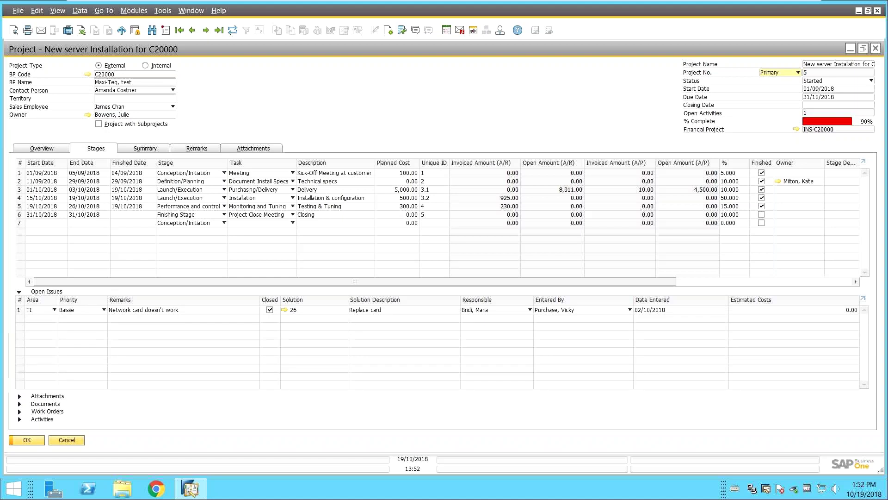
- Run the Time Sheet Report for project 5, then close the report, its selection criteria and the project window
right_click(281, 109)
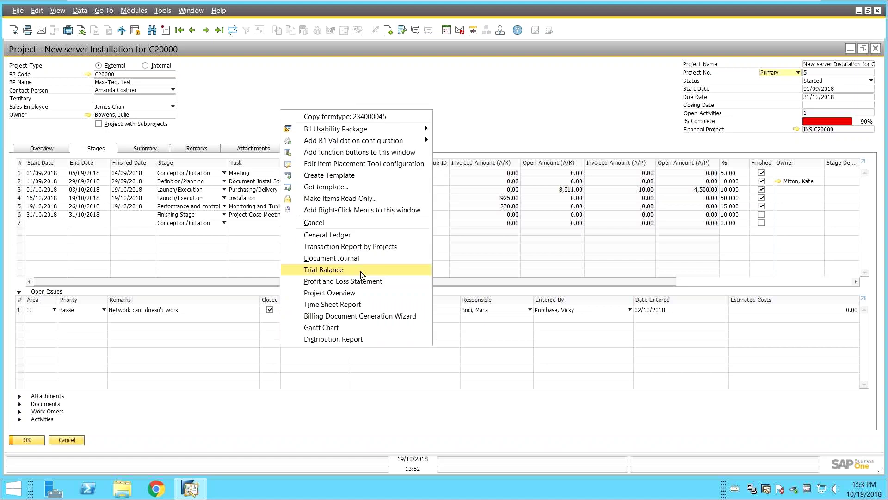
click(351, 304)
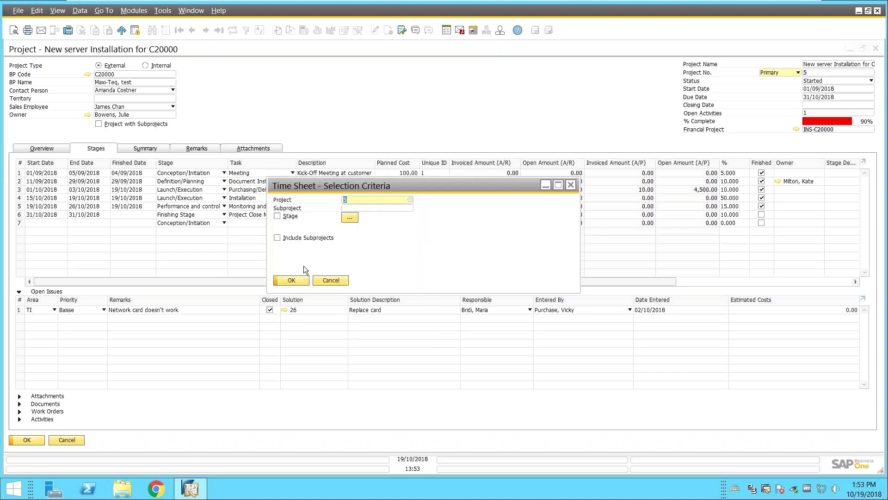
click(292, 280)
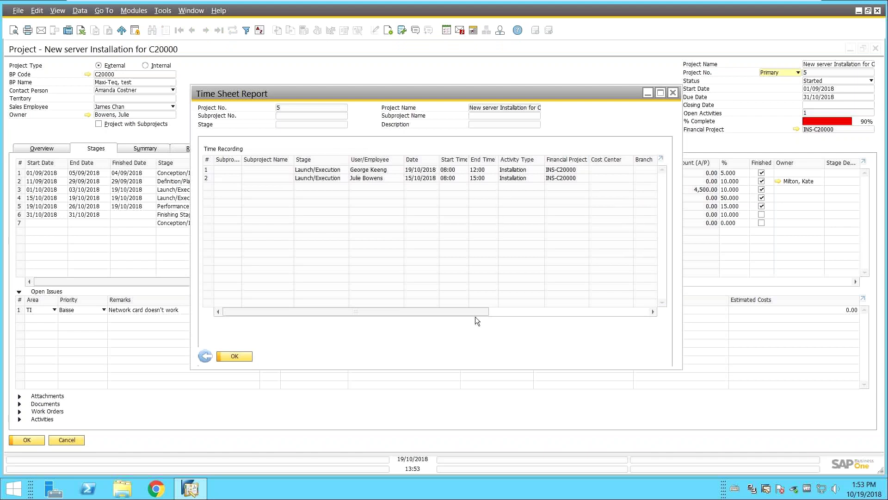
key(Escape)
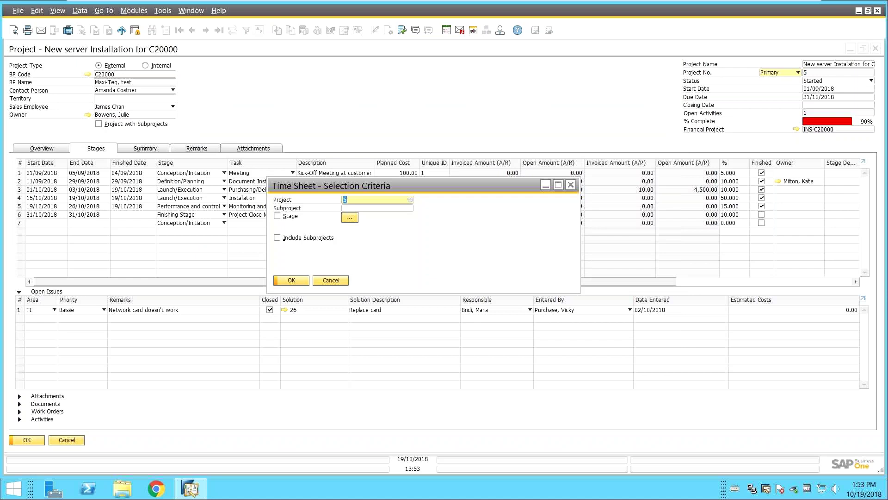
click(330, 280)
double_click(242, 46)
key(Escape)
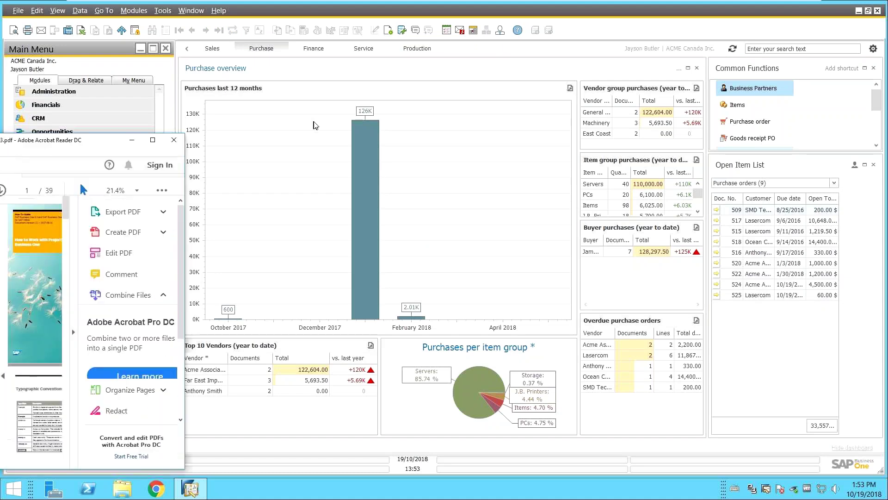
- Switch to Adobe Acrobat Reader and skim the project management how-to guide from its cover to the Defining Stages section
double_click(318, 134)
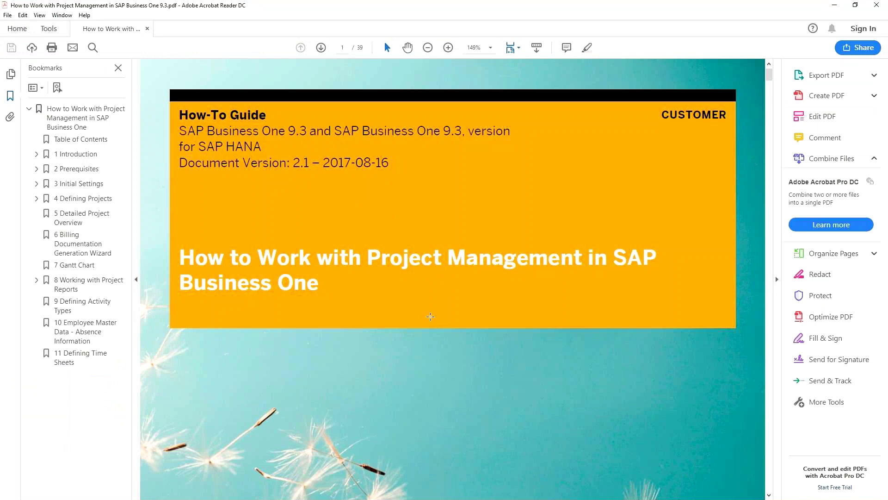
scroll(427, 309, down, 10)
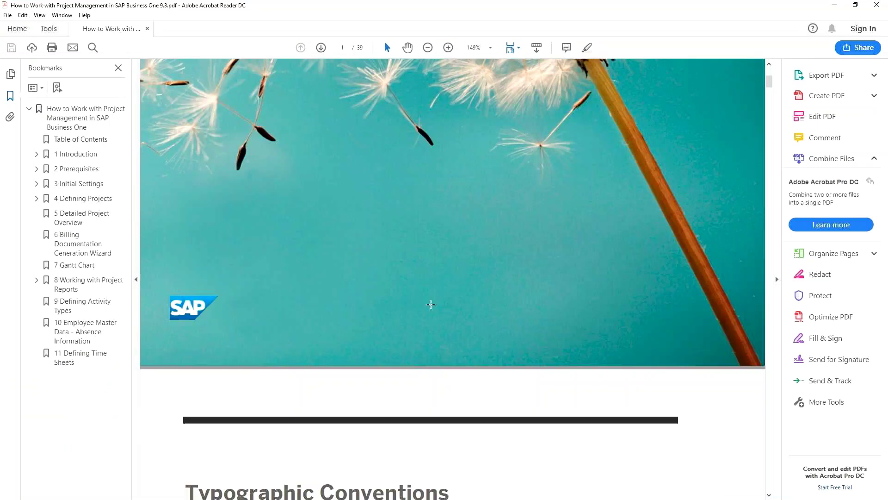
scroll(430, 304, down, 10)
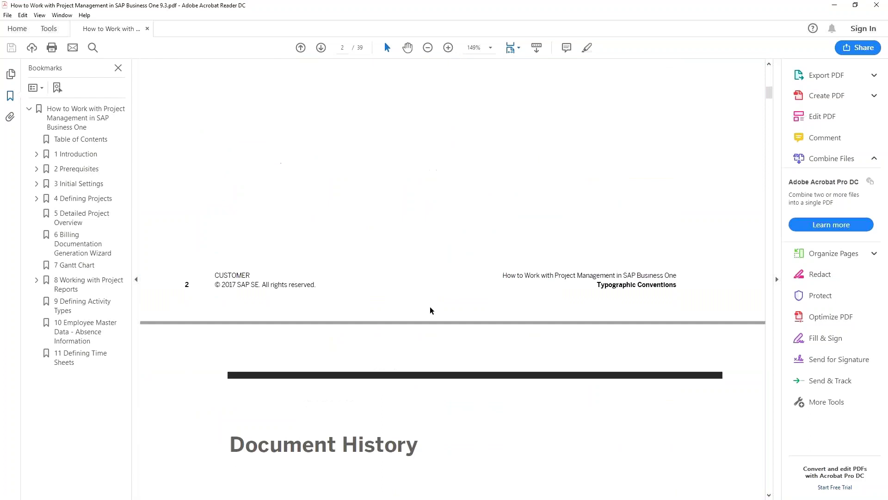
scroll(430, 307, down, 10)
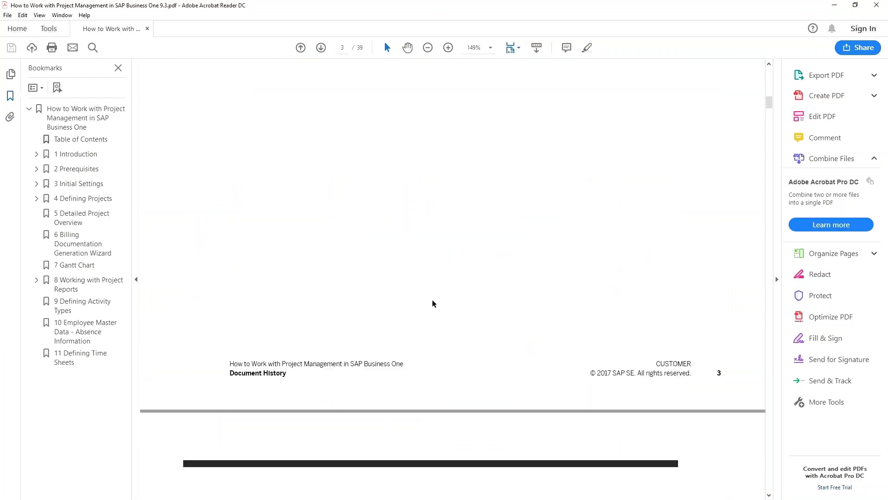
scroll(413, 275, down, 12)
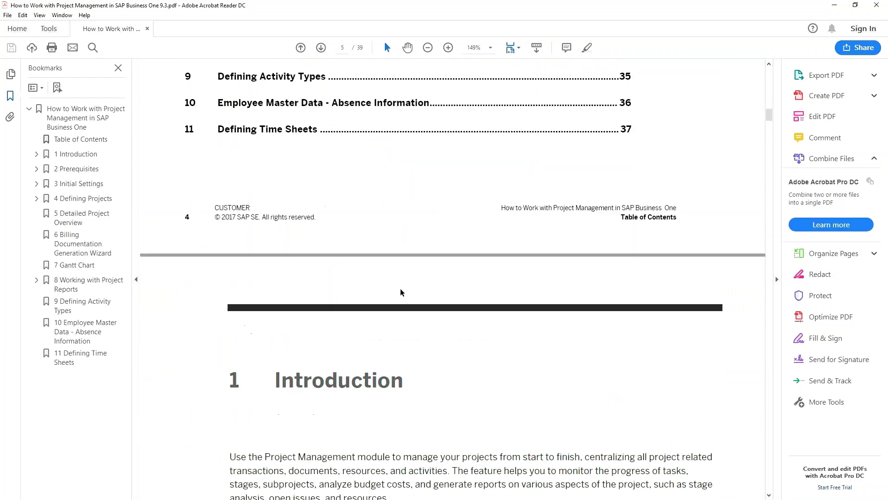
scroll(398, 293, down, 8)
scroll(481, 154, up, 2)
scroll(417, 208, down, 5)
scroll(360, 250, down, 6)
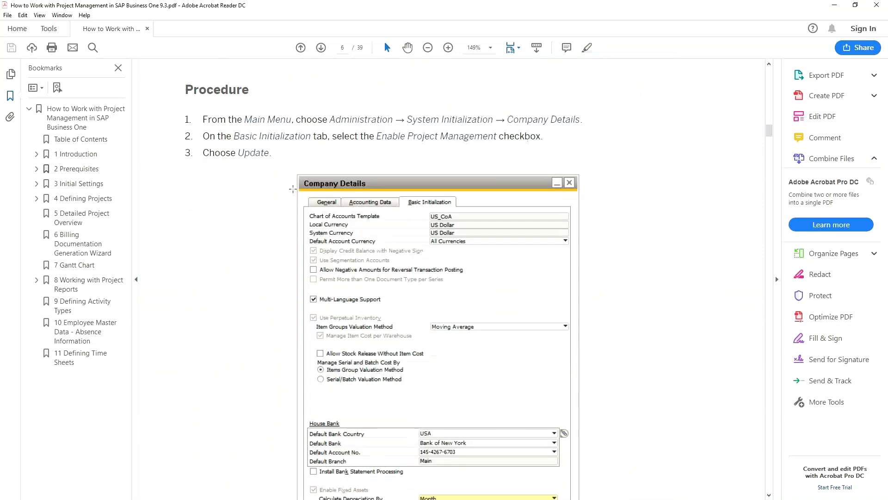
scroll(354, 281, down, 8)
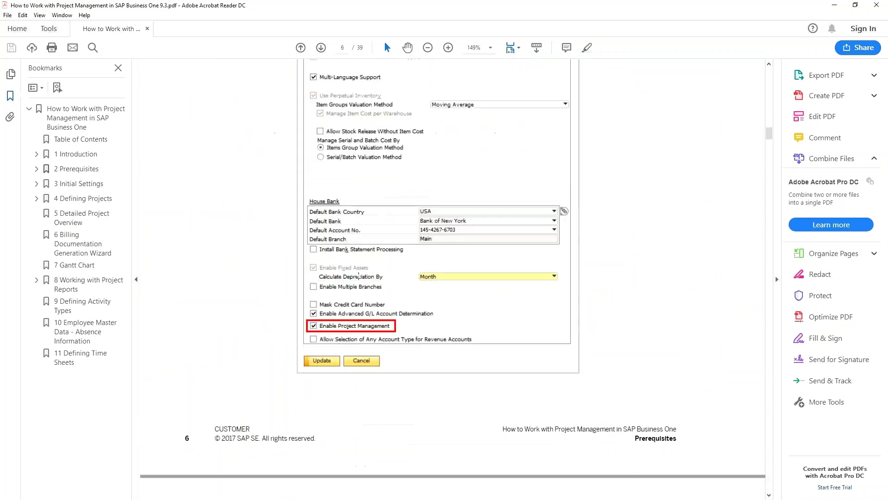
scroll(356, 278, down, 8)
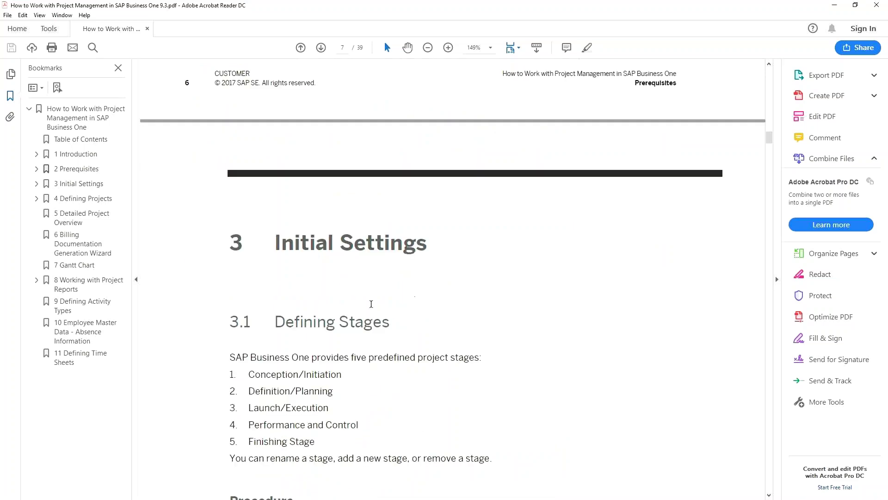
scroll(389, 327, down, 7)
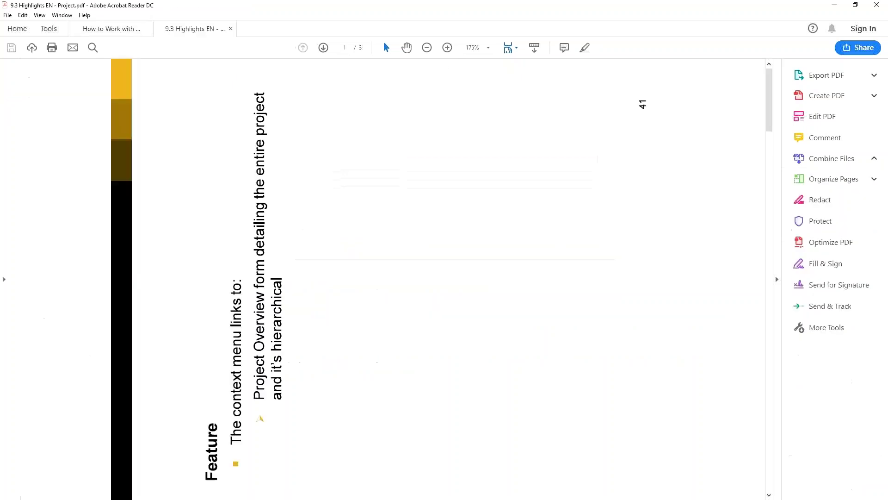
- Rotate the 9.3 Highlights EN - Project PDF clockwise and view the Project Management (1/3) slide upright
right_click(371, 253)
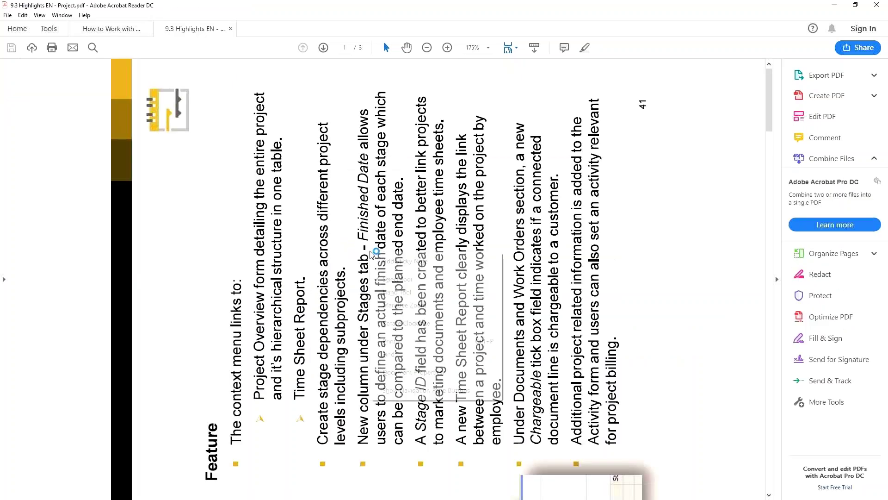
click(395, 323)
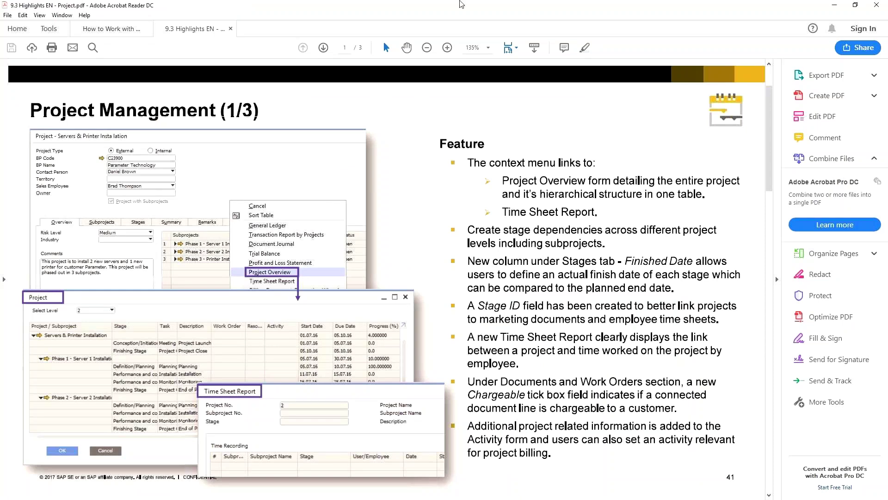
drag(461, 5, 458, 102)
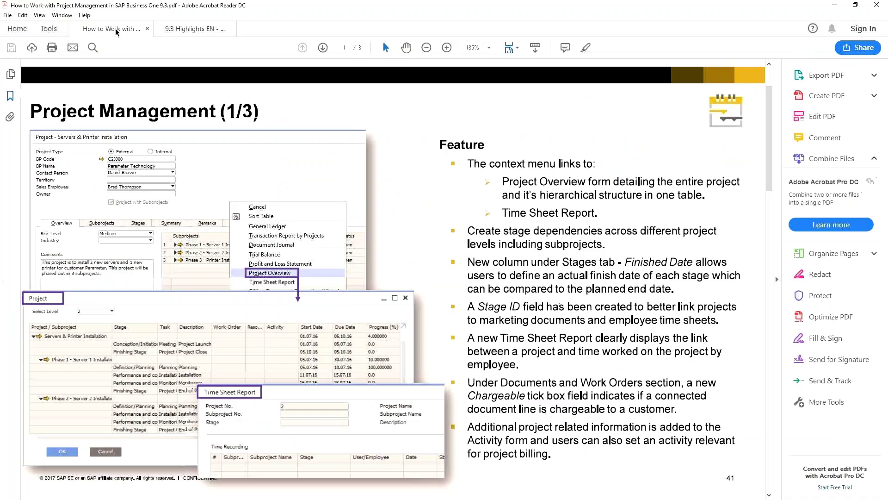
- Show the how-to guide and the 9.3 Highlights PDF alternately, ending on the highlights slide
click(115, 29)
scroll(451, 277, up, 3)
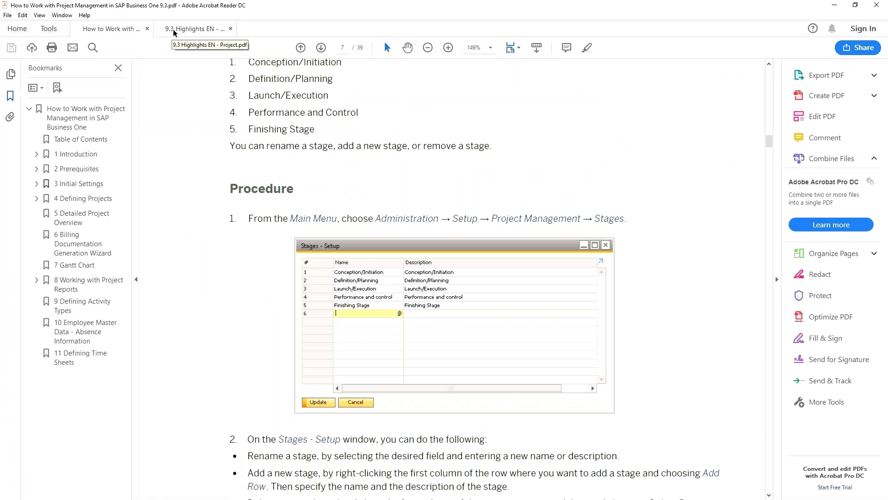
click(174, 29)
click(108, 29)
click(185, 28)
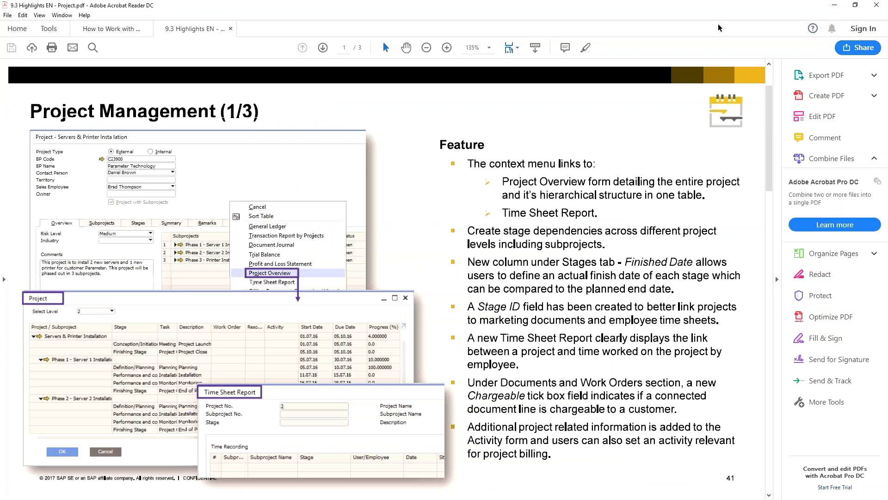
click(111, 28)
click(178, 30)
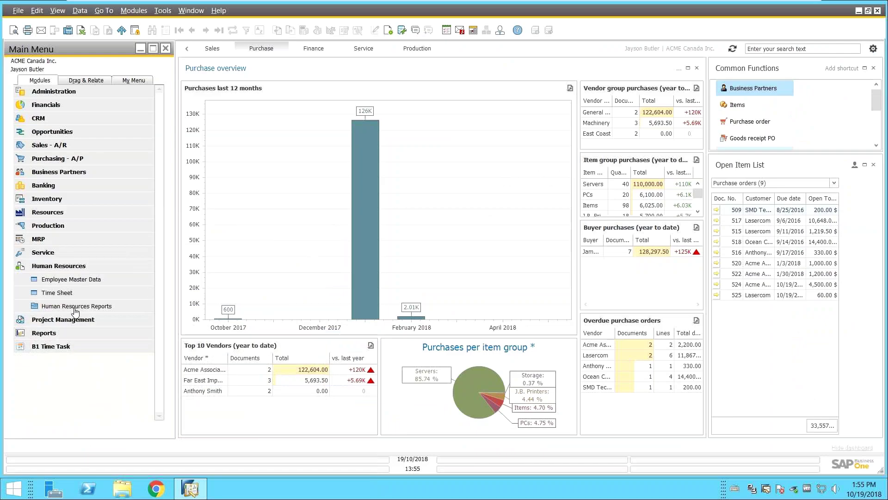
- Switch to SAP Business One, run the Stage Analysis project report with its preset criteria, and close it
click(72, 318)
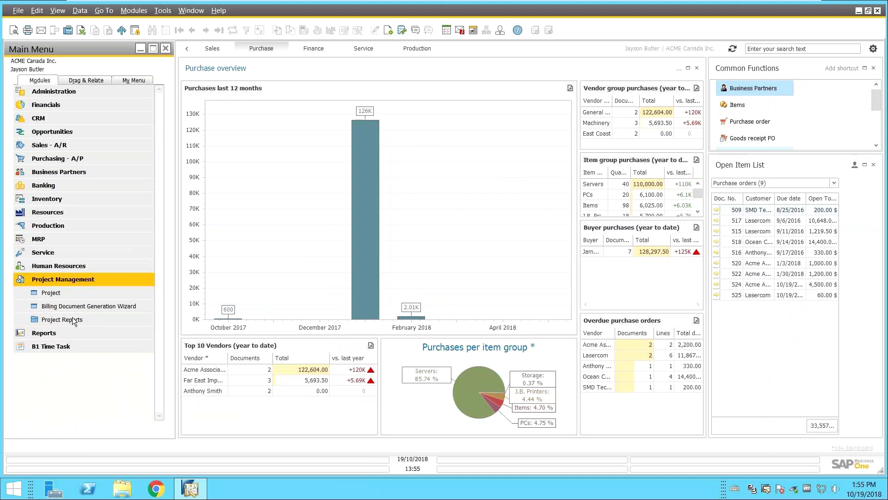
click(79, 296)
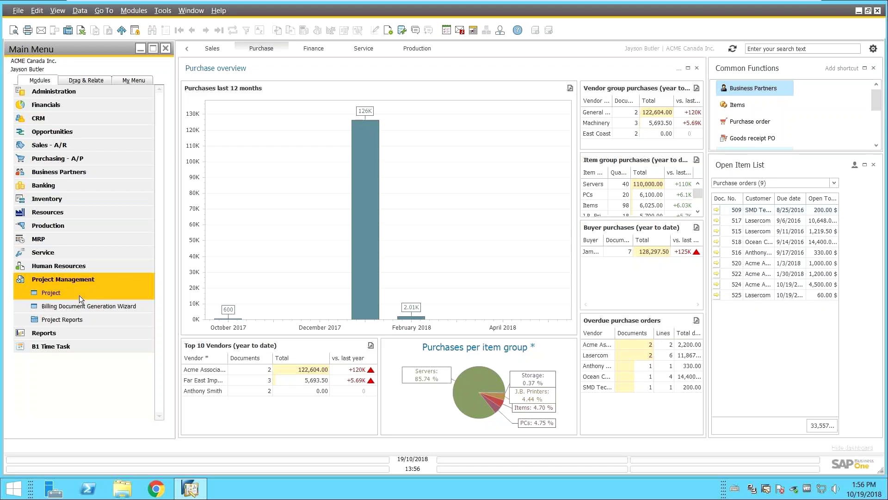
click(66, 320)
click(78, 332)
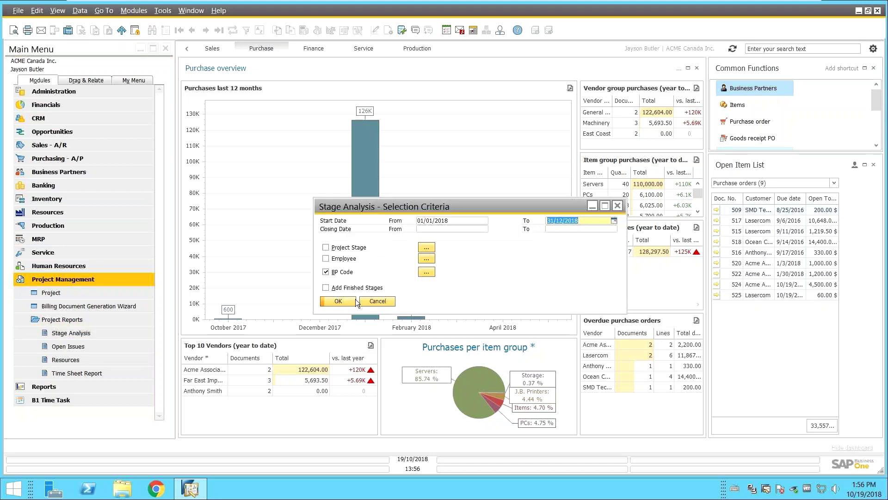
click(355, 301)
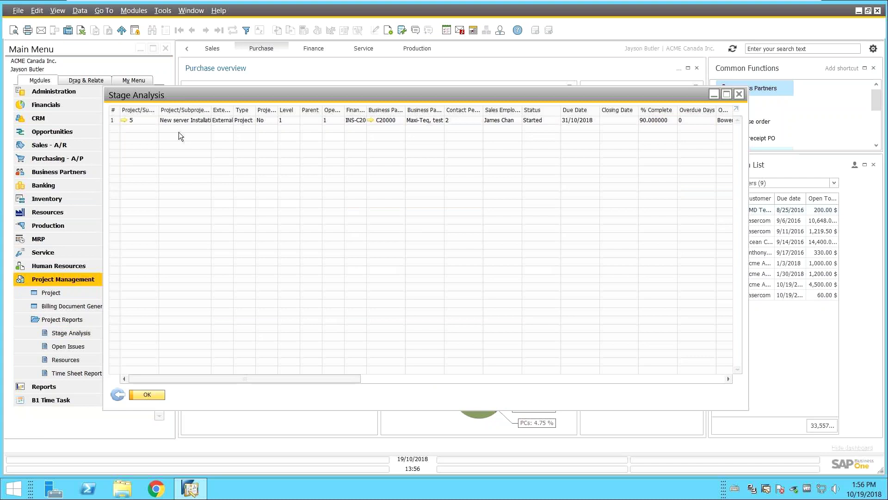
click(739, 94)
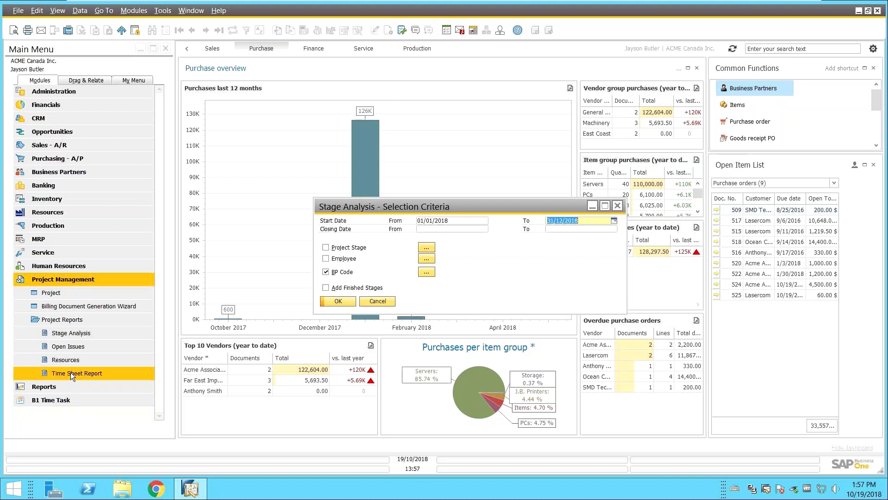
click(394, 301)
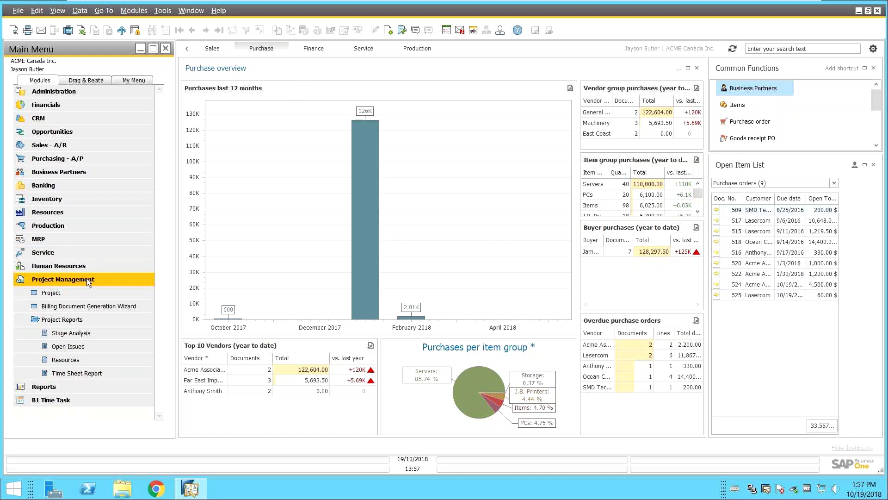
- Open a blank opportunity form from the Opportunities module to view its fields, then close it without saving
click(71, 292)
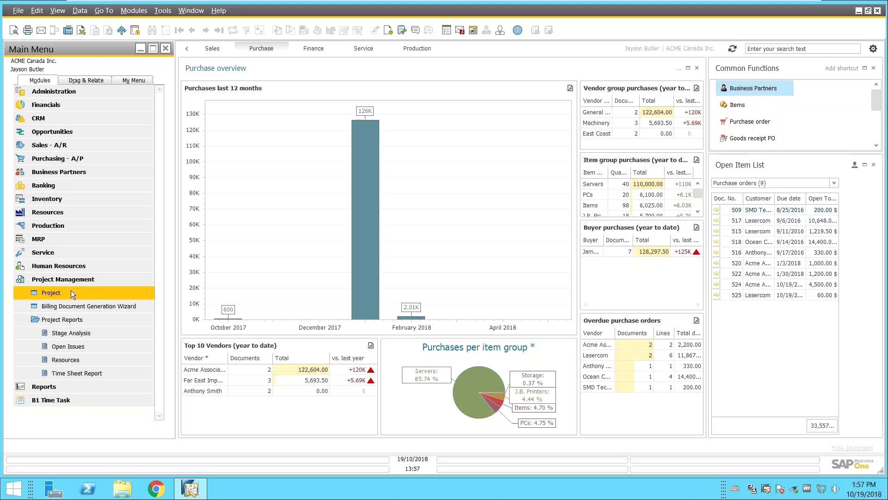
click(63, 116)
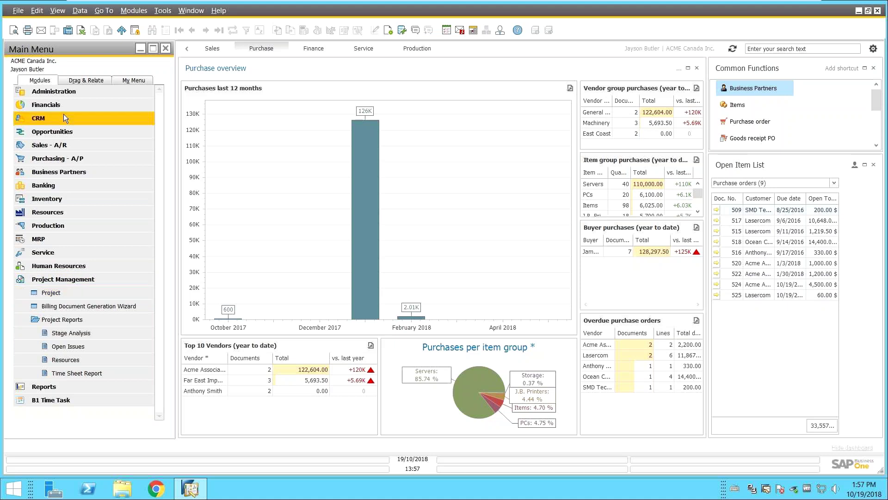
click(71, 128)
click(77, 148)
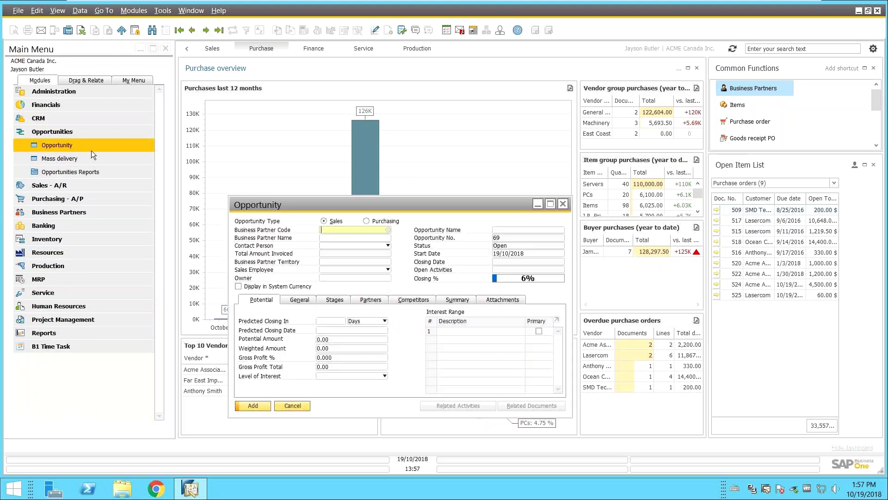
drag(324, 204, 317, 136)
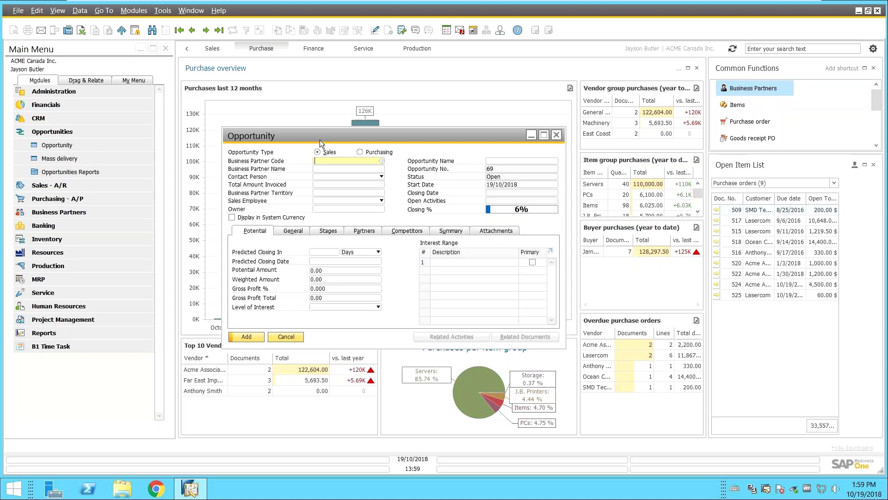
click(556, 139)
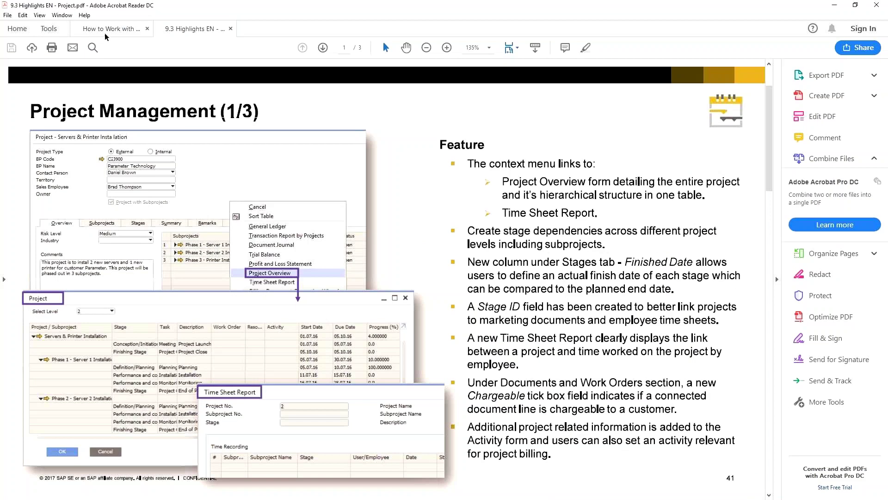
- Bring up the project management how-to guide at the Defining Stages procedure in Adobe Acrobat Reader
click(105, 32)
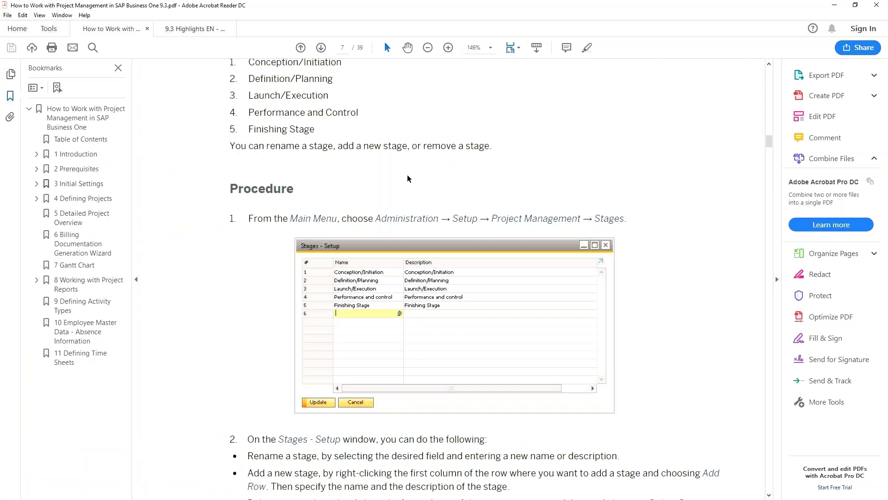
- Go back through the how-to guide to its Document History page
scroll(407, 179, up, 20)
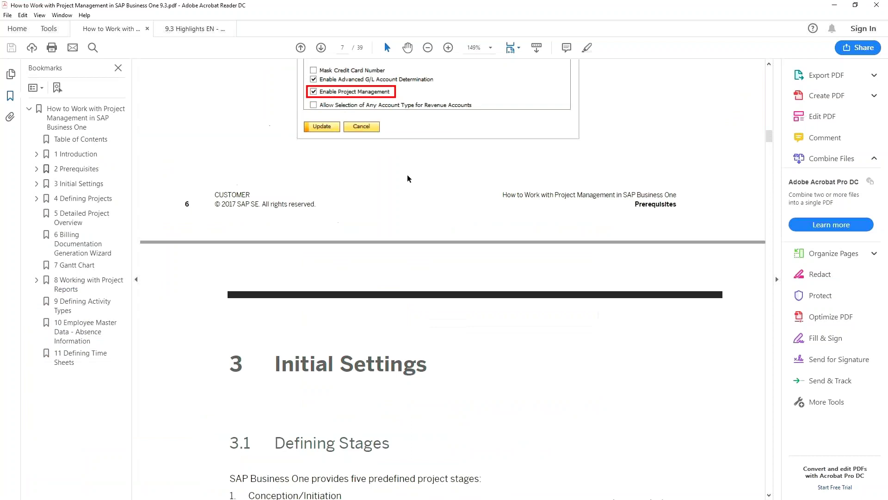
scroll(407, 179, up, 15)
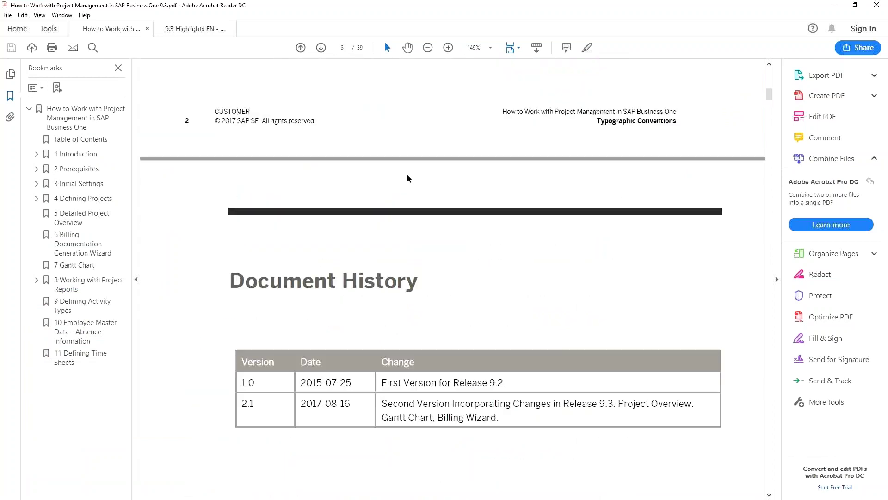
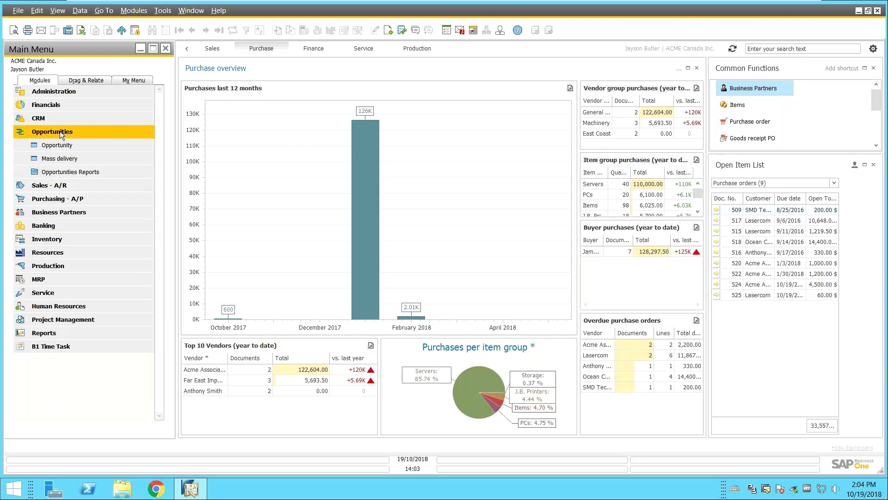
- Switch to SAP Business One and start a sales order from the Sales - A/R module for customer Maxi-Teq
click(60, 131)
click(80, 145)
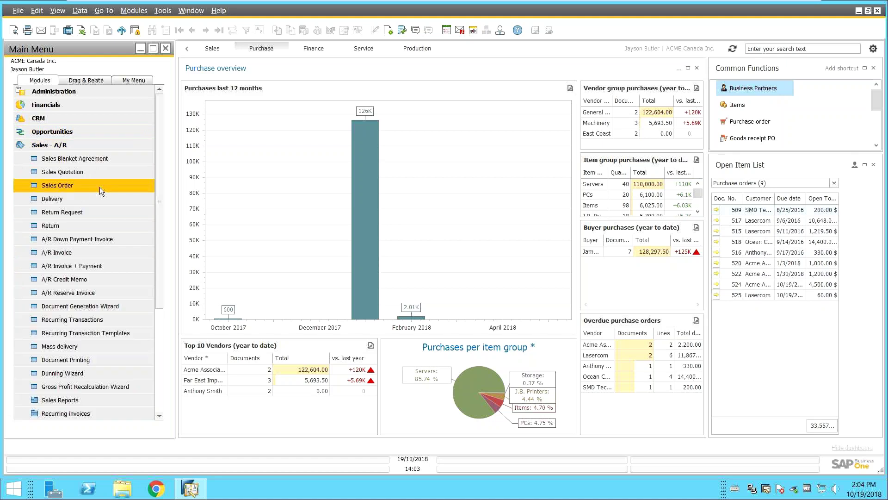
click(100, 190)
double_click(101, 54)
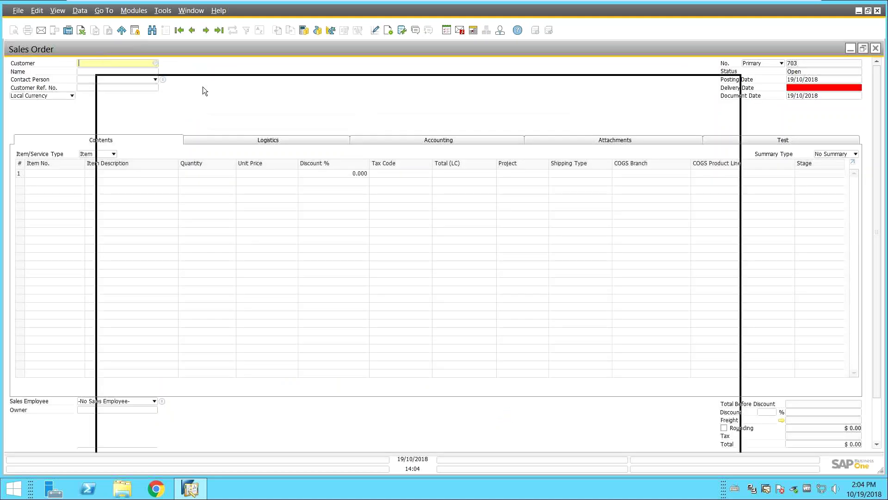
key(Tab)
key(Return)
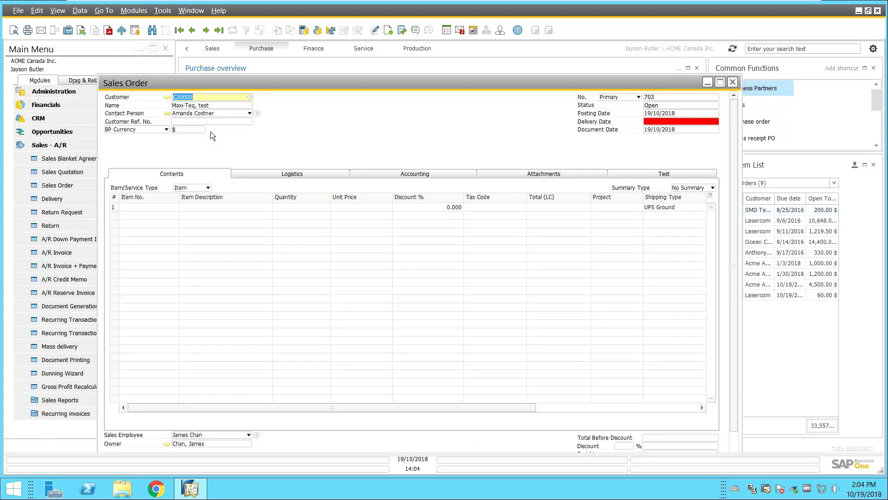
- Enter item A00006, Rainbow 1200 Laser Series, on the first order line and try to add the sales order
click(163, 207)
key(Tab)
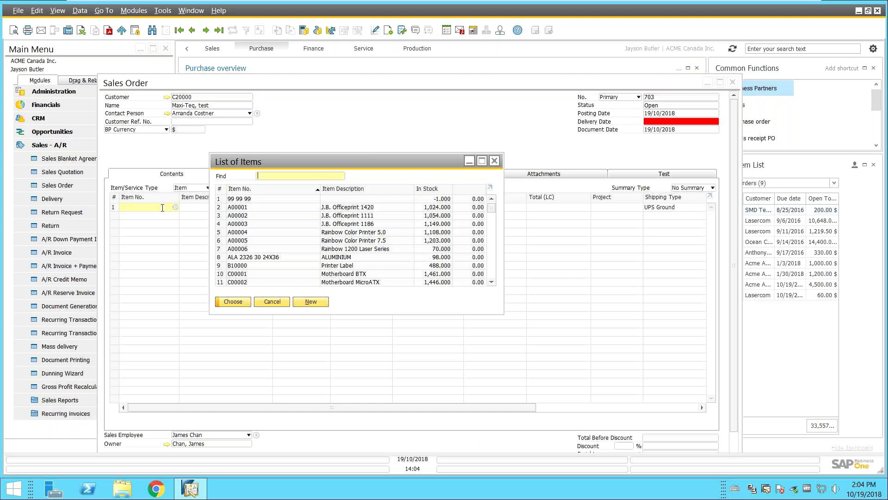
double_click(414, 248)
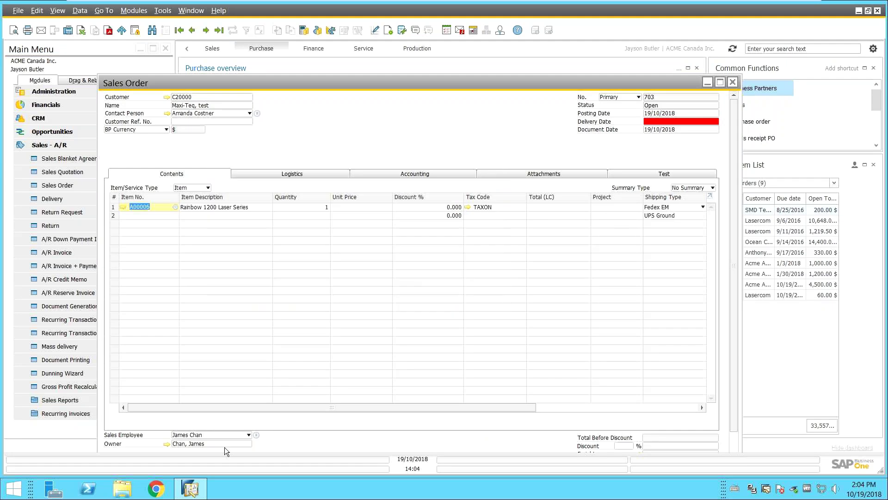
scroll(225, 447, down, 1)
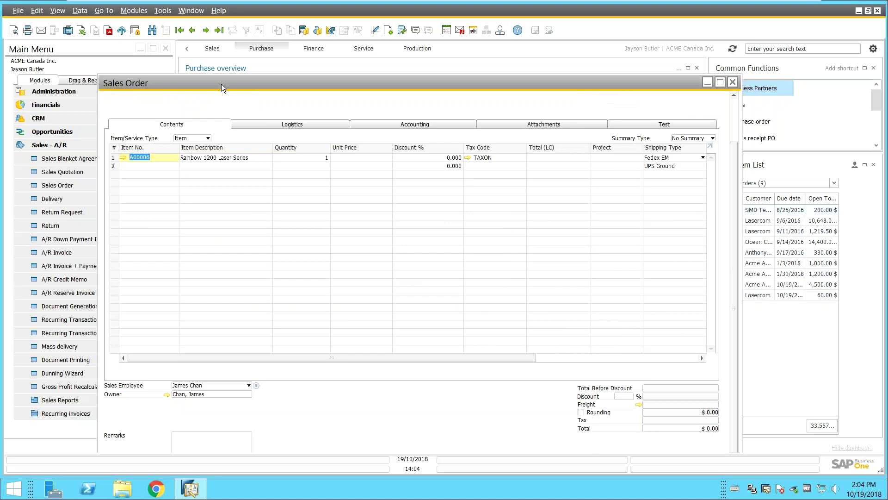
drag(222, 83, 234, 51)
click(135, 438)
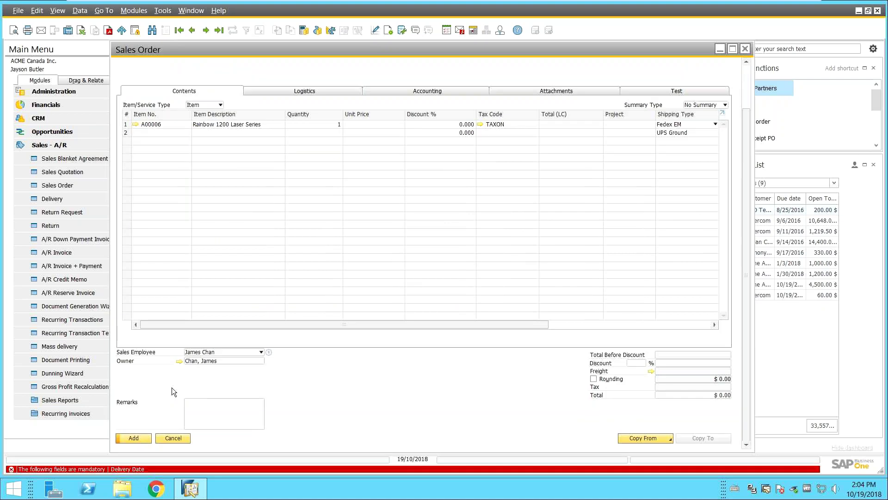
- Set the sales order's delivery date to 19/10/2018 and update the existing rows with it
scroll(172, 387, up, 2)
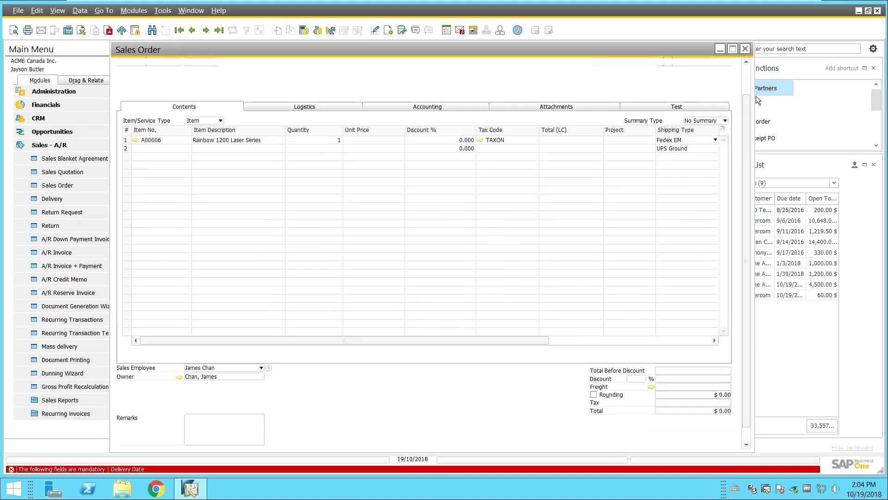
click(679, 85)
text(19)
key(Tab)
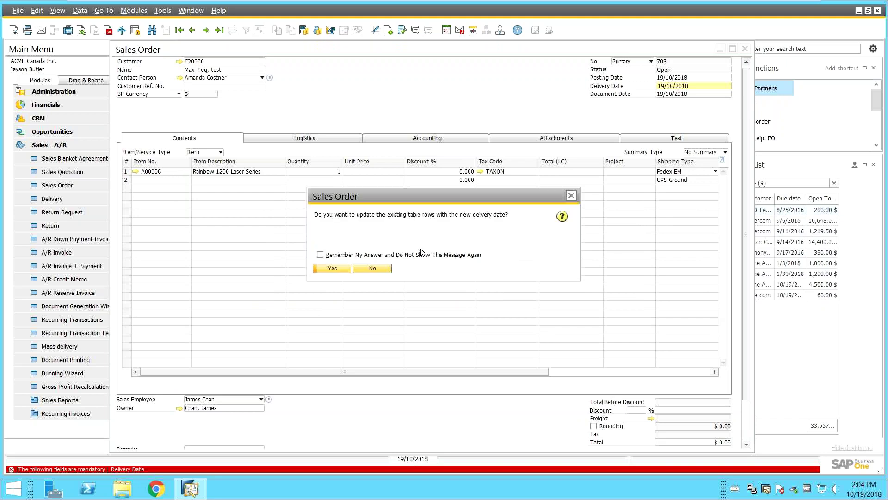
click(326, 269)
- Add the sales order to the system, accepting its zero document total
scroll(326, 269, down, 2)
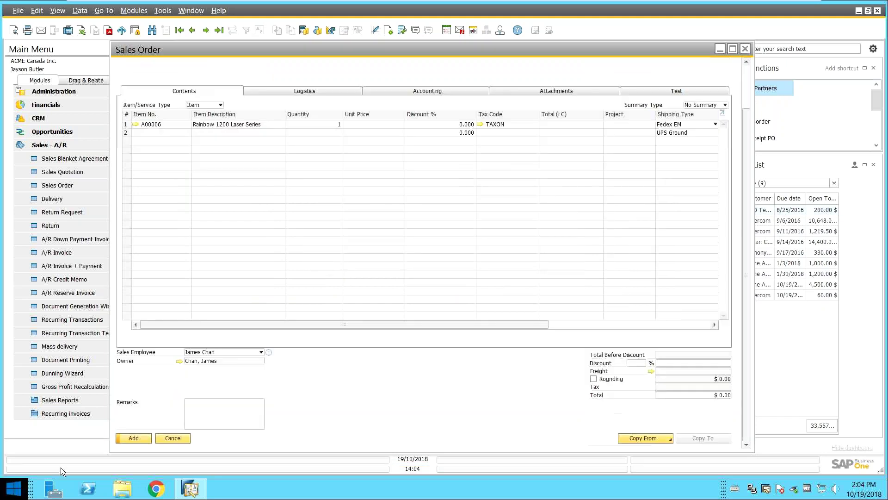
click(133, 438)
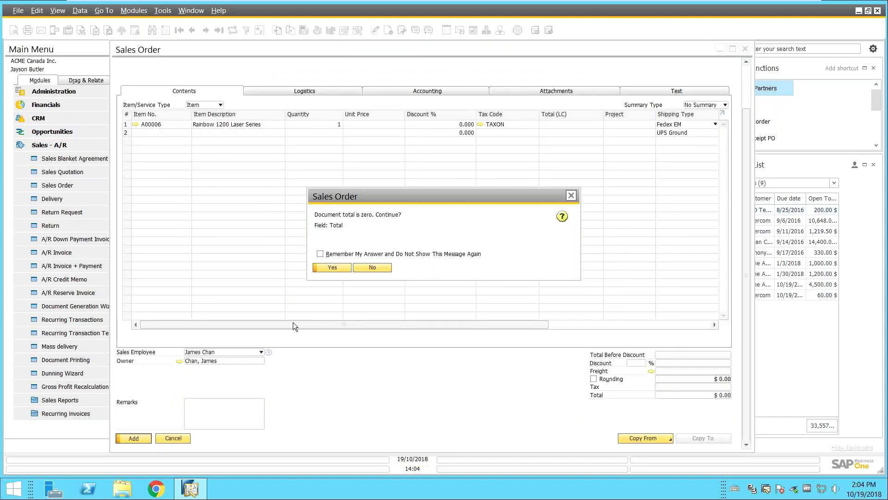
click(336, 264)
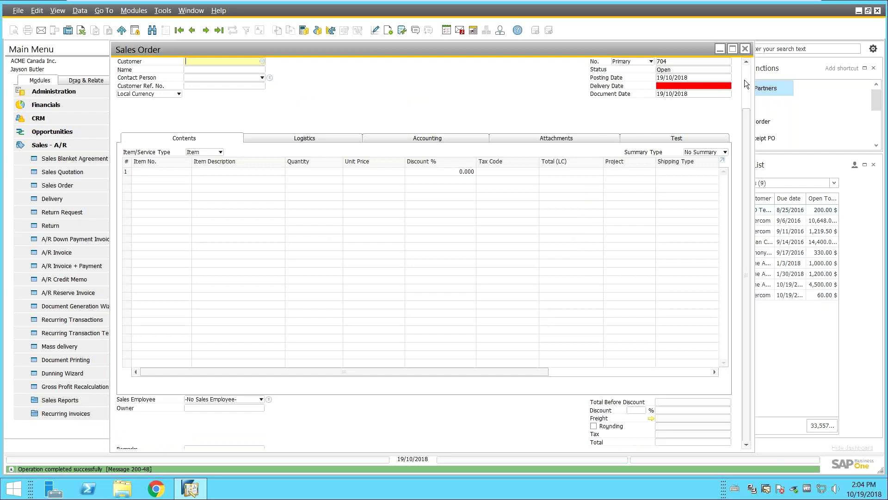
- Close the blank sales order form and collapse the Sales - A/R module
click(745, 80)
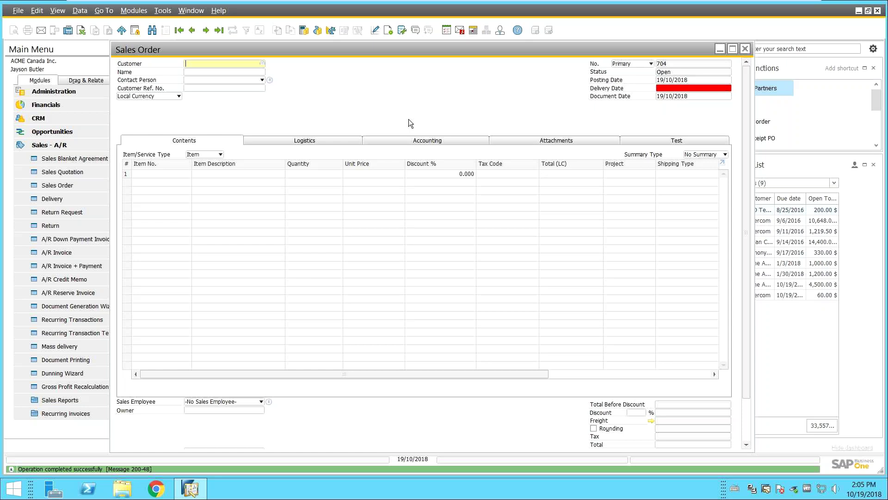
click(745, 50)
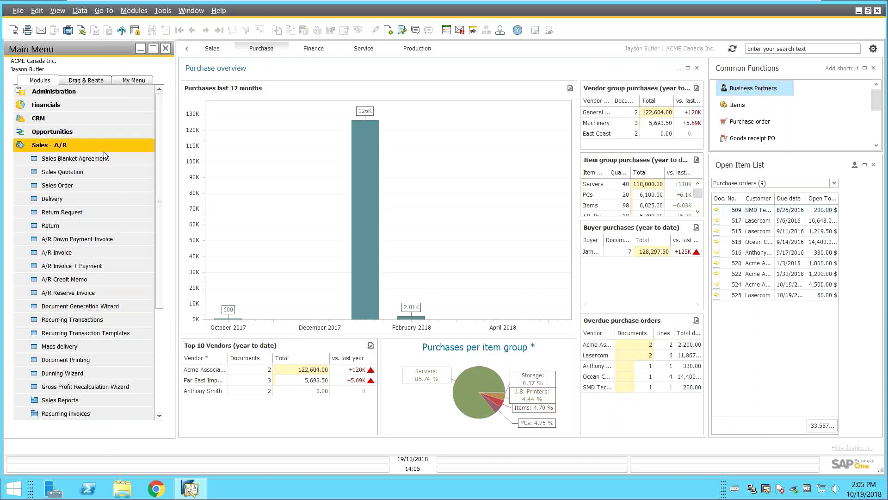
click(103, 152)
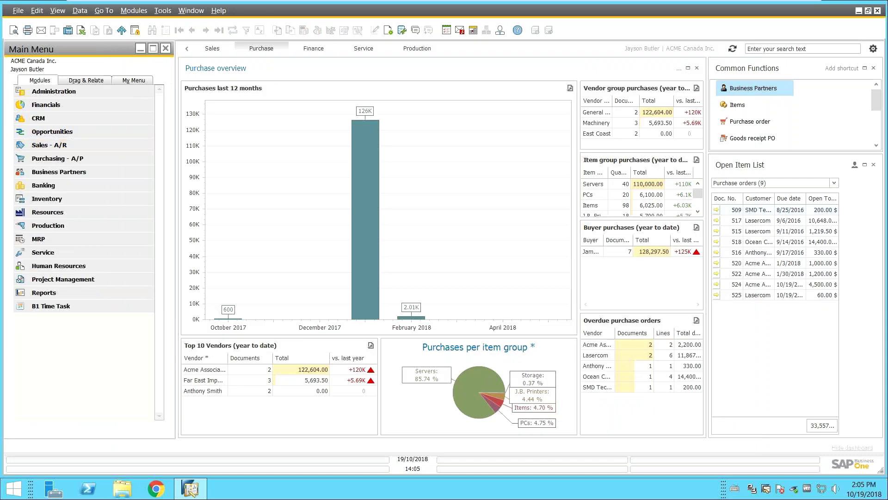